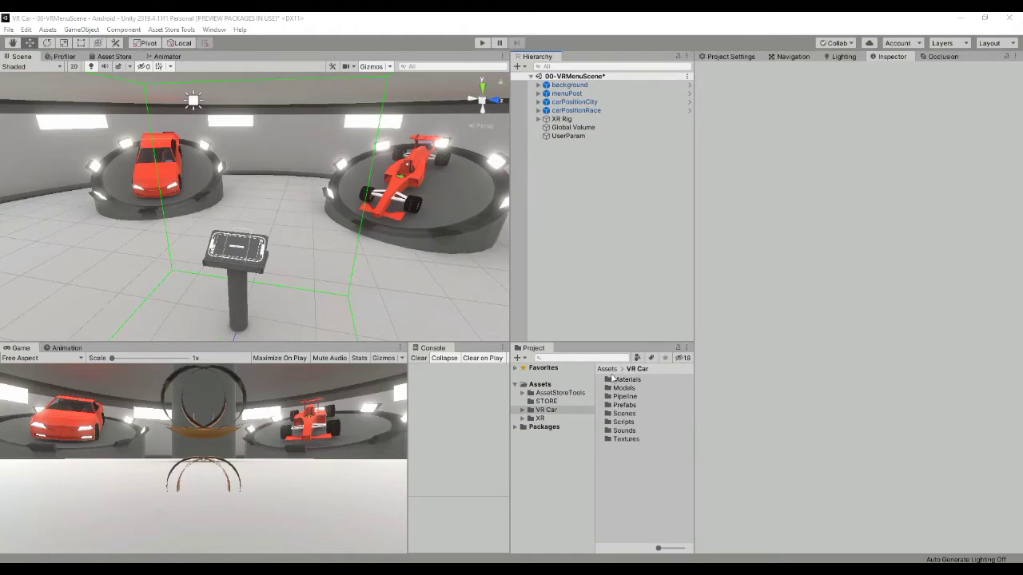
# Open the 00-VRMenuScene scene from the Scenes folder of VR Car.
pyautogui.click(522, 410)
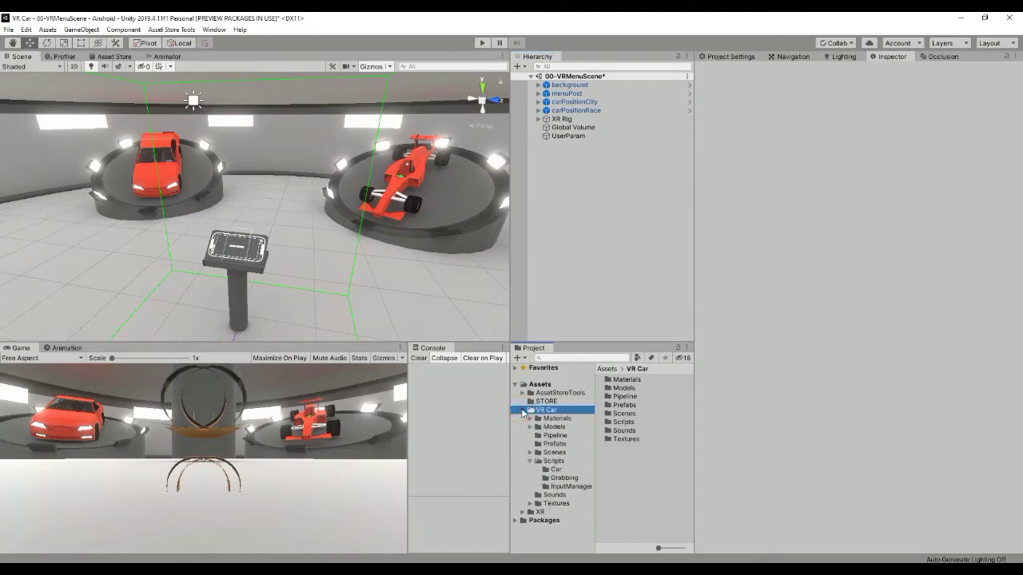
pyautogui.click(529, 462)
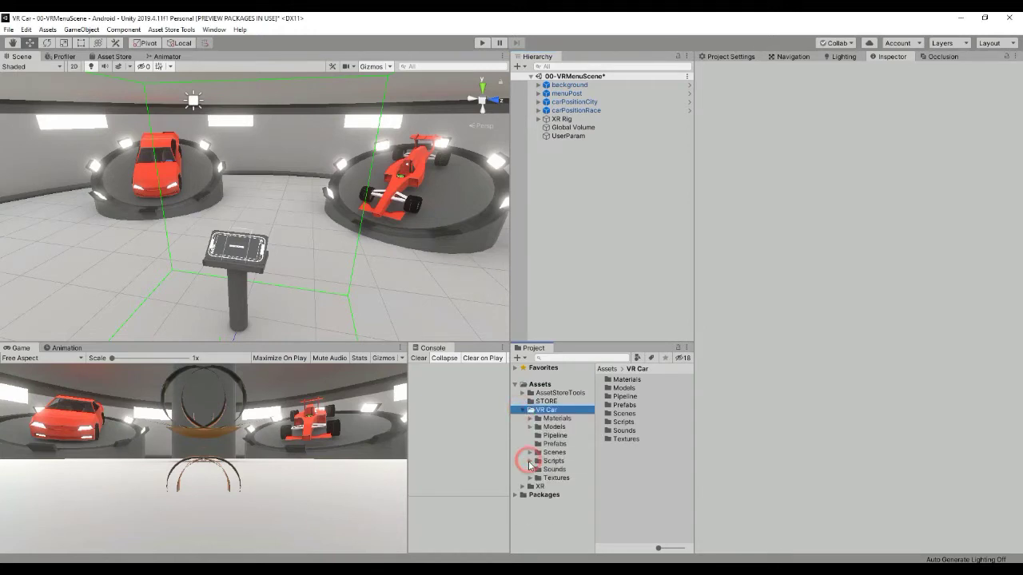
pyautogui.click(551, 452)
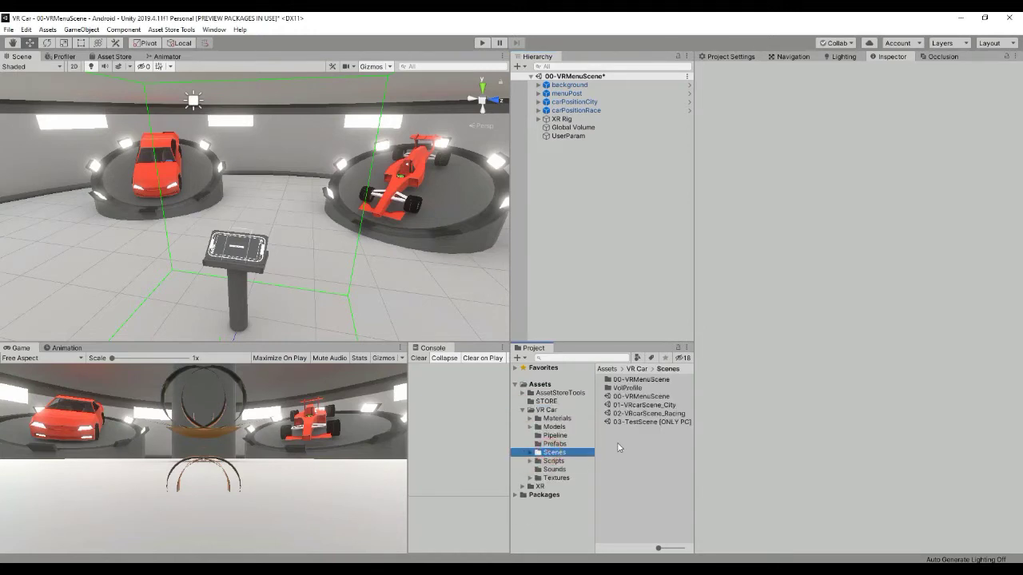
pyautogui.doubleClick(649, 397)
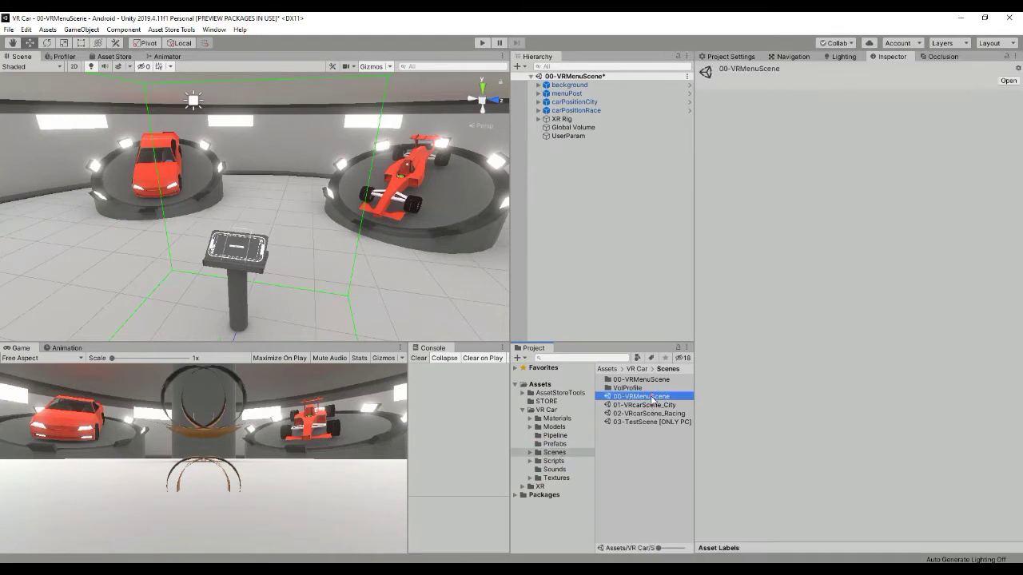
pyautogui.click(497, 316)
# Examine the menu post with its START screen between the two displayed cars.
pyautogui.scroll(5, 264, 273)
pyautogui.scroll(-2, 264, 273)
pyautogui.scroll(-3, 265, 273)
pyautogui.moveTo(263, 274); pyautogui.dragTo(302, 257, button='right')
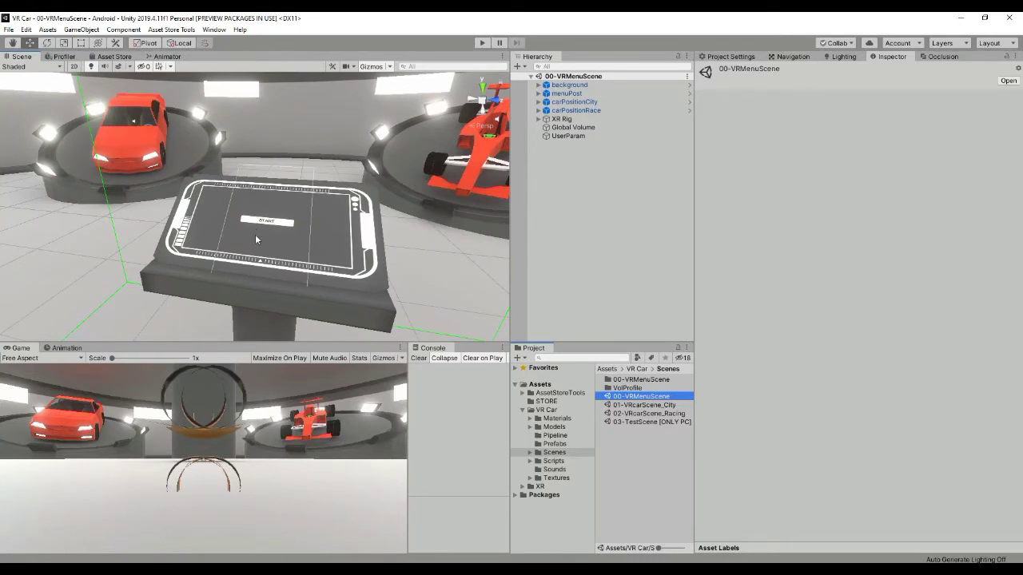
# Open the 01-VRcarScene_City scene and look over the city road around the start line.
pyautogui.click(631, 406)
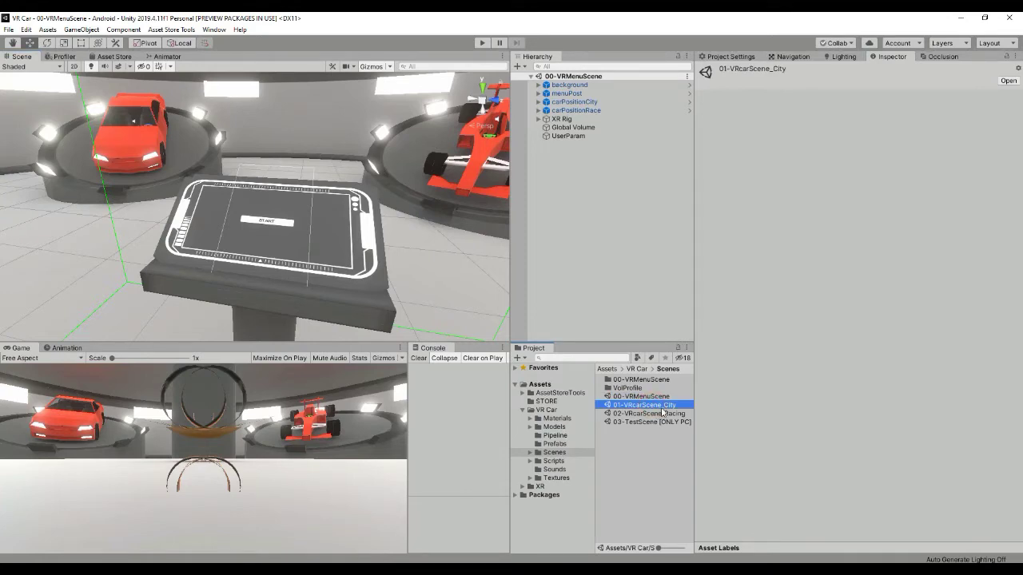
pyautogui.doubleClick(664, 409)
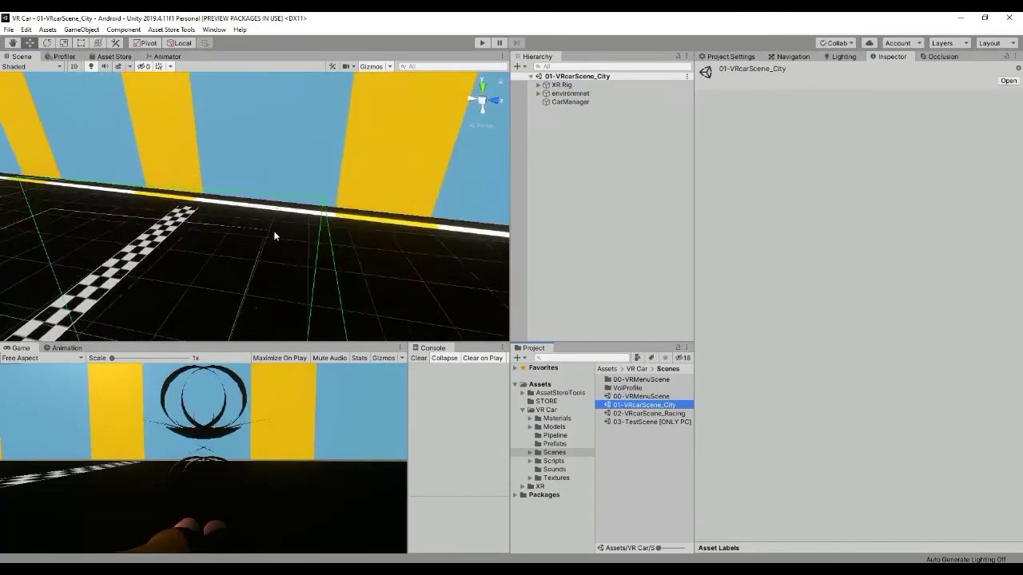
pyautogui.keyDown('alt'); pyautogui.moveTo(274, 251); pyautogui.dragTo(319, 256); pyautogui.keyUp('alt')
# Open the 02-VRcarScene_Racing scene and look over the race track around the start line.
pyautogui.doubleClick(683, 414)
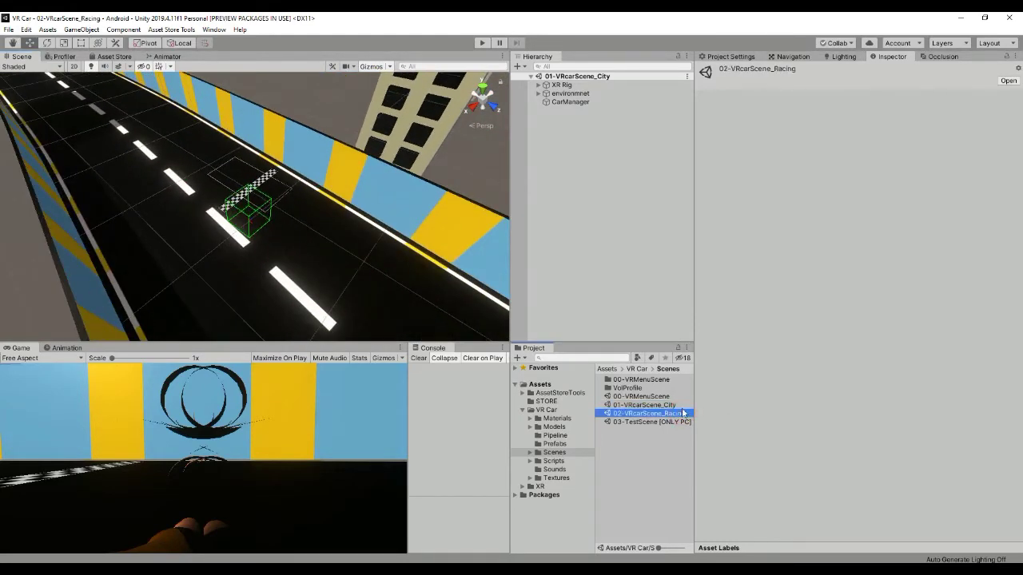
pyautogui.scroll(-8, 338, 267)
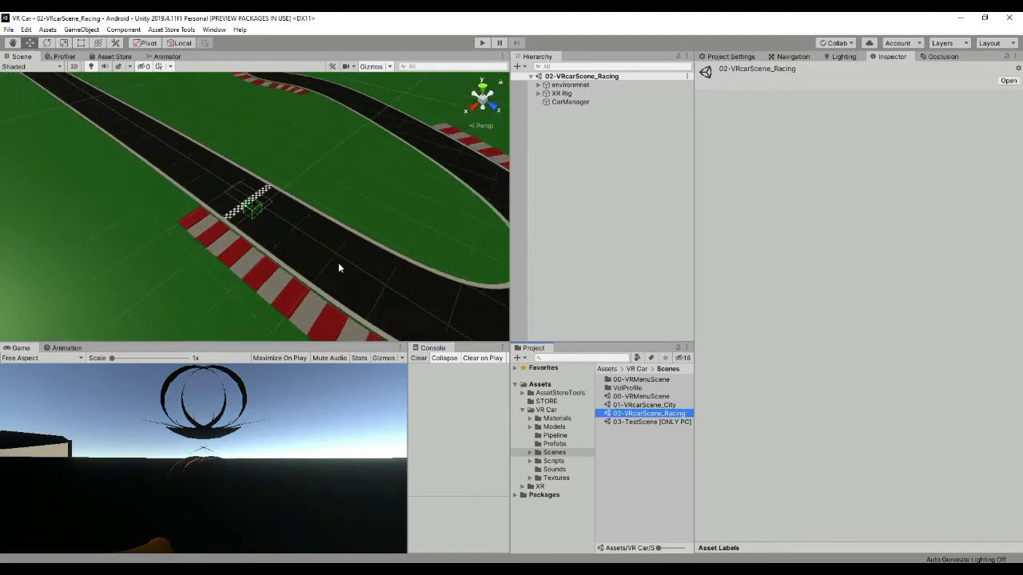
pyautogui.keyDown('alt'); pyautogui.moveTo(338, 262); pyautogui.dragTo(381, 251); pyautogui.keyUp('alt')
# Open the 03-TestScene [ONLY PC] scene for a look, and return to 00-VRMenuScene.
pyautogui.click(655, 422)
pyautogui.doubleClick(655, 422)
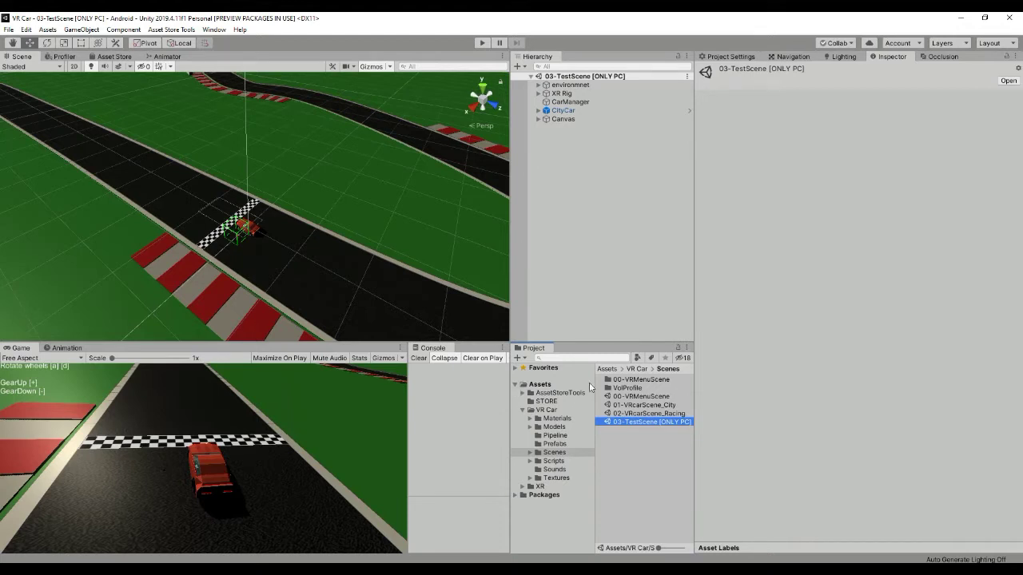
pyautogui.doubleClick(642, 397)
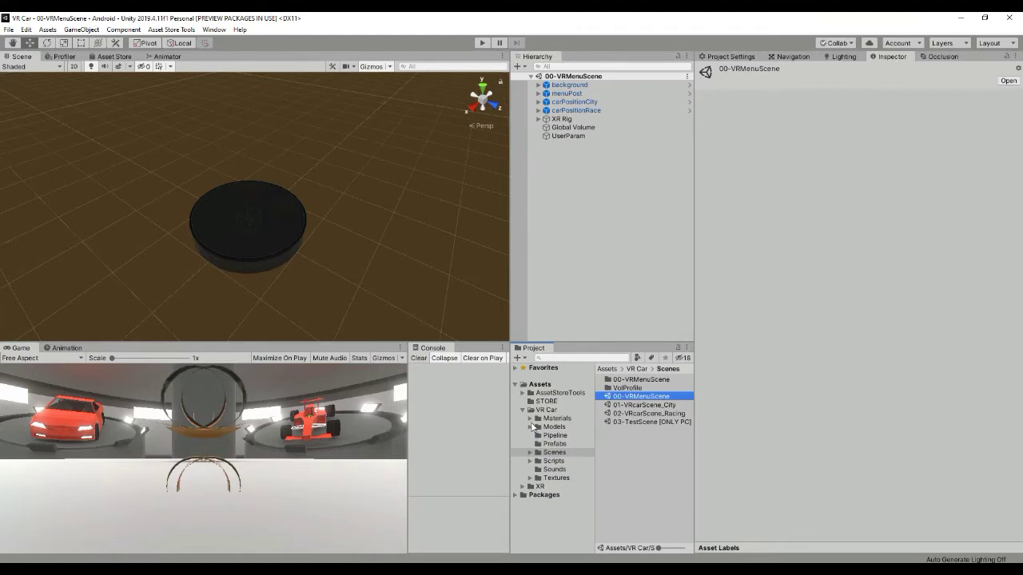
# Open the CityCar prefab from the Prefabs folder for editing and expand its root object.
pyautogui.click(551, 443)
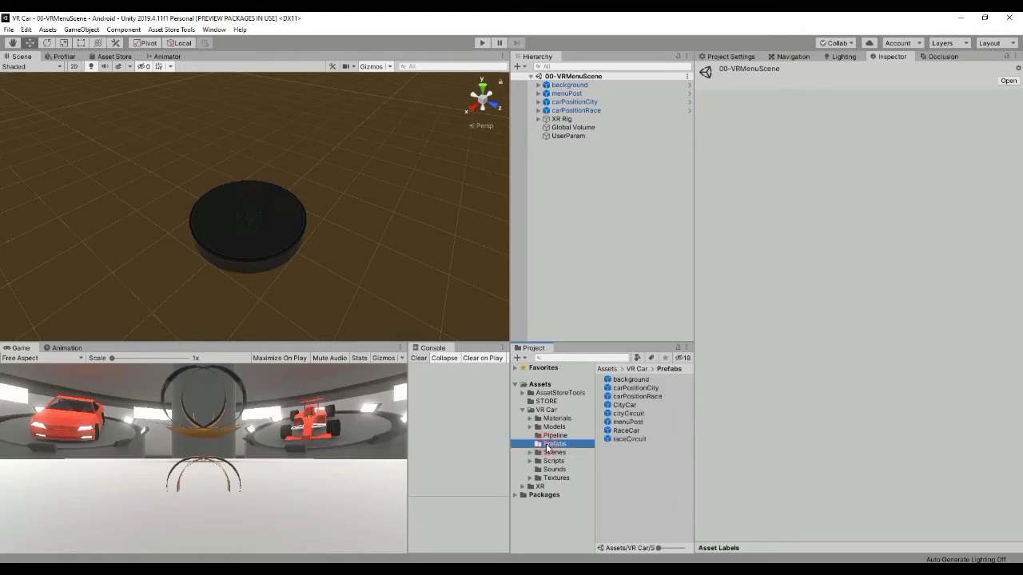
pyautogui.doubleClick(628, 406)
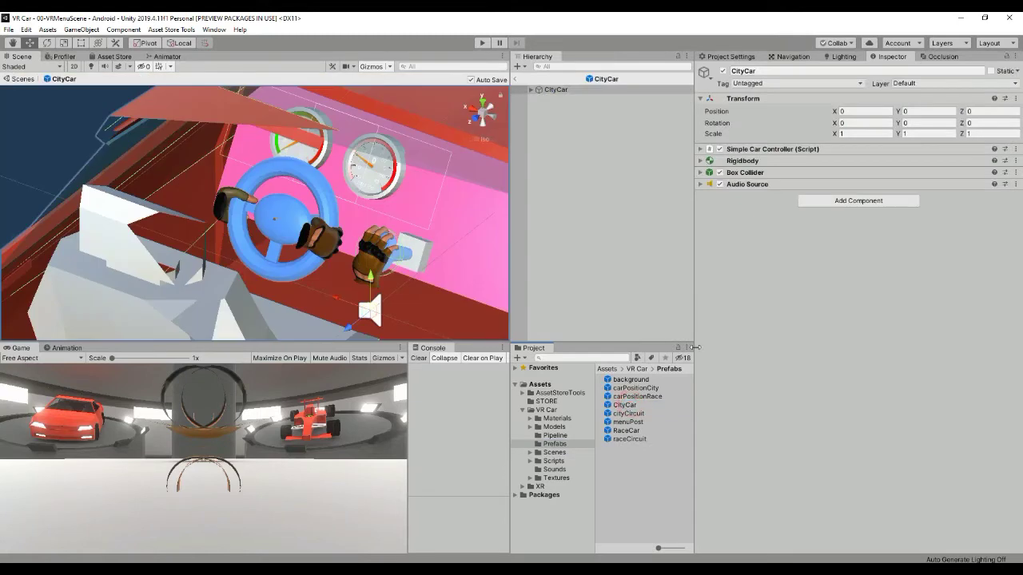
pyautogui.click(540, 90)
pyautogui.click(530, 90)
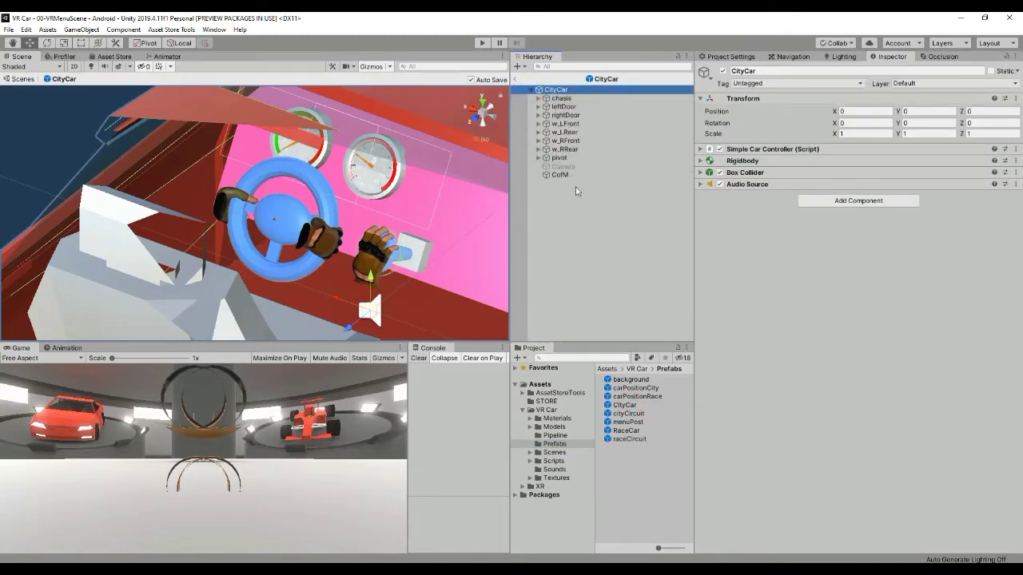
# Review the chasis object's children, reselect the CityCar root, and view the car's interior.
pyautogui.click(576, 99)
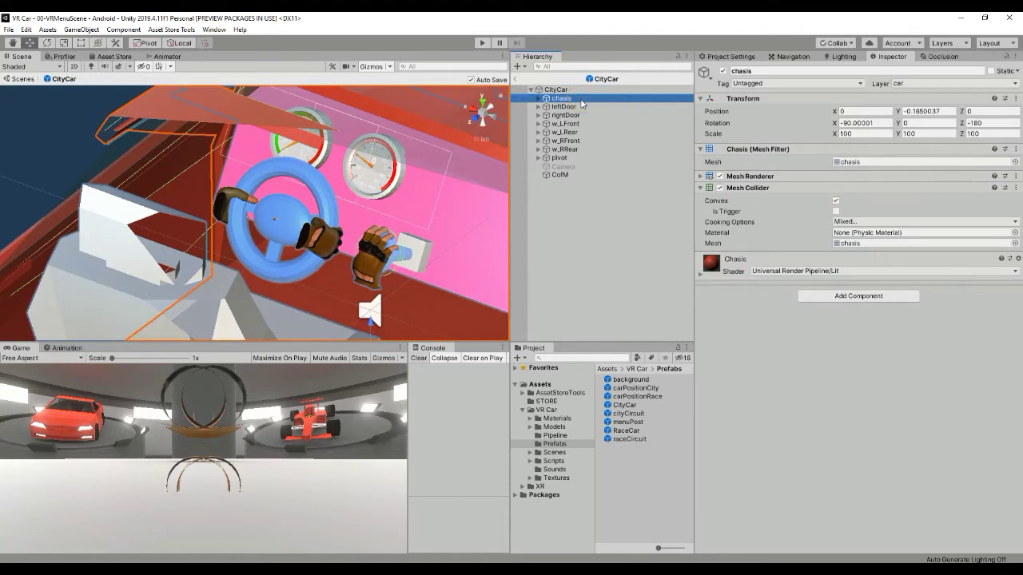
pyautogui.click(539, 100)
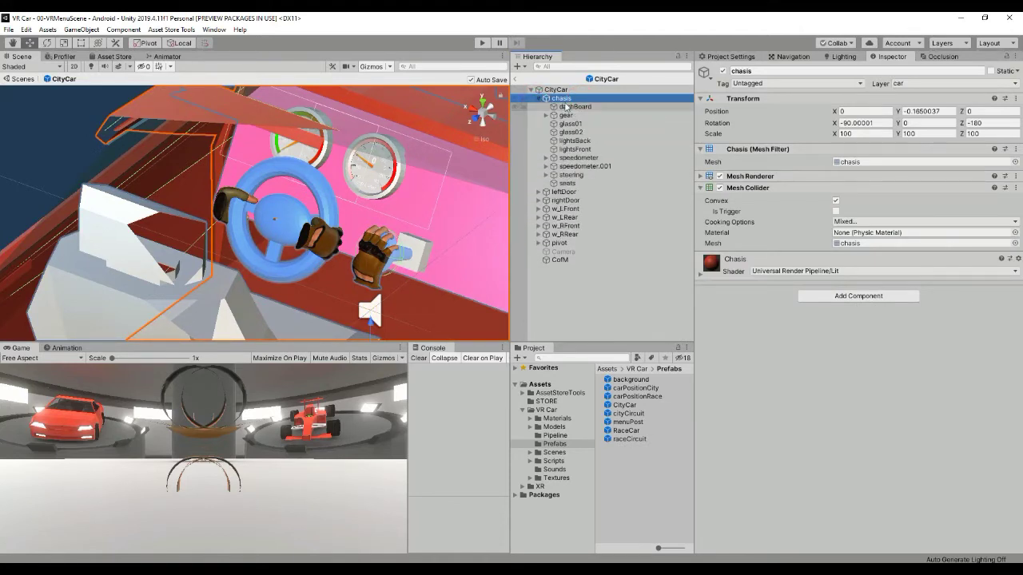
pyautogui.click(555, 89)
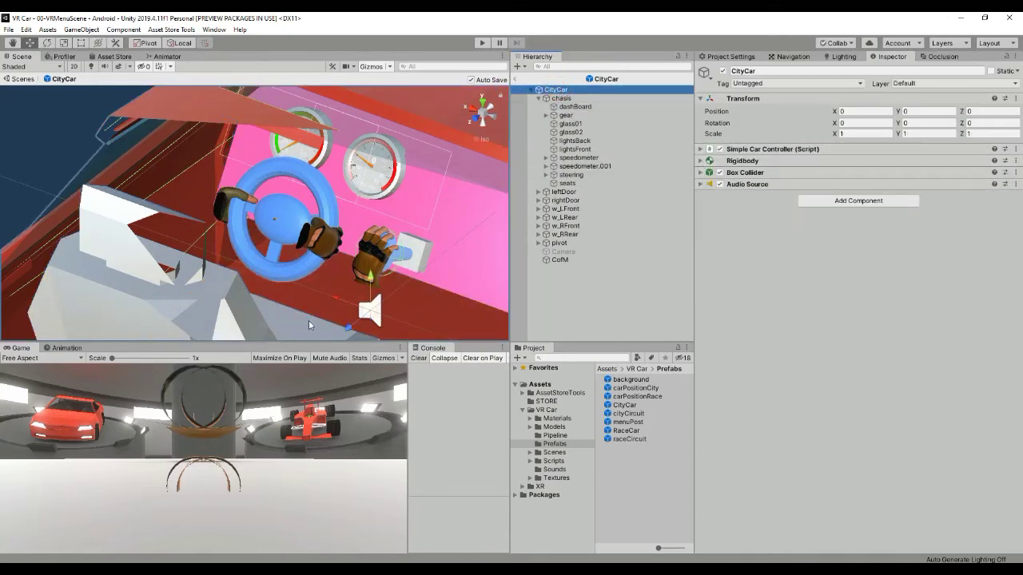
pyautogui.keyDown('alt'); pyautogui.moveTo(265, 274); pyautogui.dragTo(194, 326); pyautogui.keyUp('alt')
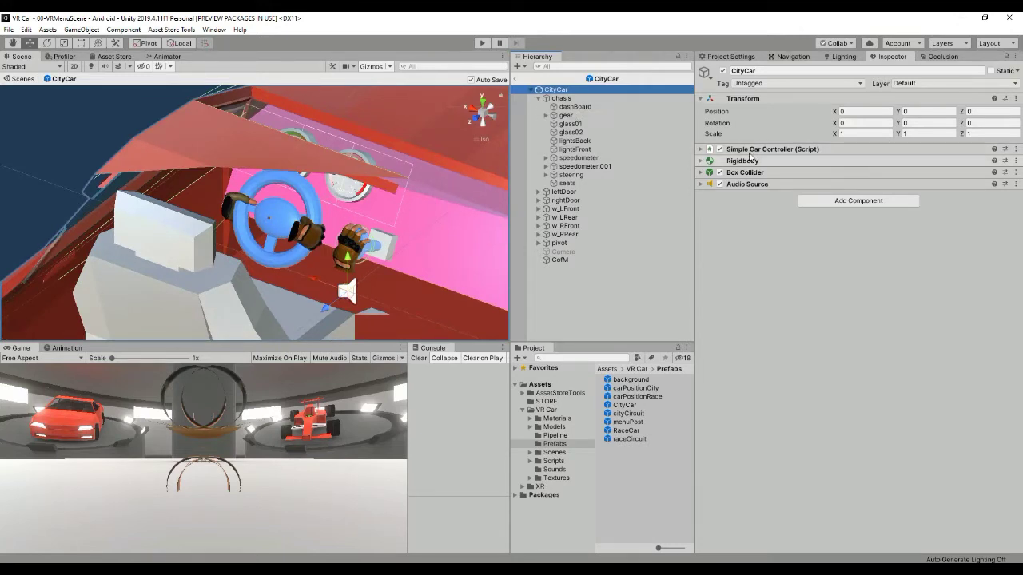
# Expand CityCar's Simple Car Controller script, review its settings including the C Wheels list, and collapse that list.
pyautogui.click(701, 149)
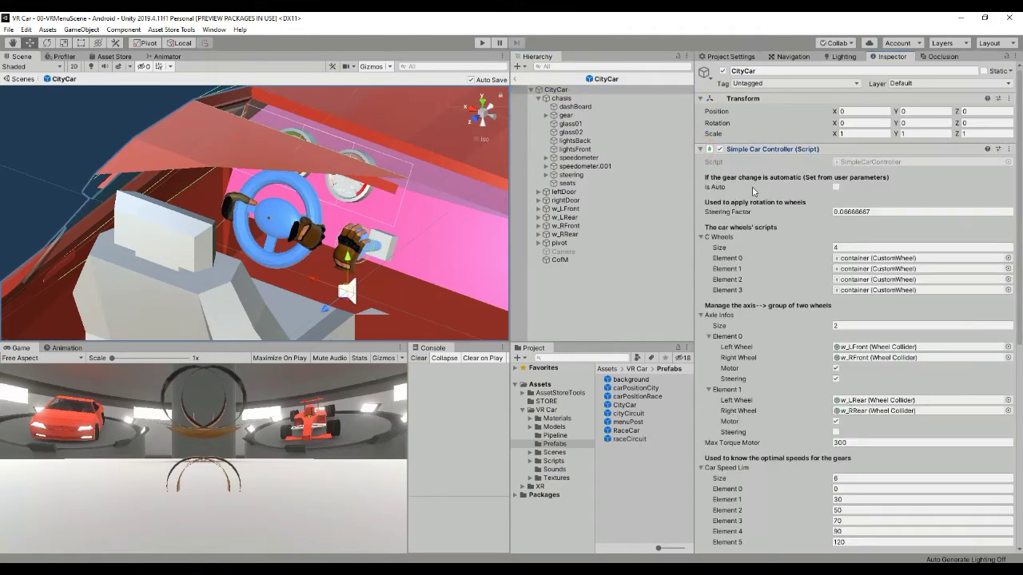
pyautogui.scroll(-3, 741, 318)
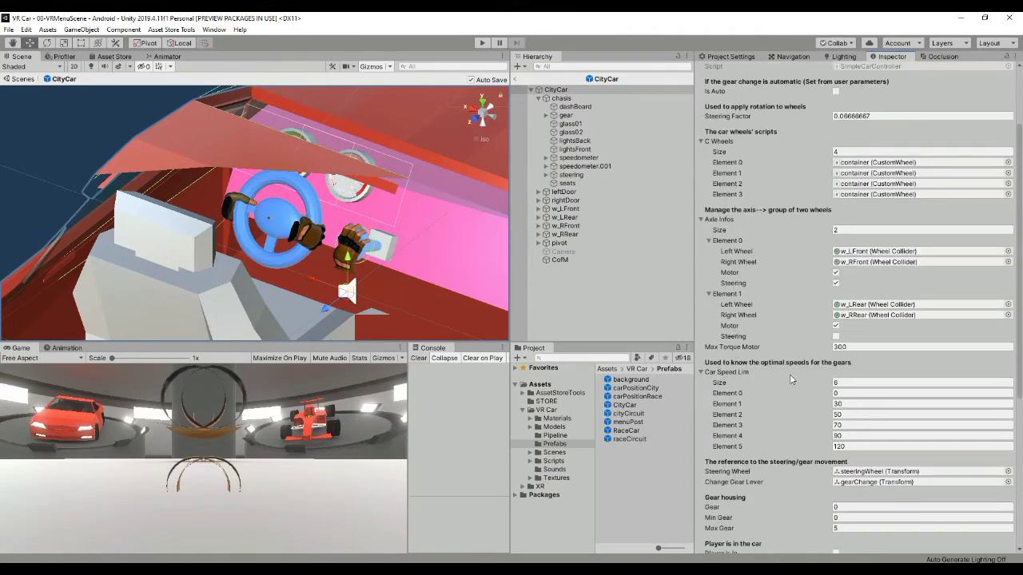
pyautogui.scroll(3, 790, 379)
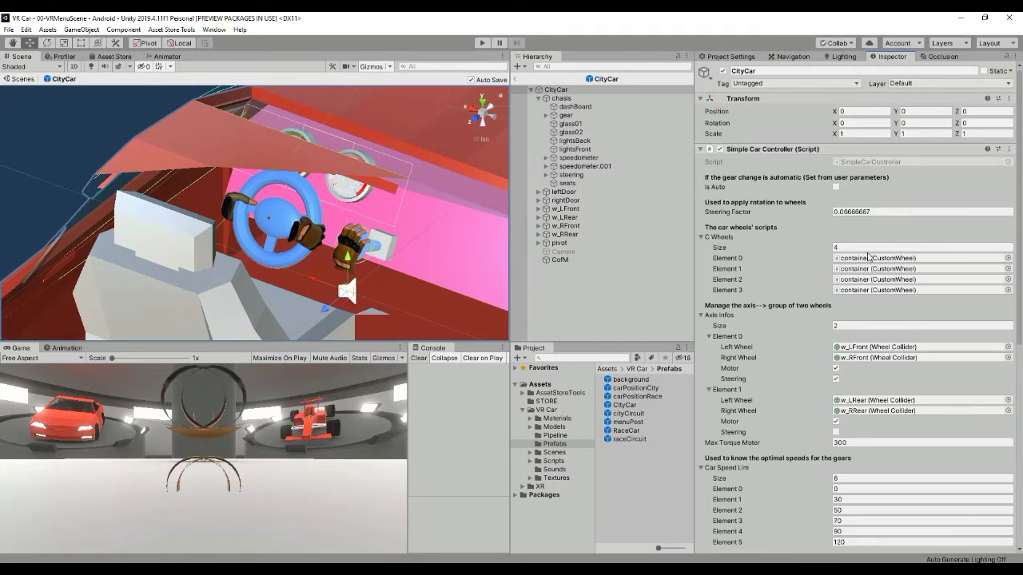
pyautogui.scroll(-2, 852, 258)
pyautogui.scroll(2, 852, 258)
pyautogui.click(853, 250)
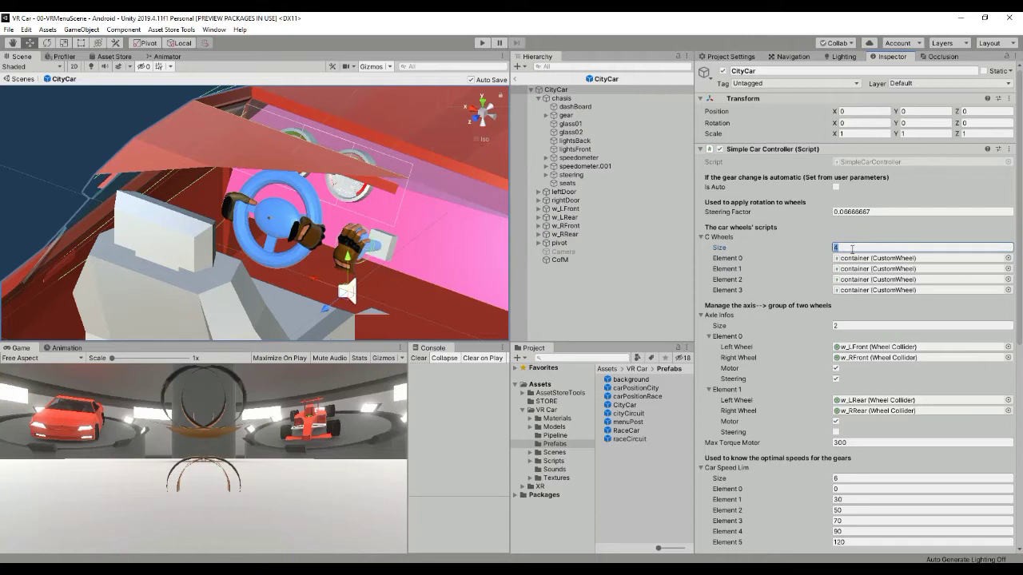
pyautogui.click(701, 237)
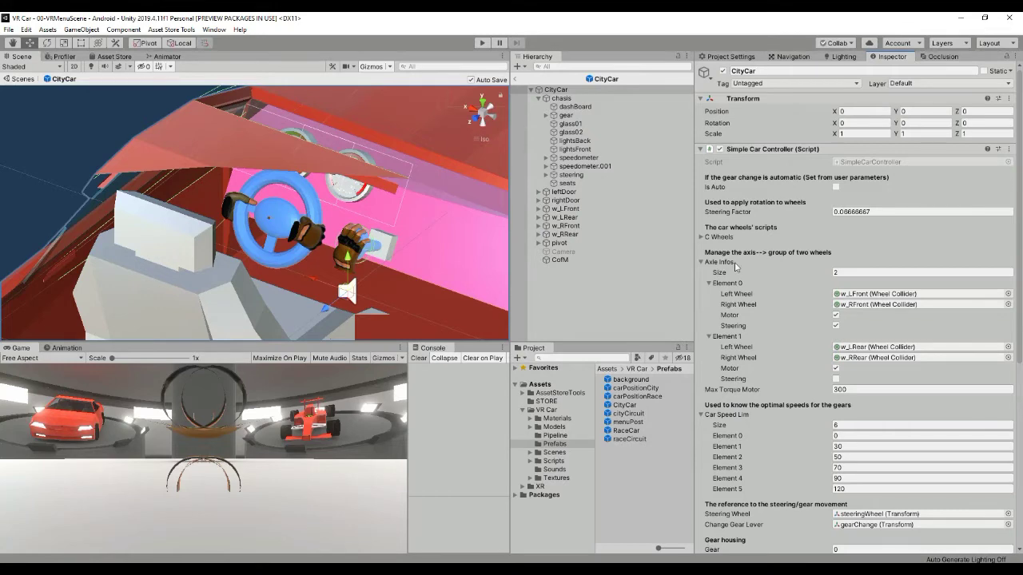
# Examine the car's exterior and wheels alongside CityCar's Axle Infos settings, and collapse the Axle Infos list.
pyautogui.scroll(-6, 441, 191)
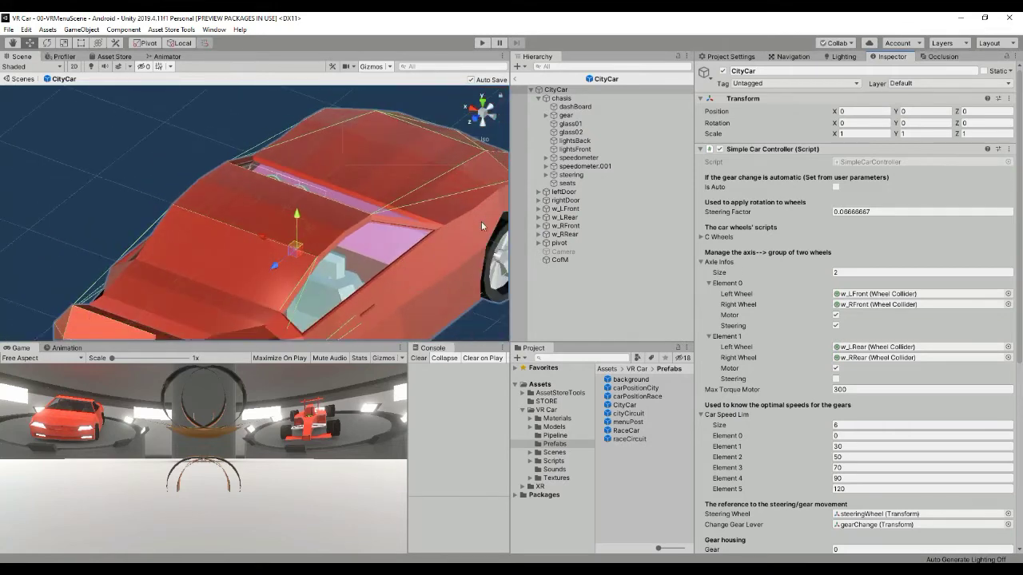
pyautogui.scroll(2, 445, 250)
pyautogui.keyDown('alt'); pyautogui.moveTo(445, 249); pyautogui.dragTo(158, 205); pyautogui.keyUp('alt')
pyautogui.click(291, 203)
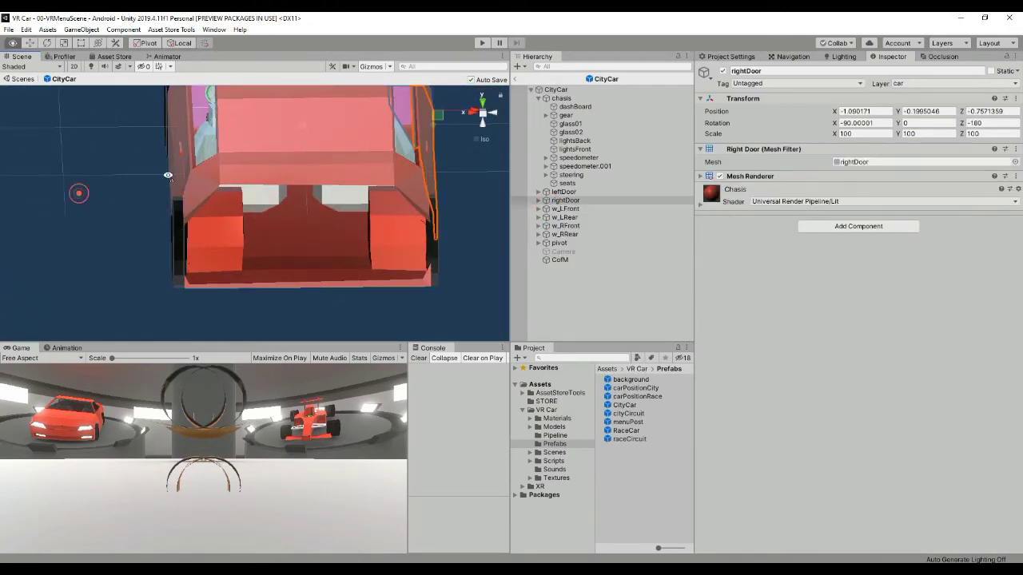
pyautogui.moveTo(194, 242)
pyautogui.keyDown('alt'); pyautogui.mouseDown()
pyautogui.moveTo(269, 247)
pyautogui.moveTo(200, 247)
pyautogui.mouseUp(); pyautogui.keyUp('alt')
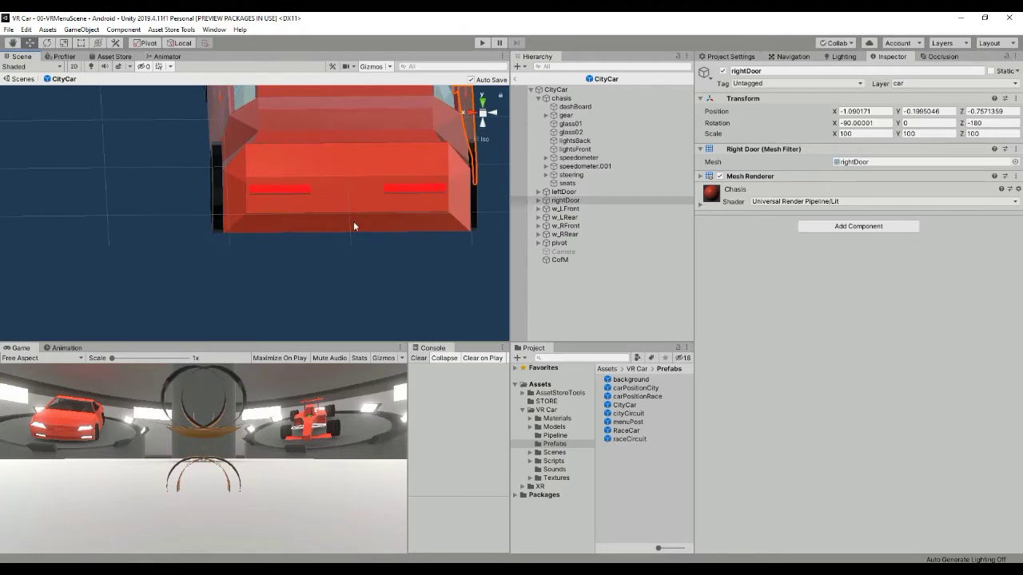
pyautogui.click(569, 90)
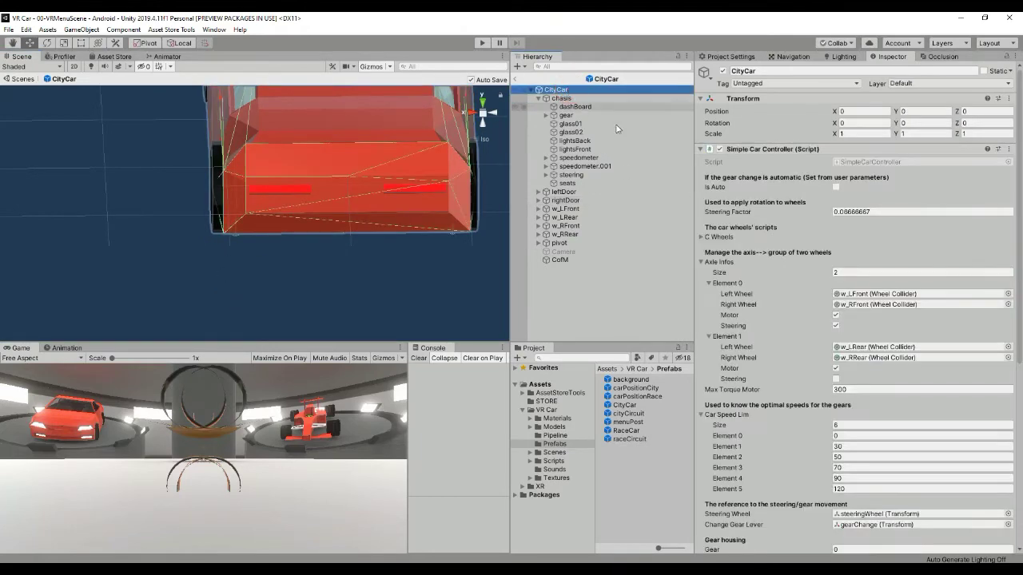
pyautogui.keyDown('alt'); pyautogui.moveTo(265, 173); pyautogui.dragTo(257, 201); pyautogui.keyUp('alt')
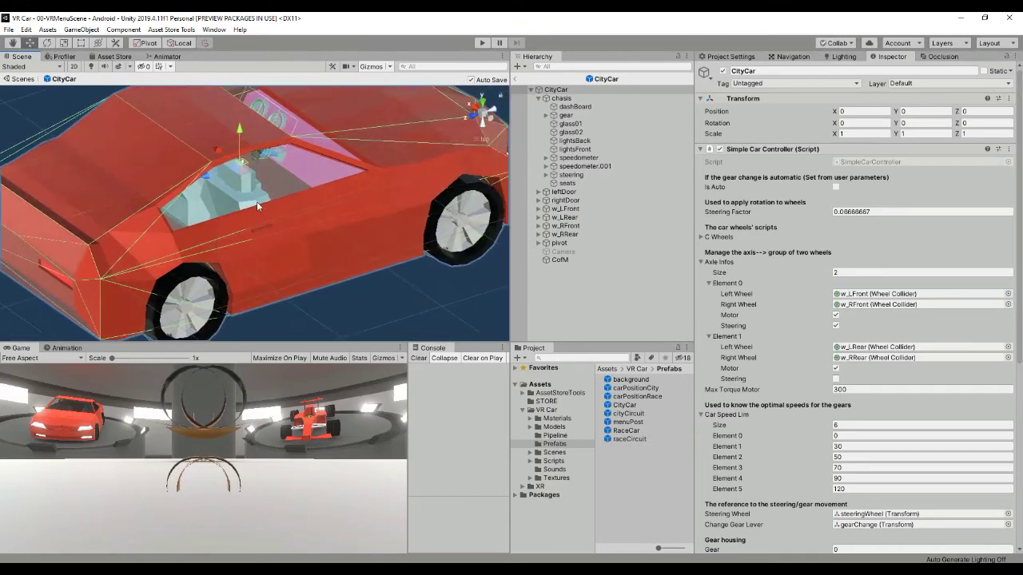
pyautogui.click(700, 263)
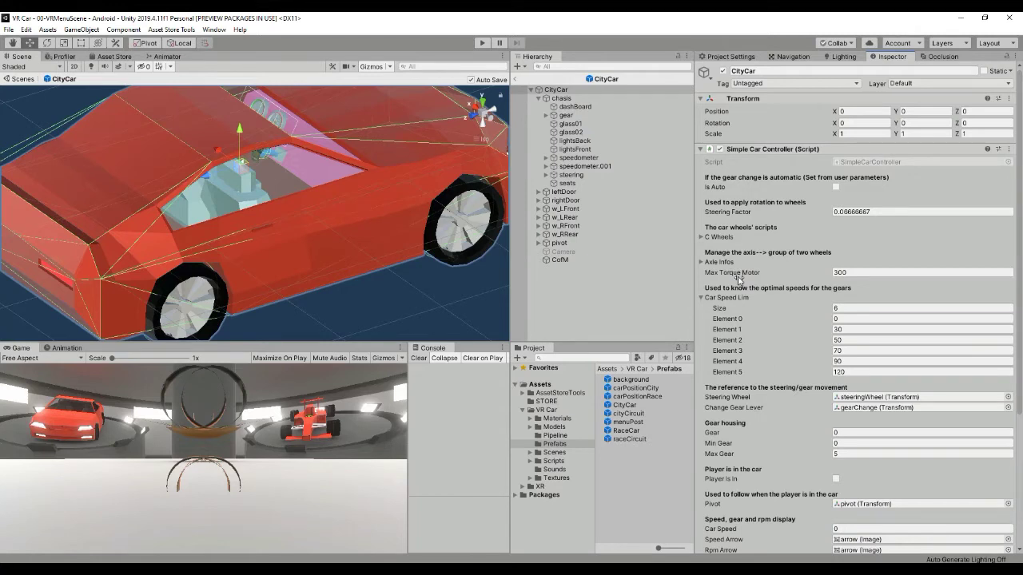
# Review the Max Torque Motor setting and each Car Speed Lim entry from Element 0 to Element 5.
pyautogui.click(851, 272)
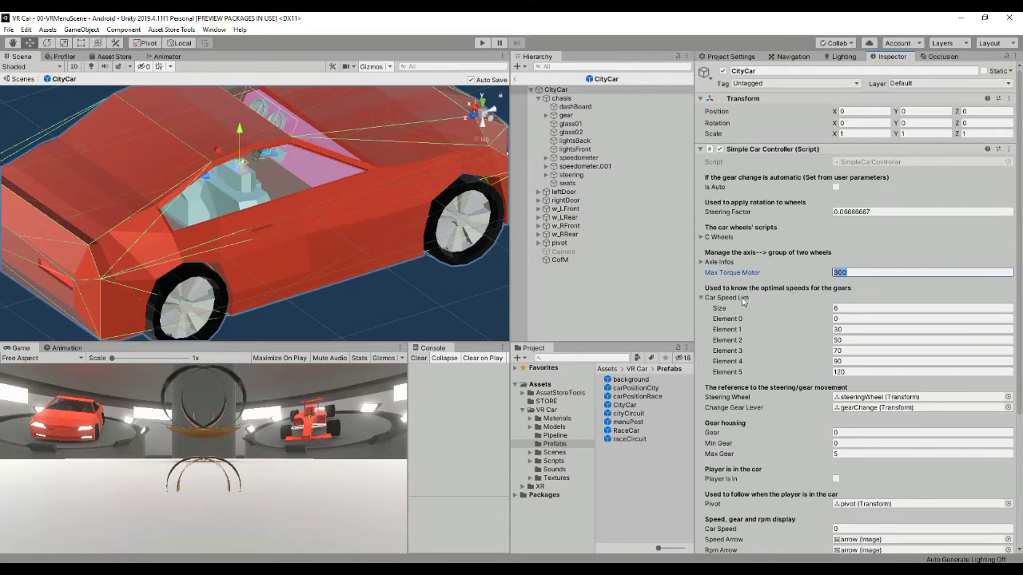
pyautogui.scroll(-3, 742, 297)
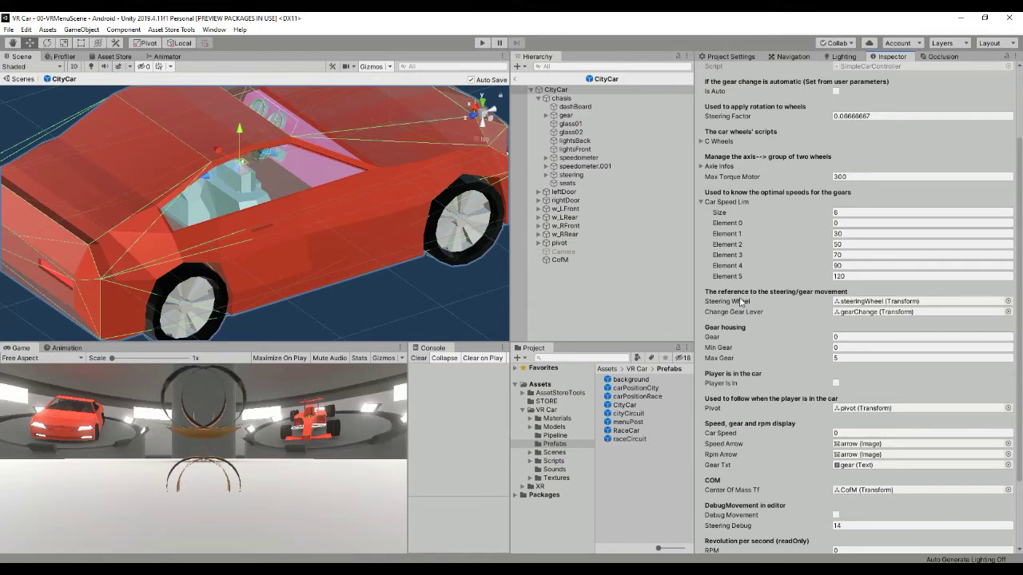
pyautogui.click(843, 222)
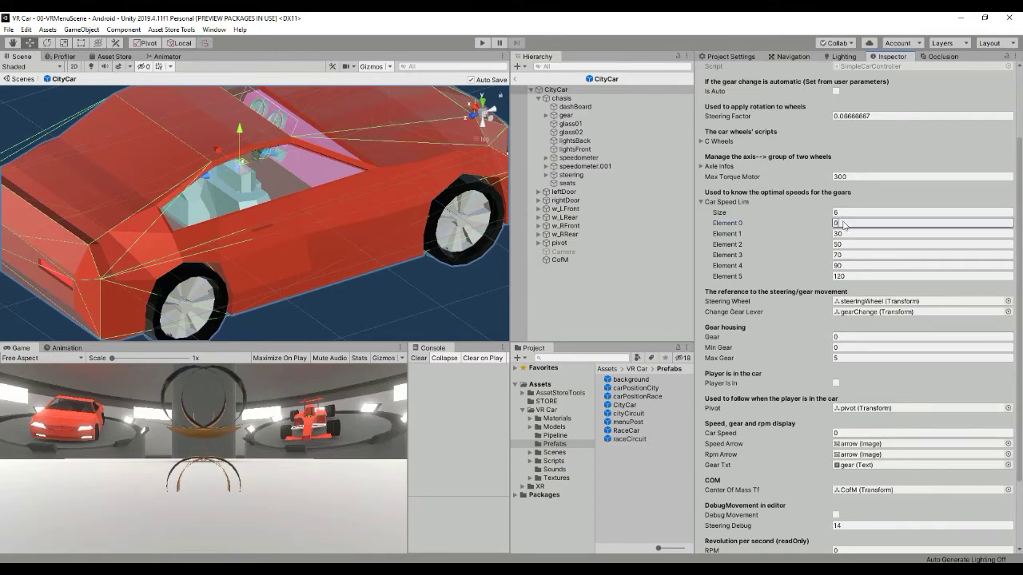
pyautogui.click(839, 233)
pyautogui.click(840, 244)
pyautogui.click(843, 254)
pyautogui.click(843, 266)
pyautogui.click(843, 276)
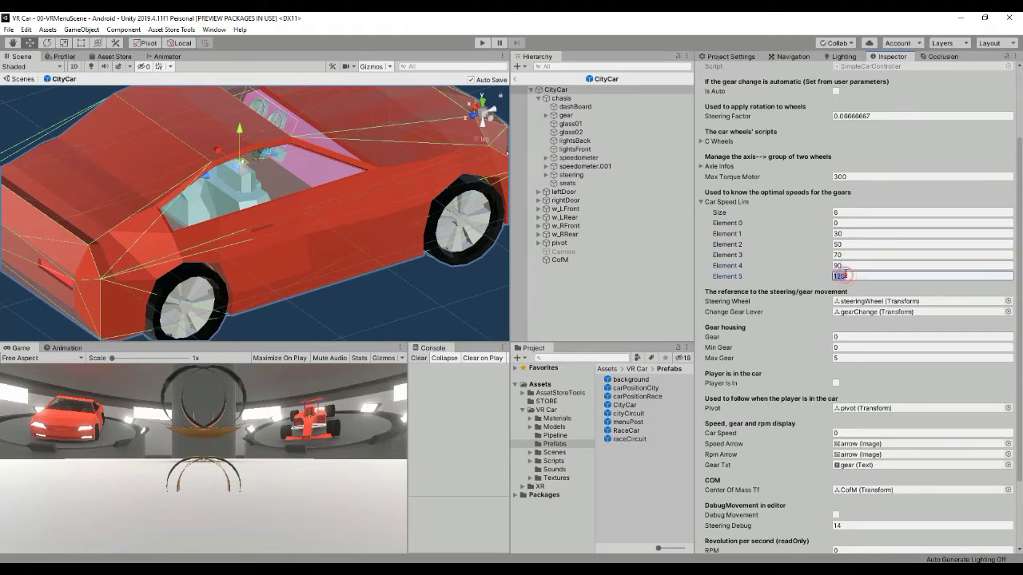
# Recheck the Car Speed Lim entries for Elements 1, 3 and 5, and review the remaining Simple Car Controller settings.
pyautogui.click(842, 233)
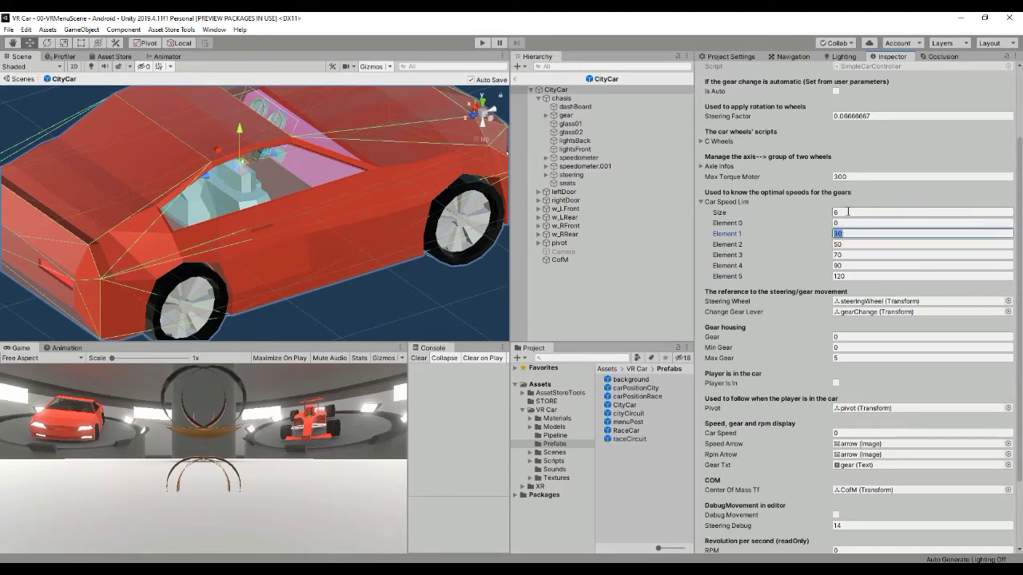
pyautogui.click(852, 255)
pyautogui.click(853, 276)
pyautogui.scroll(-3, 853, 277)
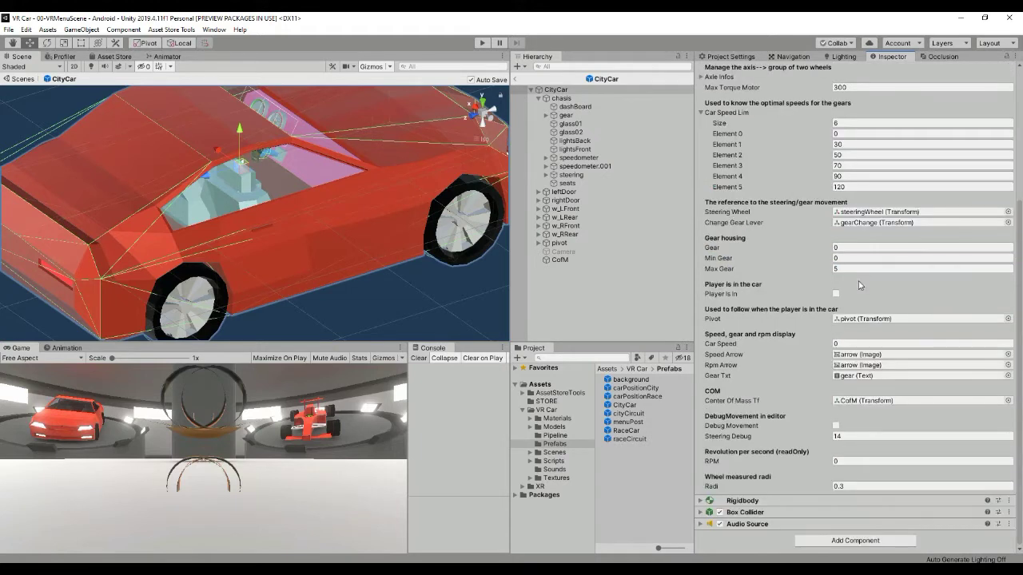
# Locate the object referenced by CityCar's Steering Wheel setting in the hierarchy and inspect its Hinge Joint settings.
pyautogui.scroll(3, 836, 250)
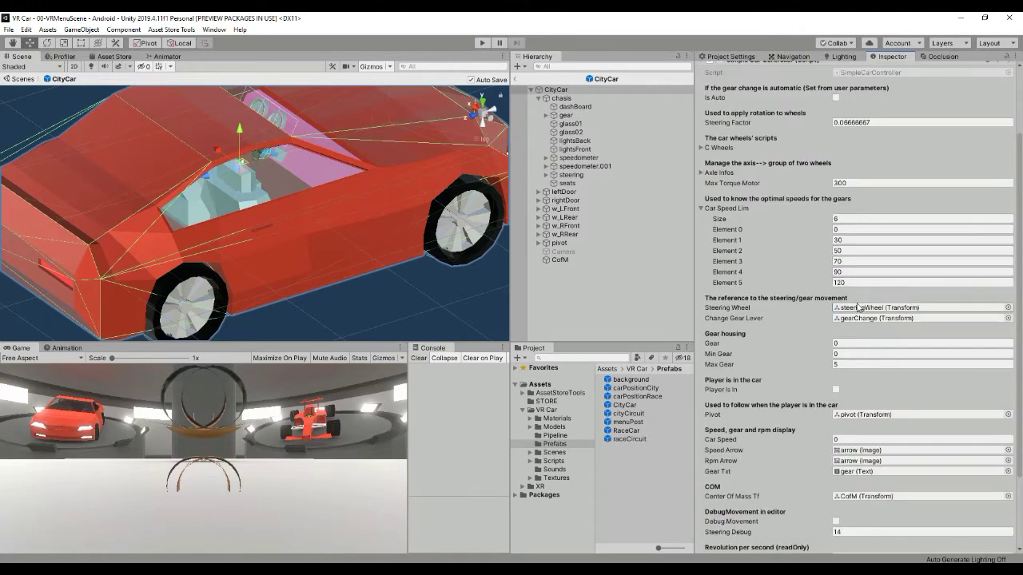
pyautogui.click(855, 308)
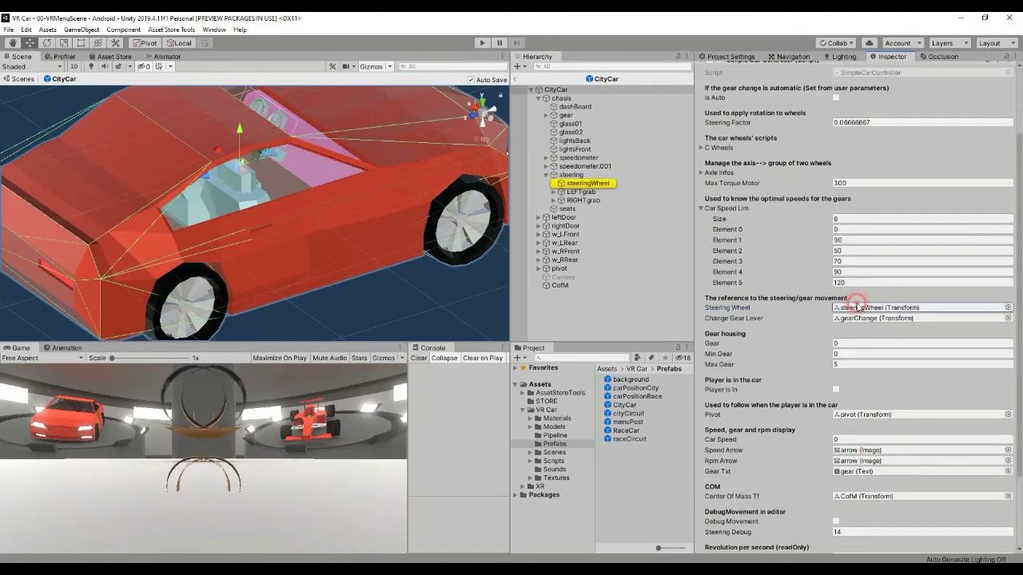
pyautogui.click(599, 184)
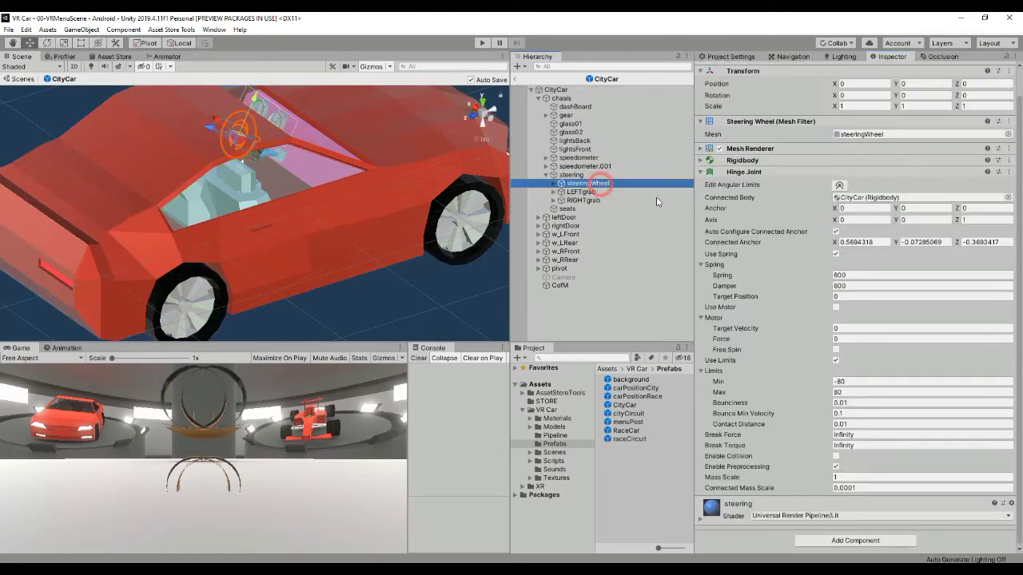
# Return to CityCar and review the Change Gear Lever and gear housing settings in Simple Car Controller.
pyautogui.click(556, 89)
pyautogui.scroll(-3, 871, 255)
pyautogui.scroll(3, 875, 264)
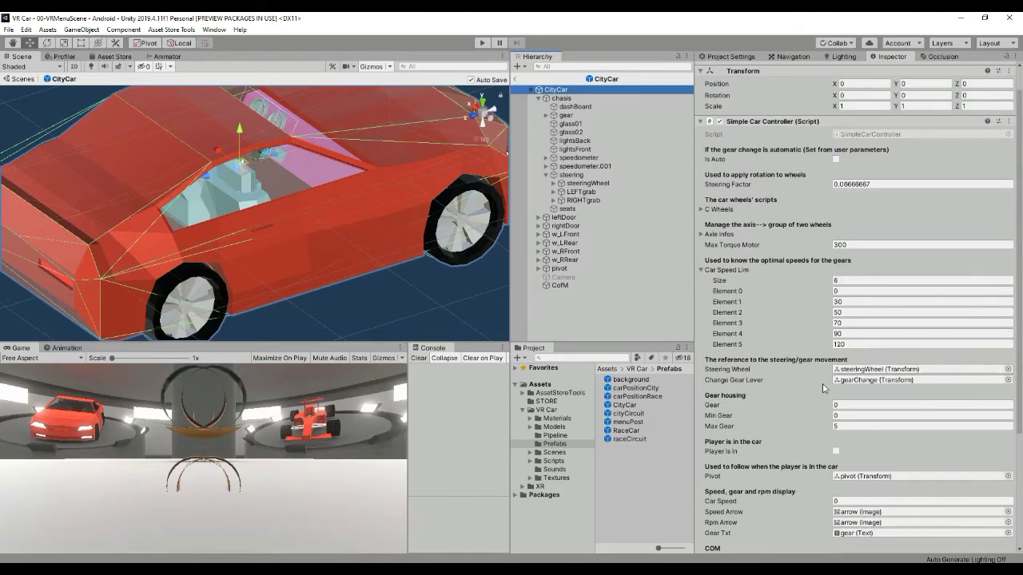
pyautogui.scroll(-3, 887, 386)
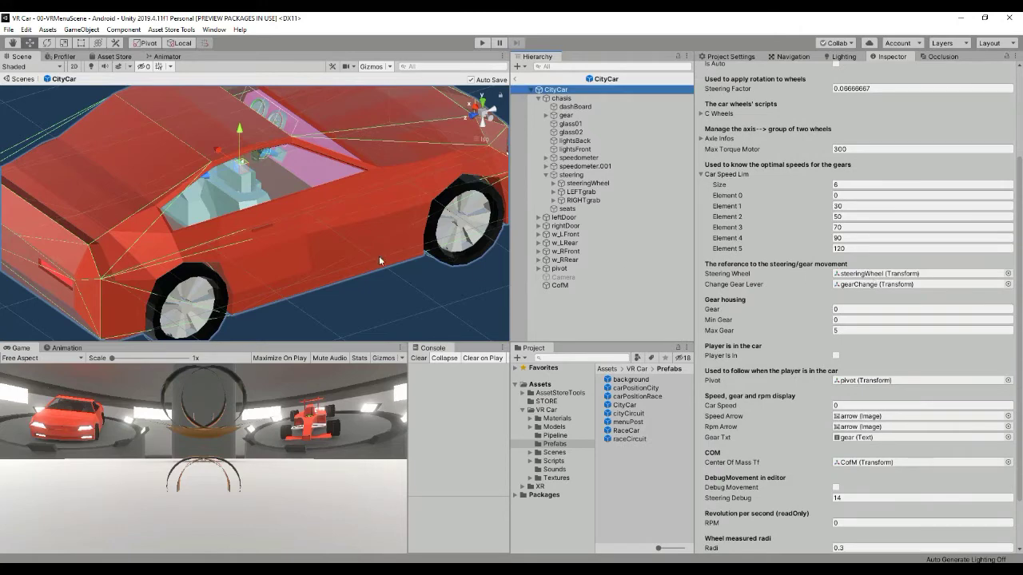
# Examine the steering wheel and gear lever inside the cabin, and review CityCar's remaining Simple Car Controller settings.
pyautogui.moveTo(310, 230); pyautogui.dragTo(326, 210, button='right')
pyautogui.scroll(3, 305, 223)
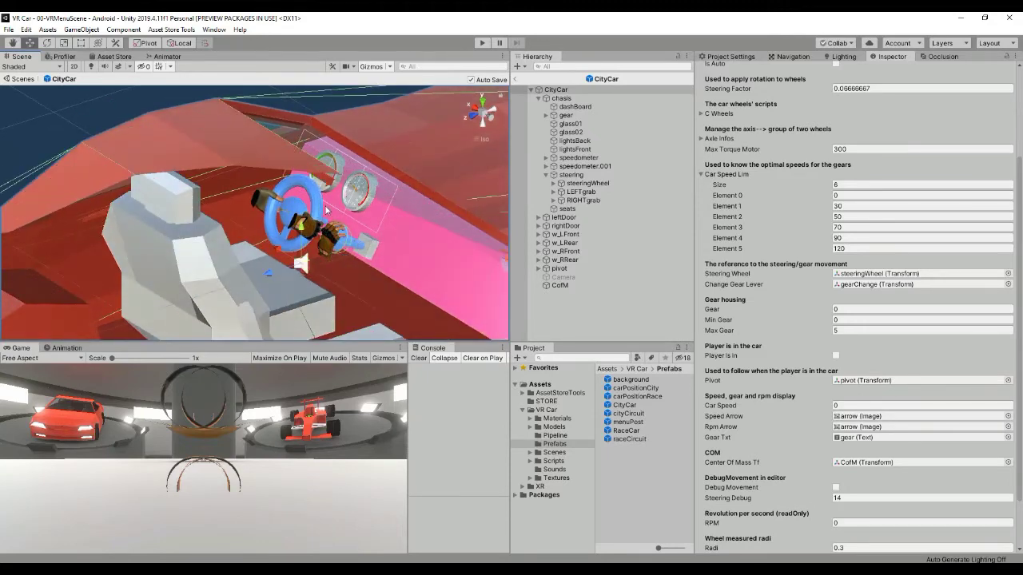
pyautogui.scroll(-2, 455, 236)
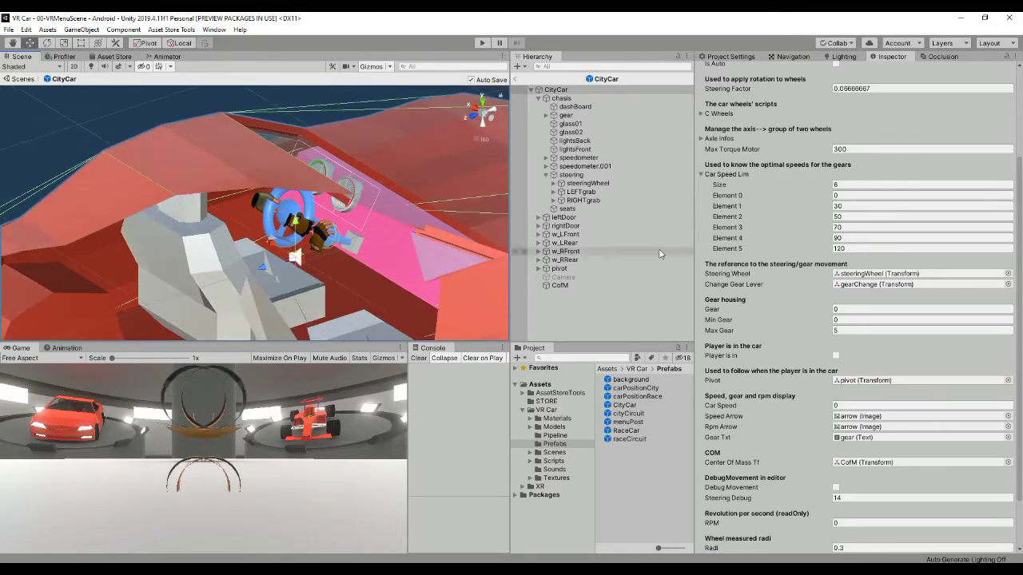
pyautogui.scroll(-3, 867, 335)
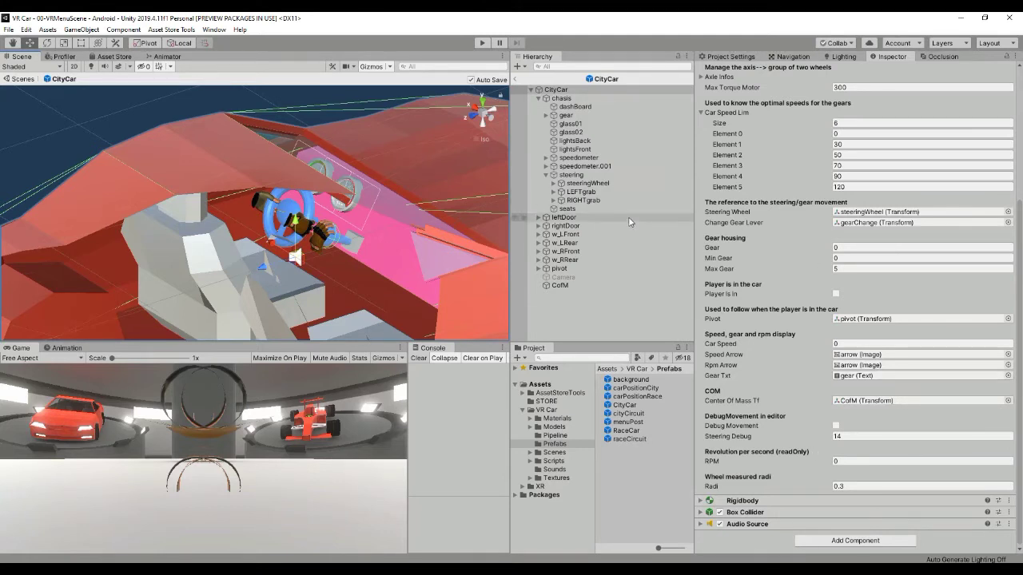
pyautogui.scroll(5, 751, 136)
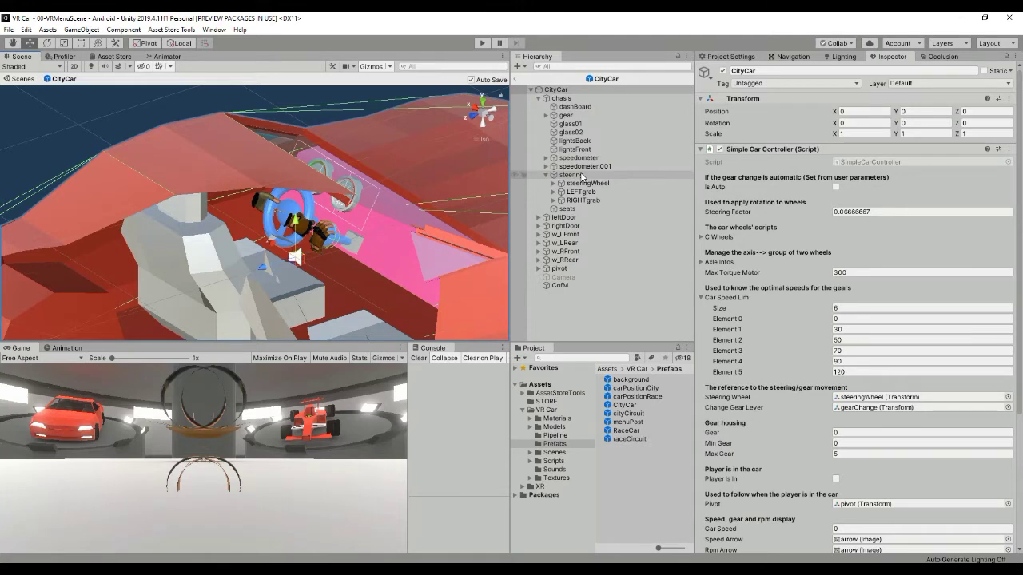
# Expand steeringWheel under steering and inspect its components and those of LeftReferenceFixed and RightReferenceFixed.
pyautogui.click(582, 175)
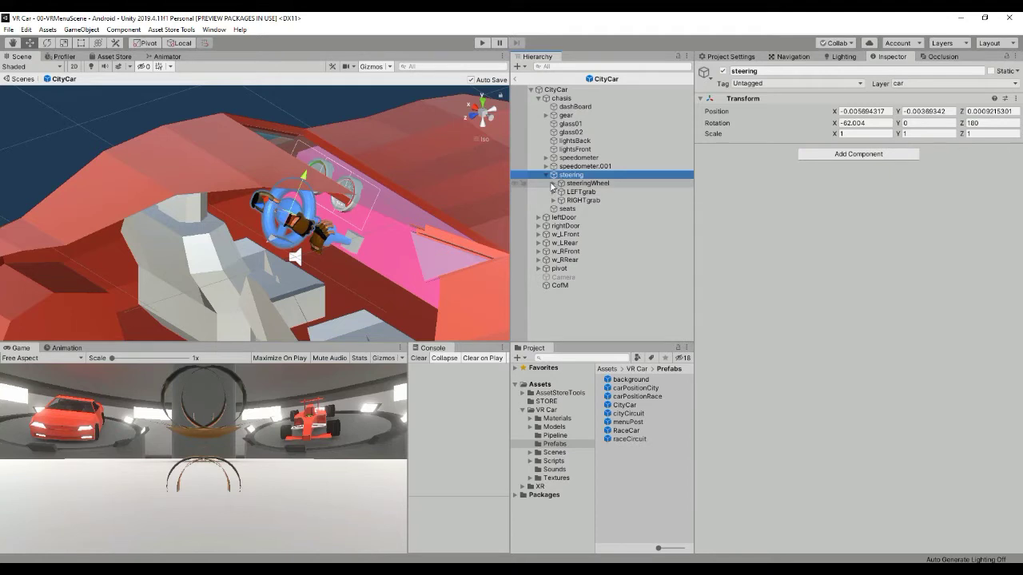
pyautogui.click(552, 183)
pyautogui.click(589, 184)
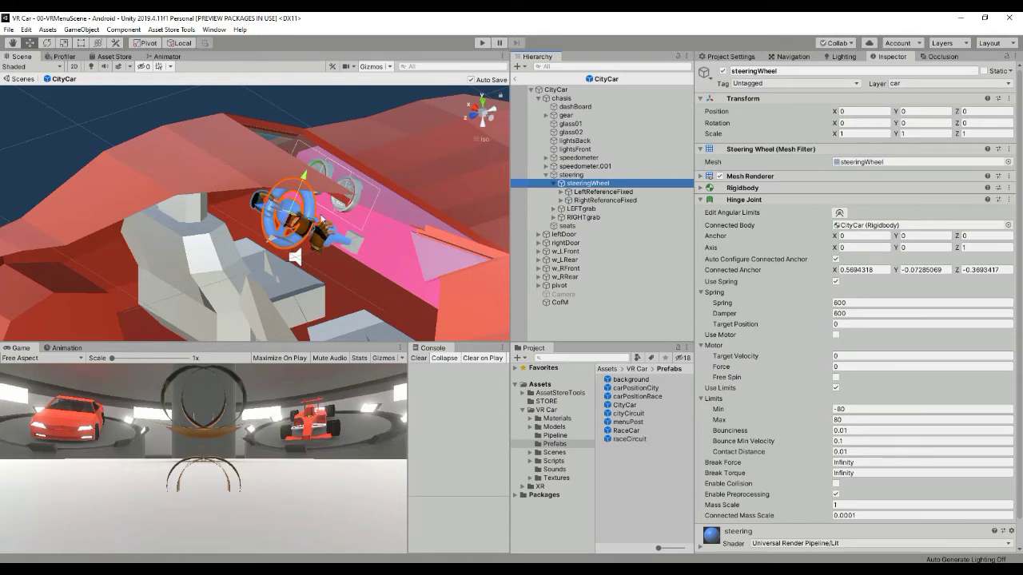
pyautogui.click(613, 193)
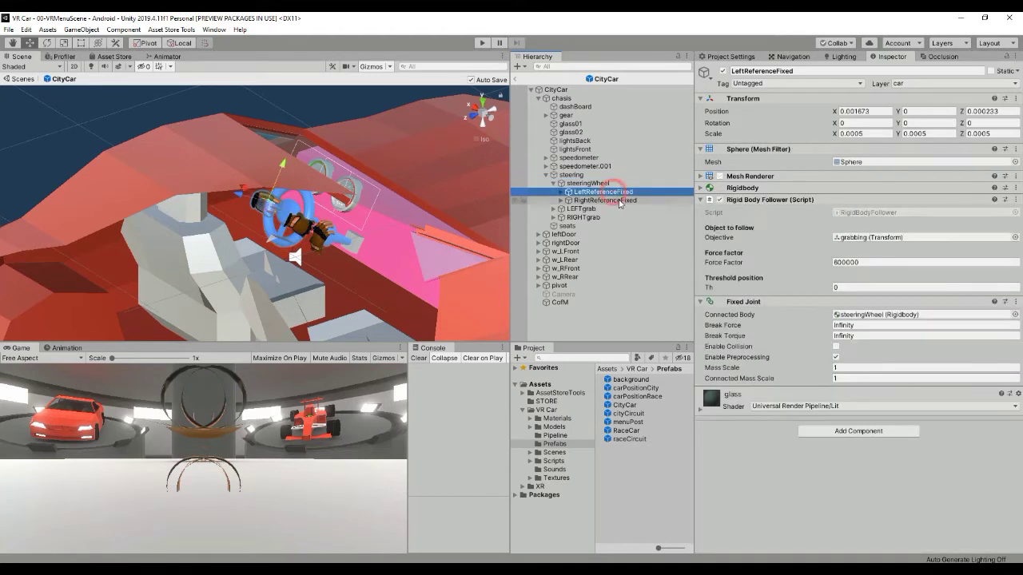
pyautogui.click(623, 201)
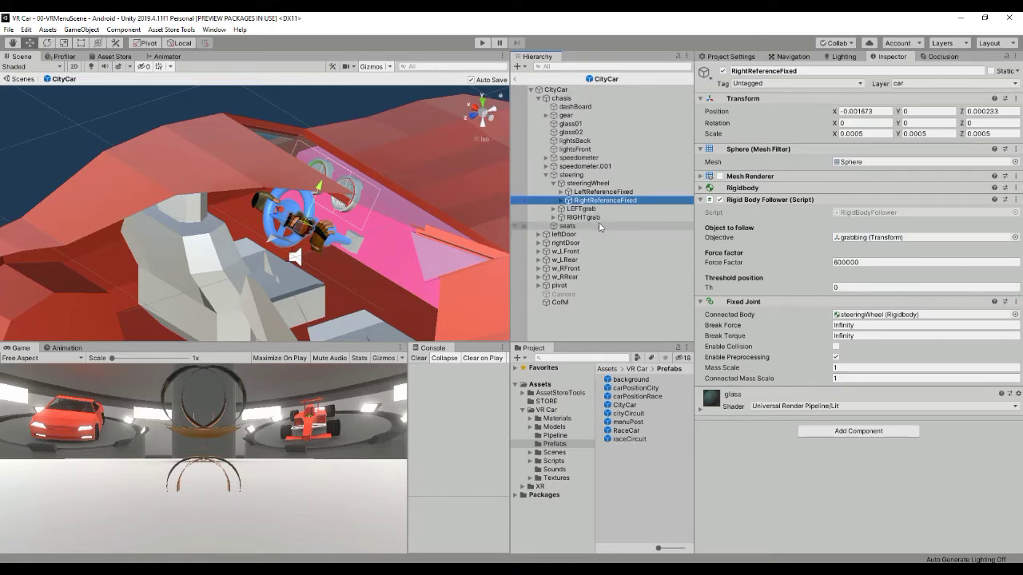
# Expand LEFTgrab and inspect its grabbing object's components with a close view of the hands on the steering wheel.
pyautogui.click(572, 208)
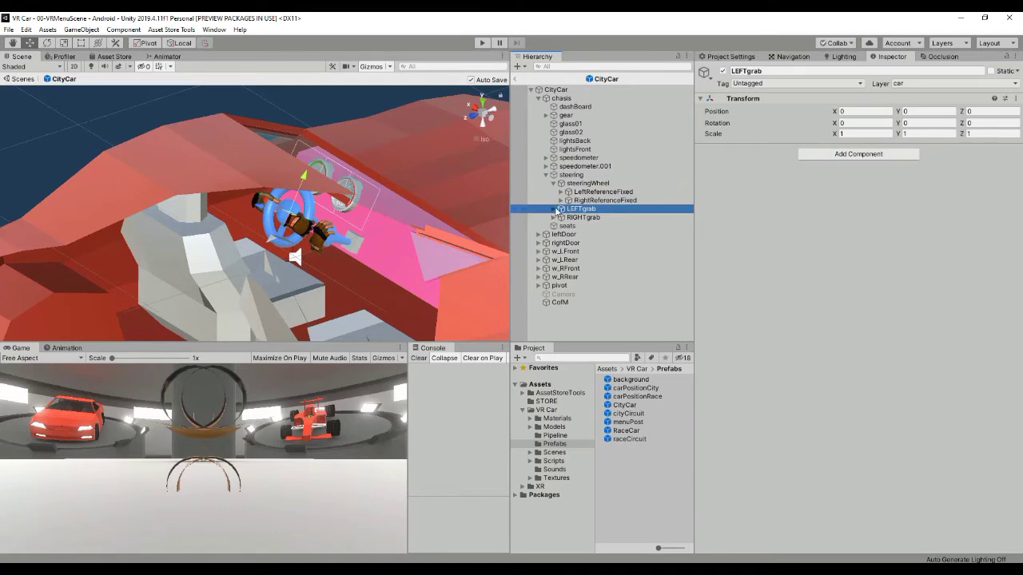
pyautogui.click(554, 208)
pyautogui.click(587, 217)
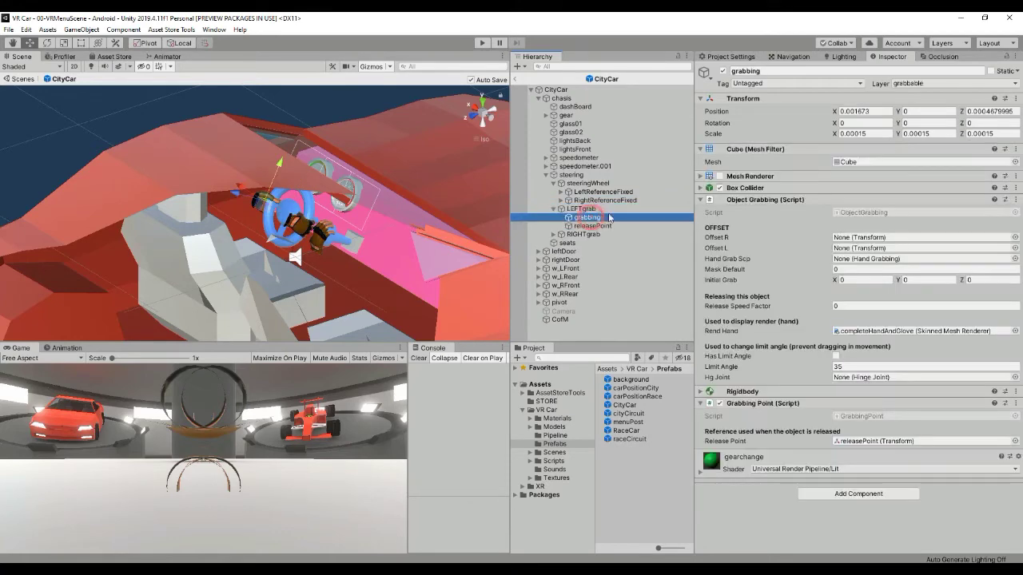
pyautogui.scroll(4, 339, 242)
pyautogui.scroll(2, 337, 238)
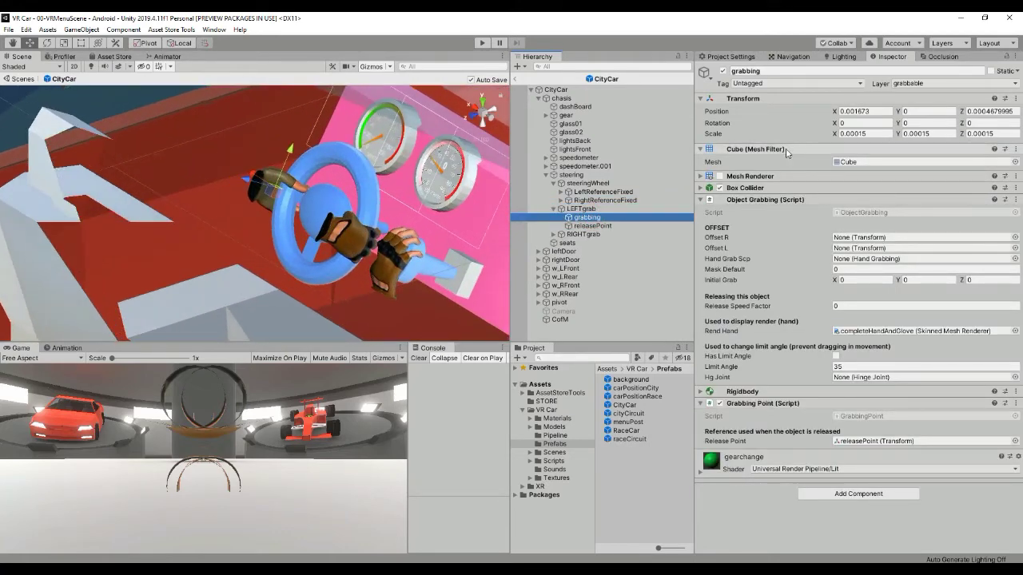
# Enable the Mesh Renderers of LEFTgrab's grabbing object and LeftReferenceFixed, and examine both shapes on the steering wheel.
pyautogui.click(718, 176)
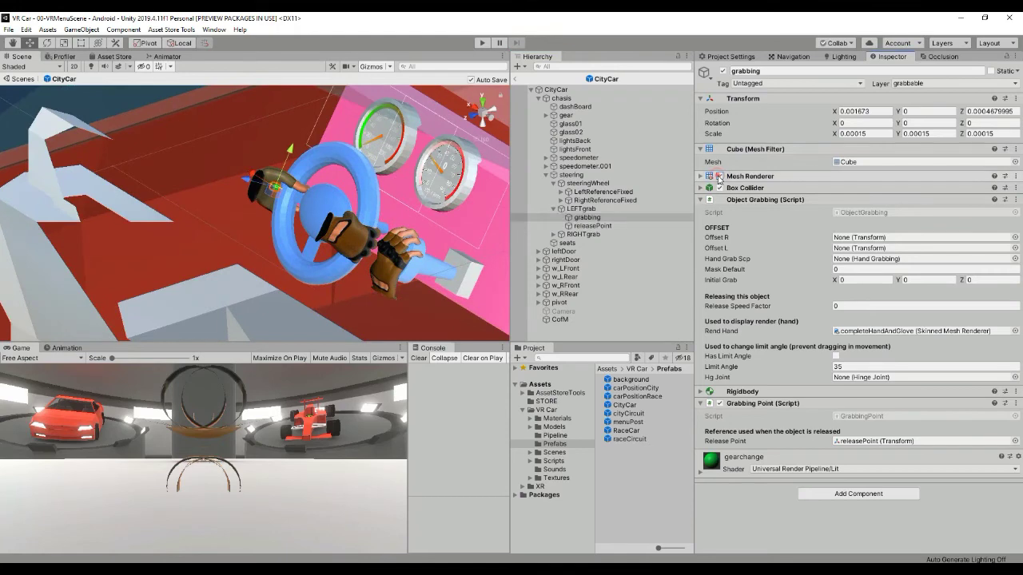
pyautogui.click(603, 191)
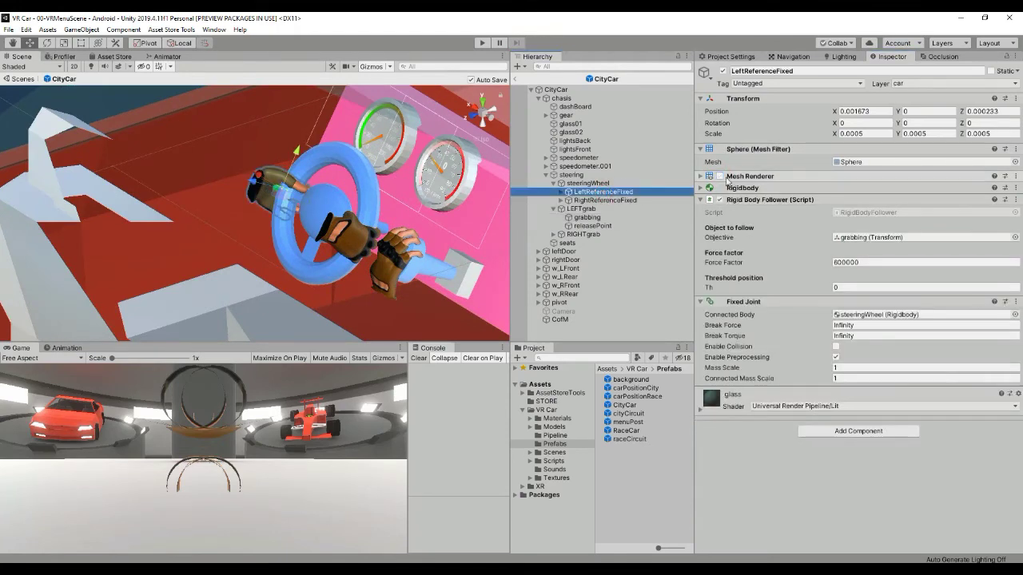
pyautogui.click(718, 175)
pyautogui.click(329, 205)
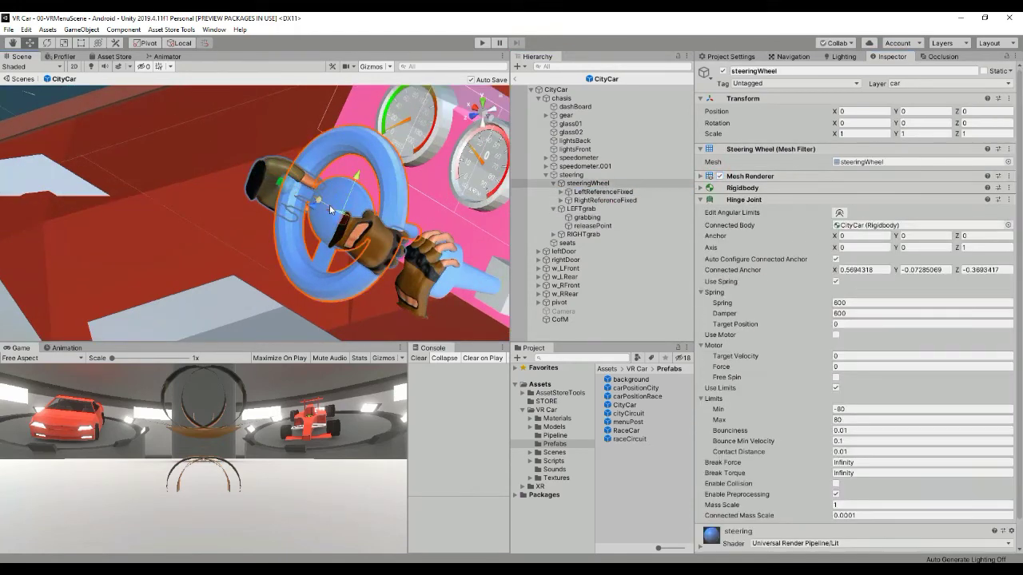
pyautogui.scroll(4, 360, 232)
pyautogui.keyDown('alt'); pyautogui.moveTo(385, 249); pyautogui.dragTo(355, 243); pyautogui.keyUp('alt')
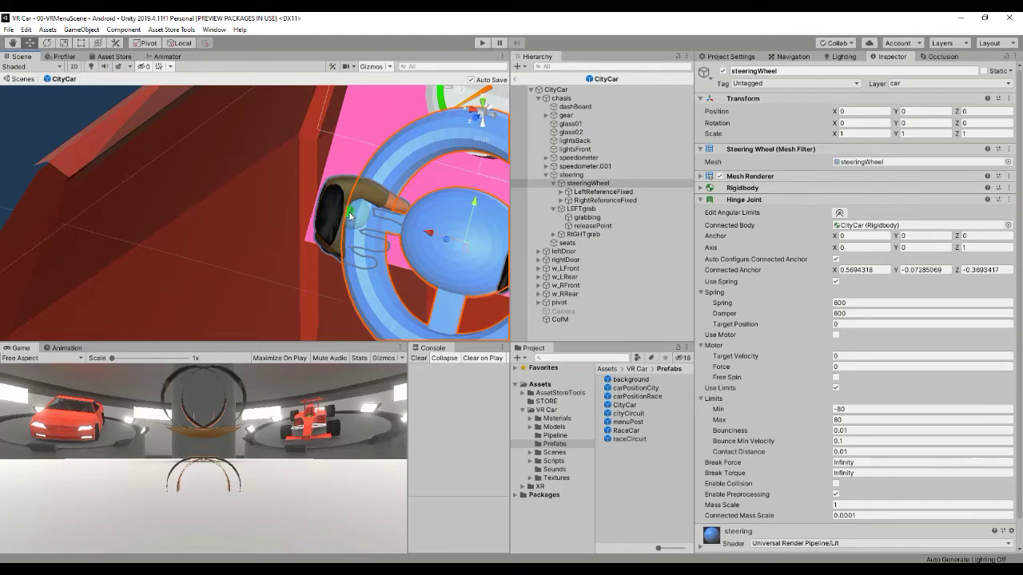
pyautogui.keyDown('alt'); pyautogui.moveTo(370, 226); pyautogui.dragTo(286, 217); pyautogui.keyUp('alt')
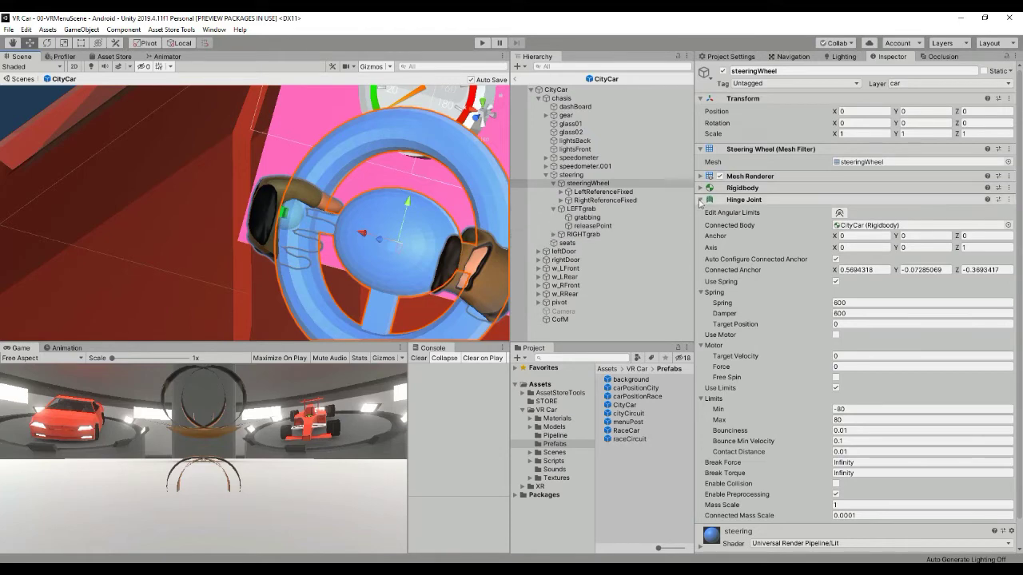
# Disable the Mesh Renderers of LEFTgrab's grabbing object and LeftReferenceFixed.
pyautogui.click(591, 218)
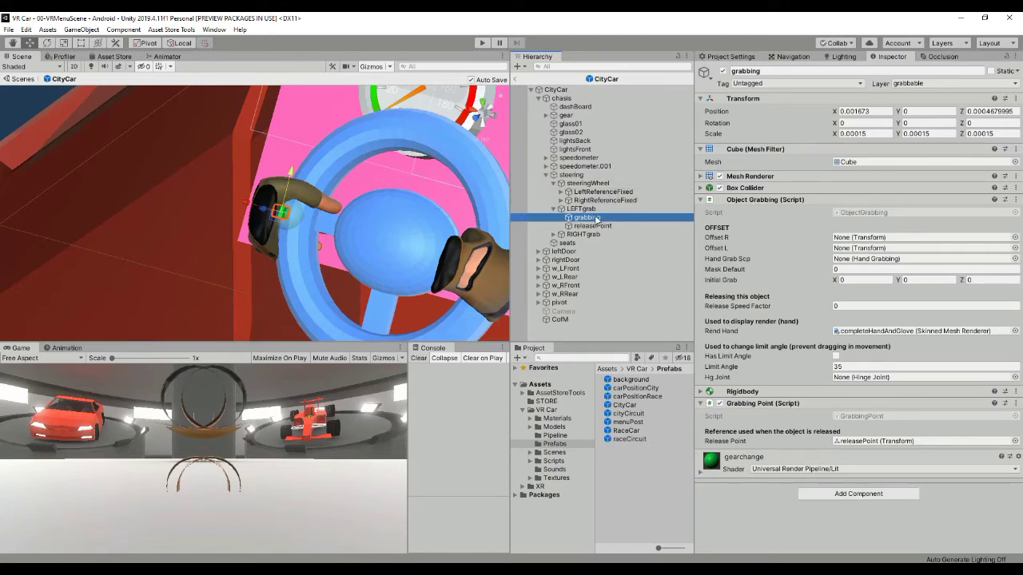
pyautogui.click(719, 177)
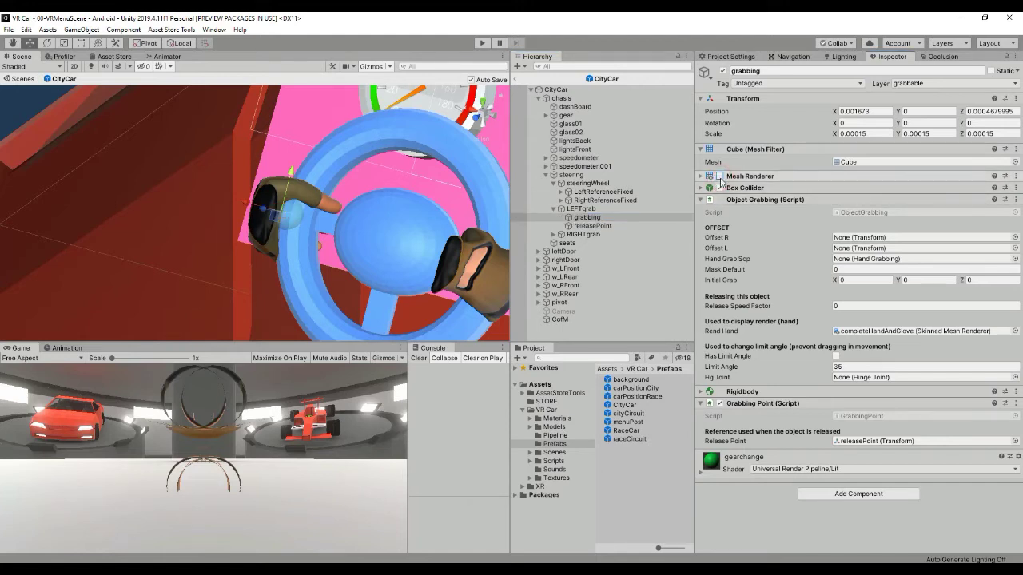
pyautogui.click(600, 192)
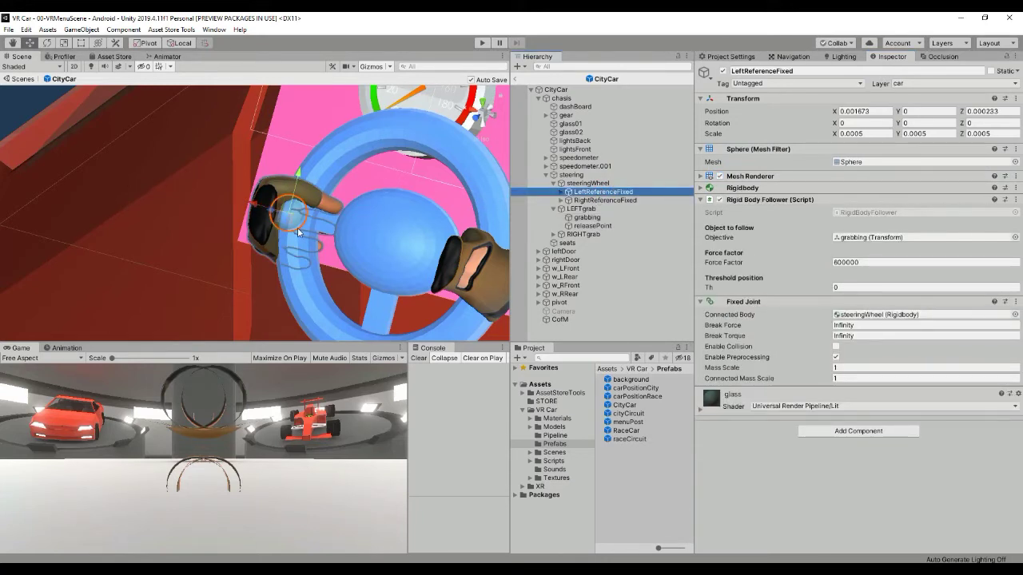
pyautogui.click(720, 175)
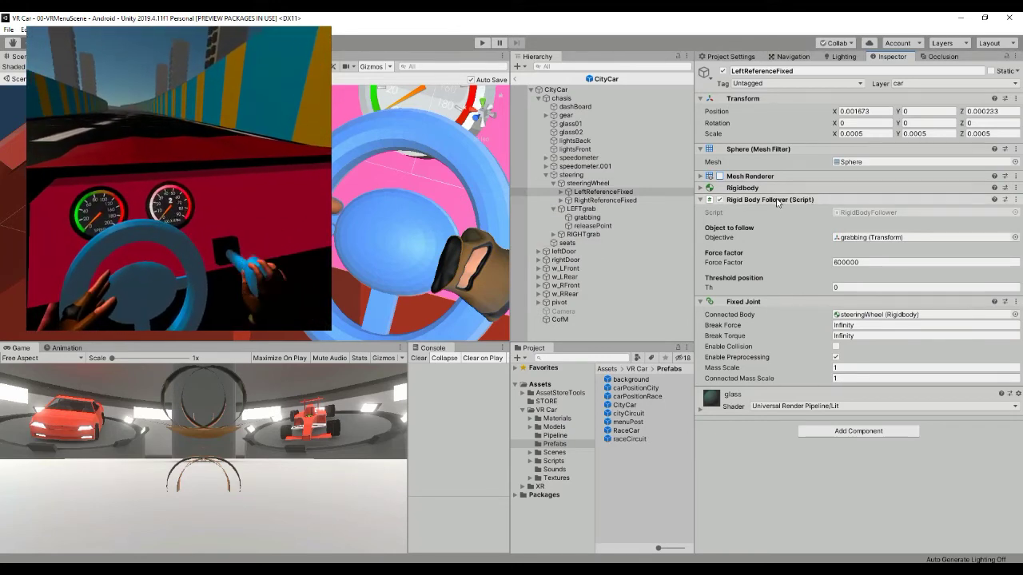
# Locate the Rigid Body Follower objectives of LeftReferenceFixed and RightReferenceFixed, along with the RigidBodyFollower script file.
pyautogui.click(846, 237)
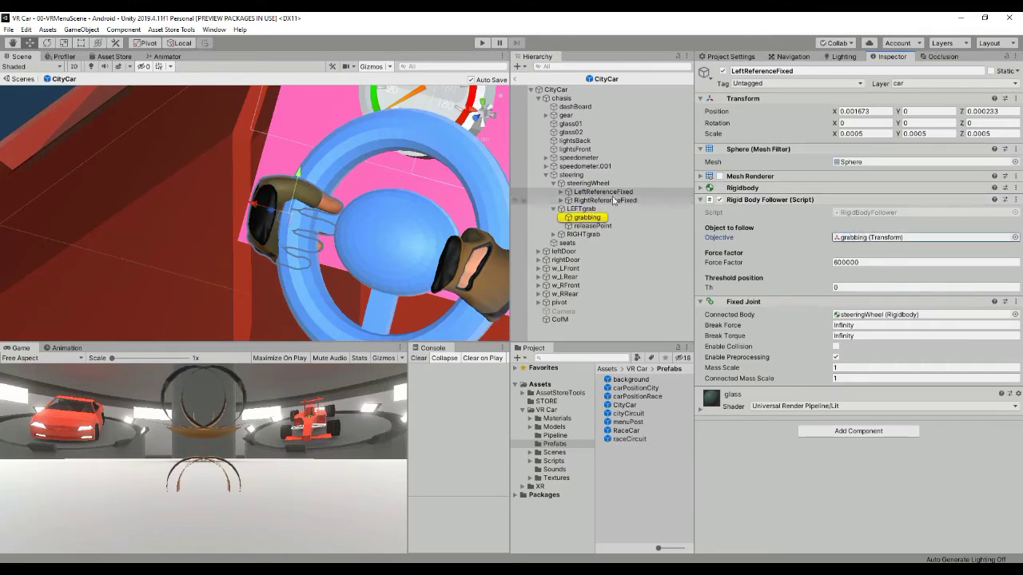
pyautogui.click(607, 201)
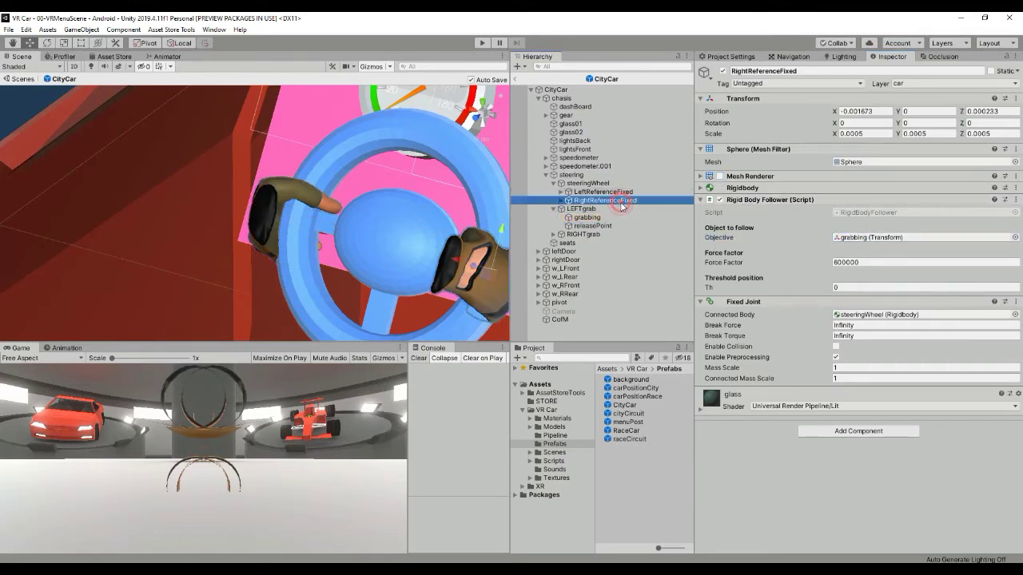
pyautogui.click(870, 213)
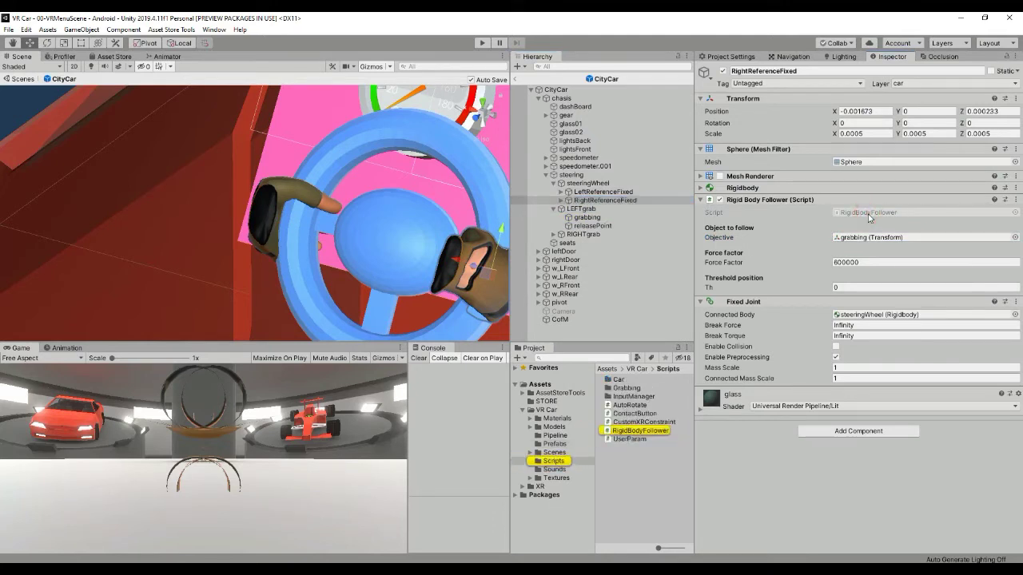
pyautogui.click(851, 237)
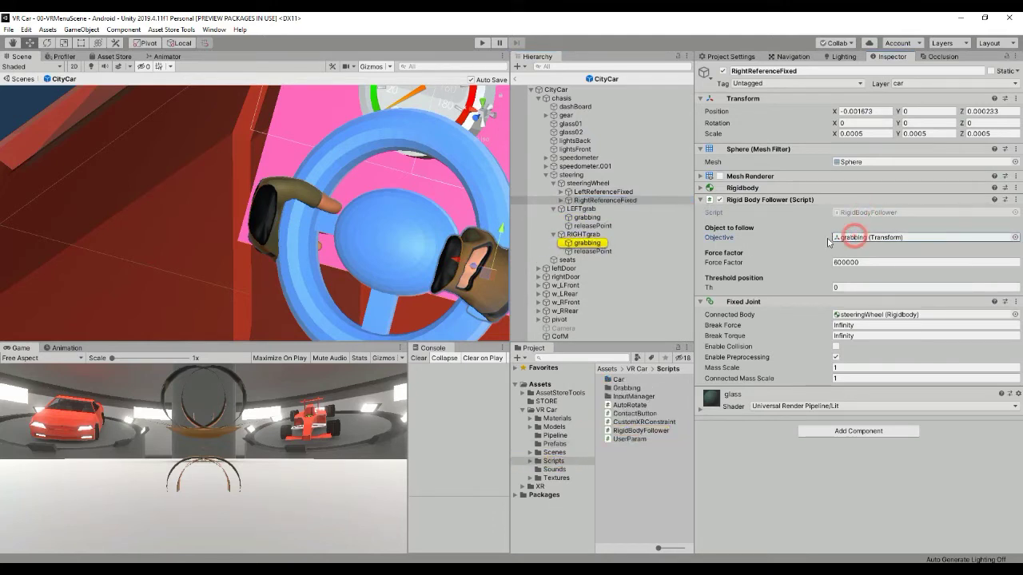
# Compare the grabbing objects under LEFTgrab and RIGHTgrab with RightReferenceFixed's follower and joint settings.
pyautogui.click(590, 218)
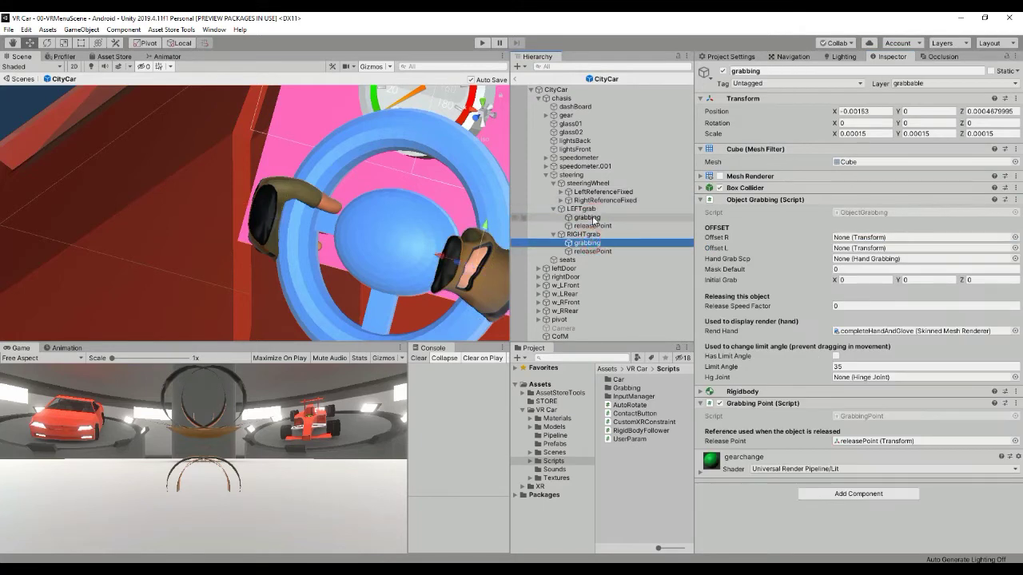
pyautogui.click(597, 244)
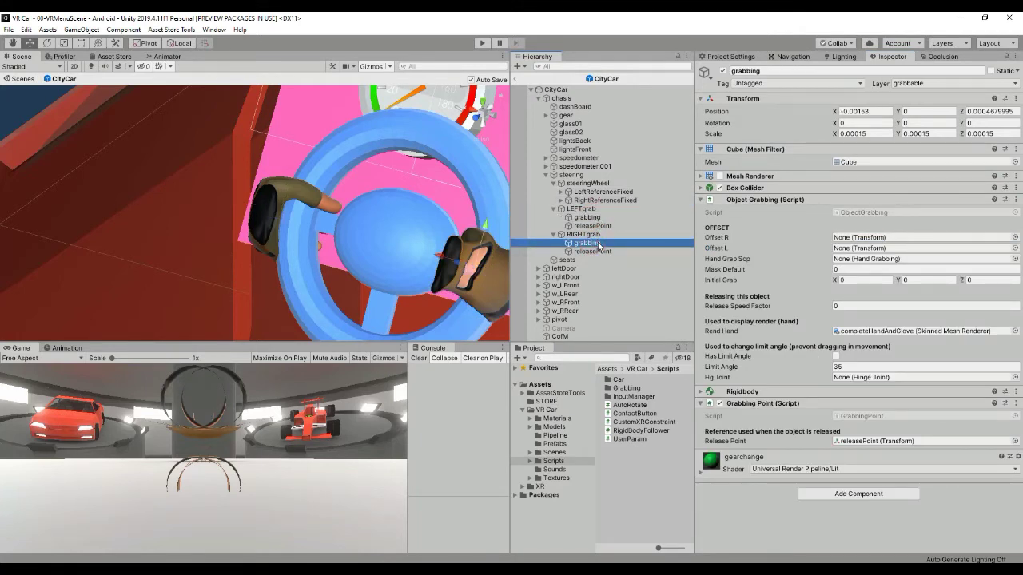
pyautogui.click(620, 200)
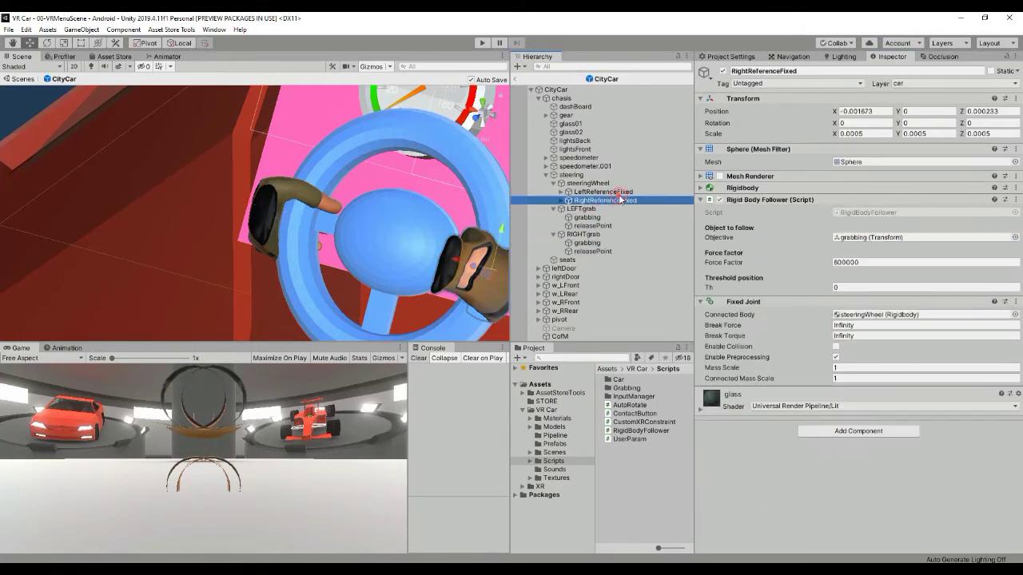
pyautogui.click(588, 216)
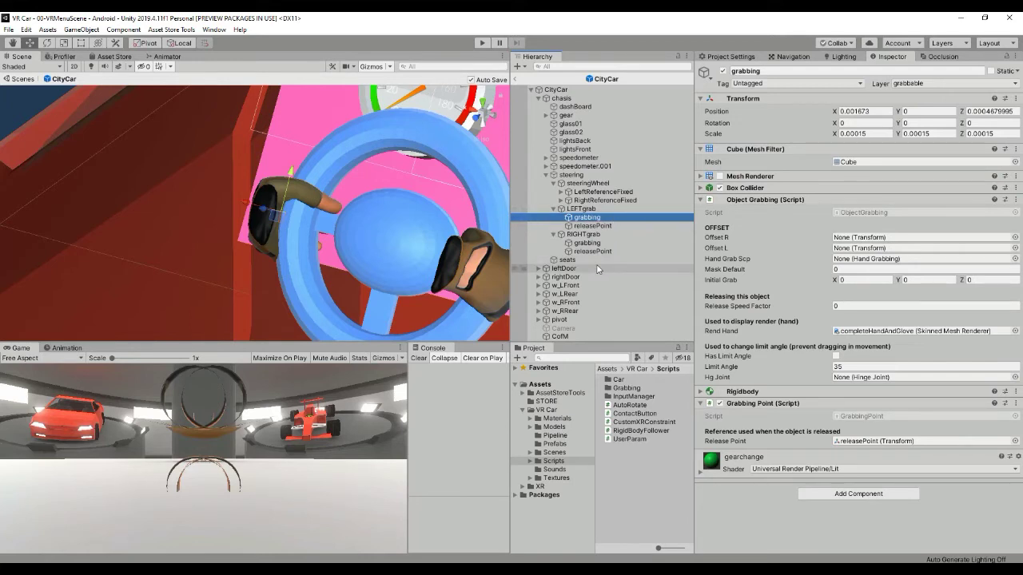
# Expand the gear object under chasis and frame its grab child in the Scene view.
pyautogui.click(546, 115)
pyautogui.click(565, 115)
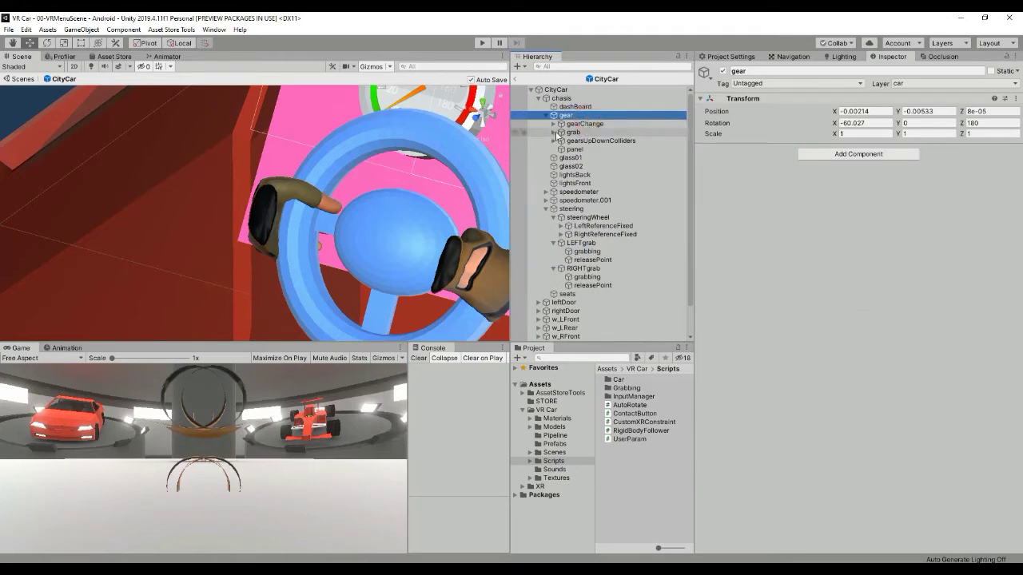
pyautogui.click(572, 133)
pyautogui.doubleClick(572, 132)
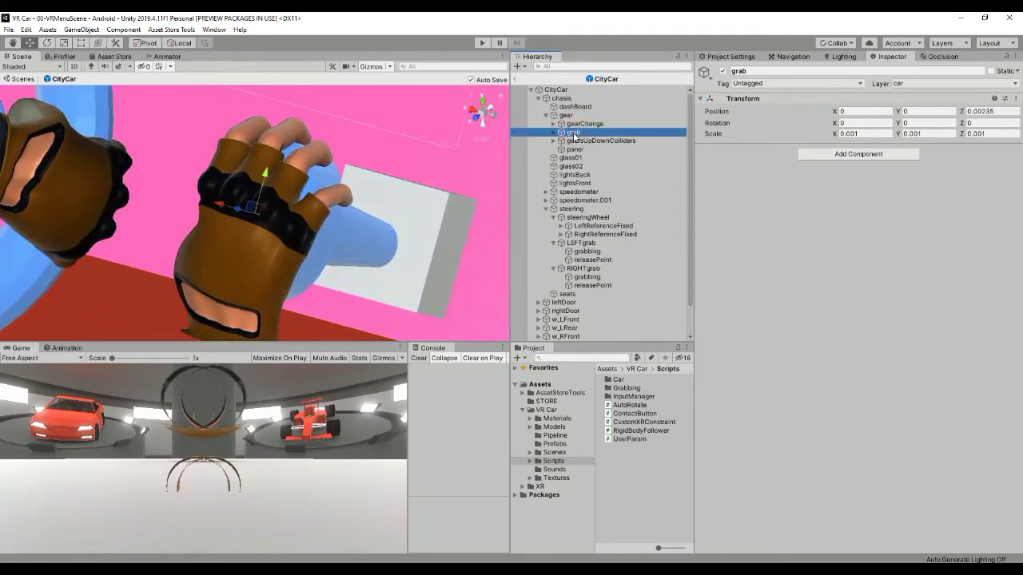
# Review gearChange's Hinge Joint settings, including its spring and limits, and return from the CityCar prefab to the 00-VRMenuScene scene.
pyautogui.click(578, 123)
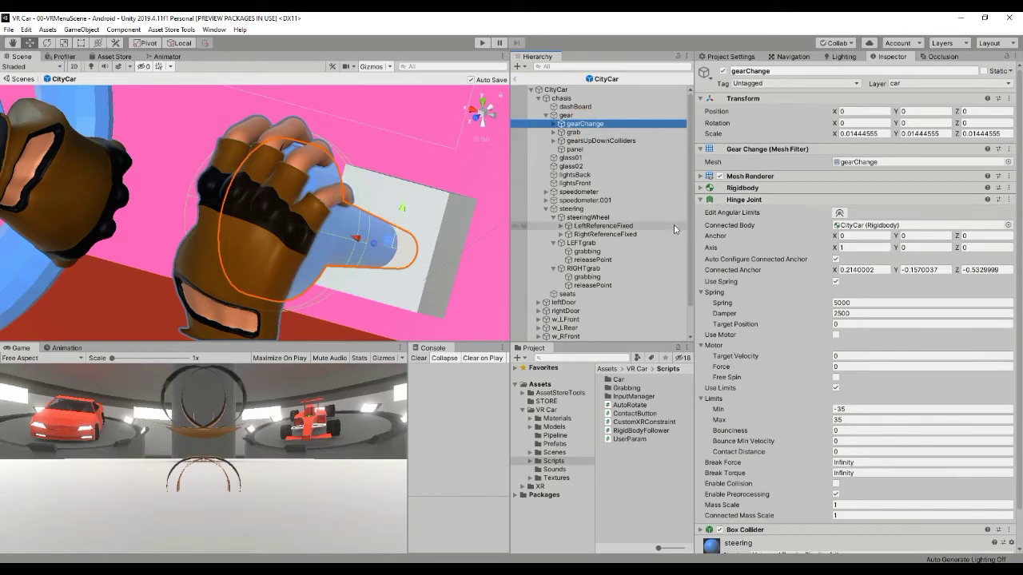
pyautogui.click(546, 115)
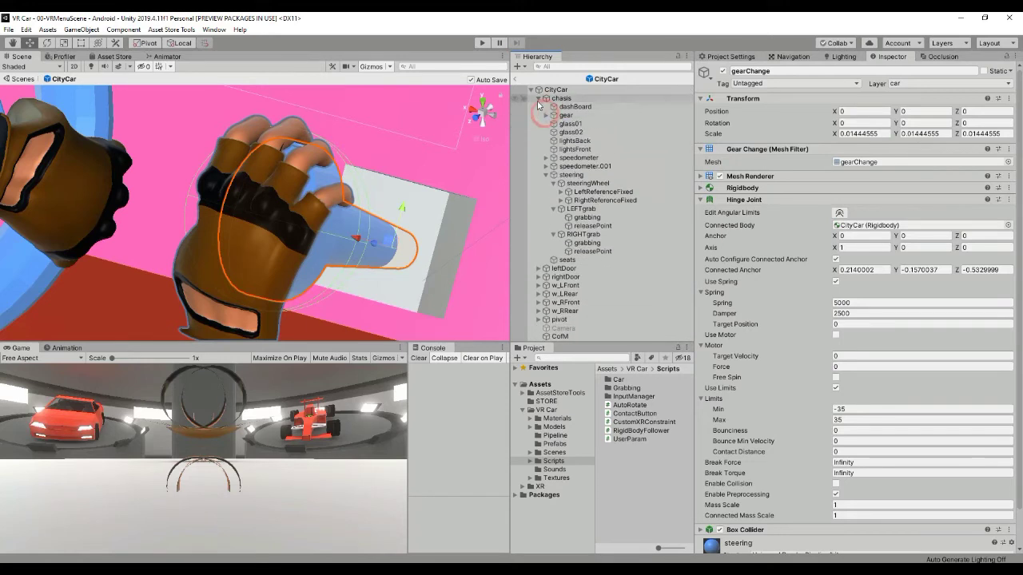
pyautogui.click(538, 97)
pyautogui.click(531, 90)
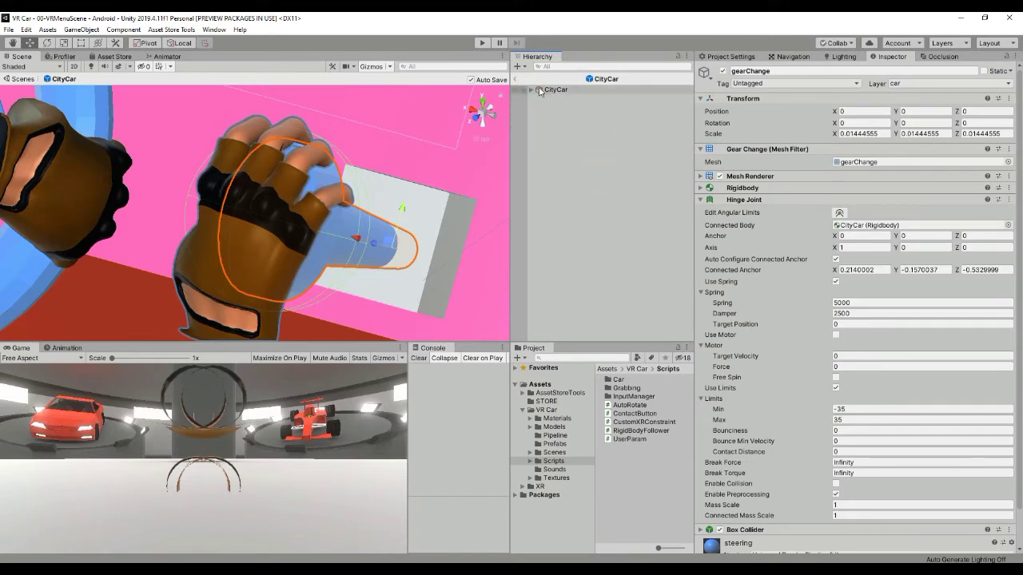
pyautogui.click(517, 79)
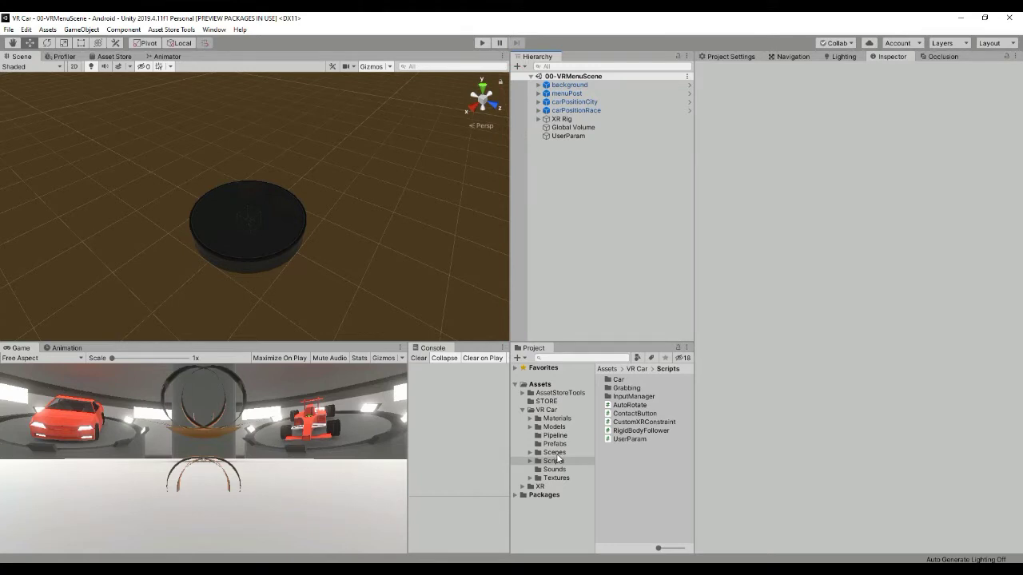
# Browse the project's Scenes and Scripts folders and preview the GearChange script in the Car scripts folder.
pyautogui.click(530, 452)
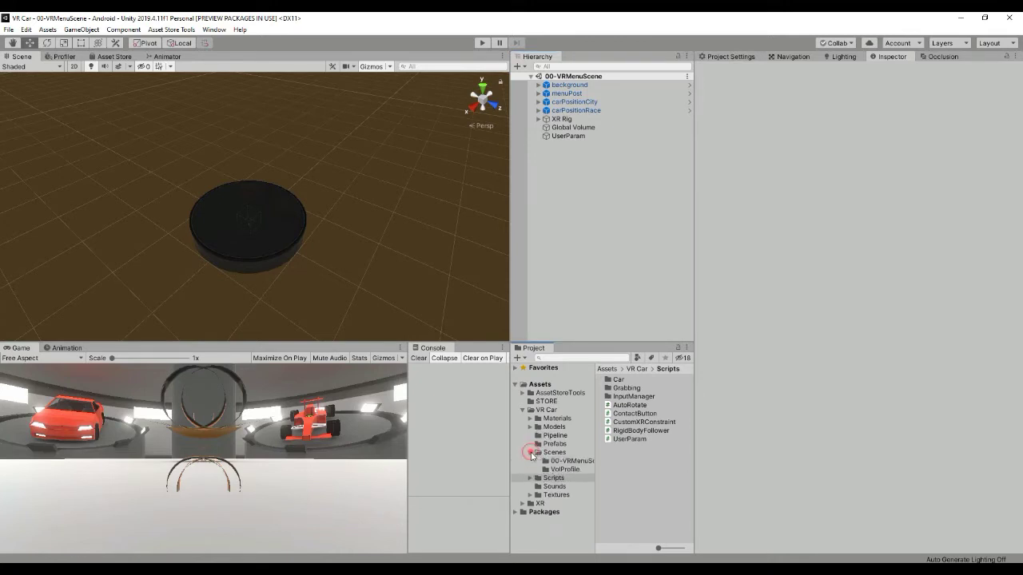
pyautogui.click(553, 452)
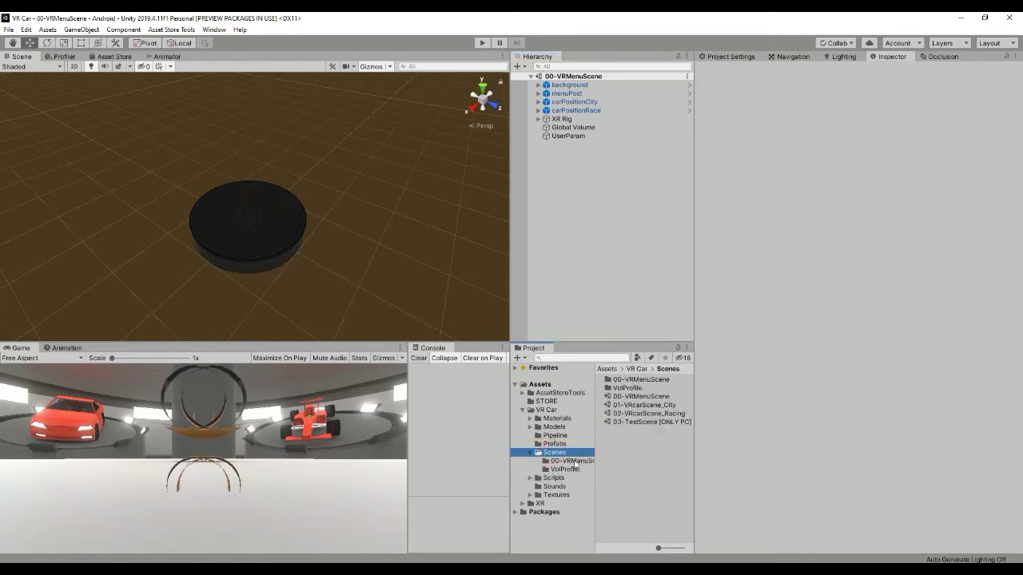
pyautogui.click(529, 478)
pyautogui.click(561, 488)
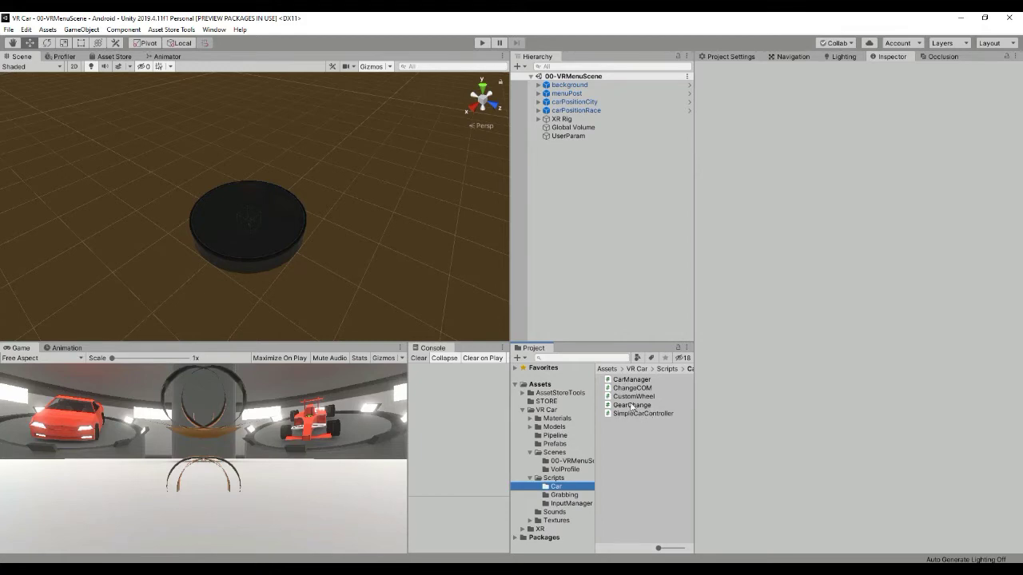
pyautogui.click(631, 405)
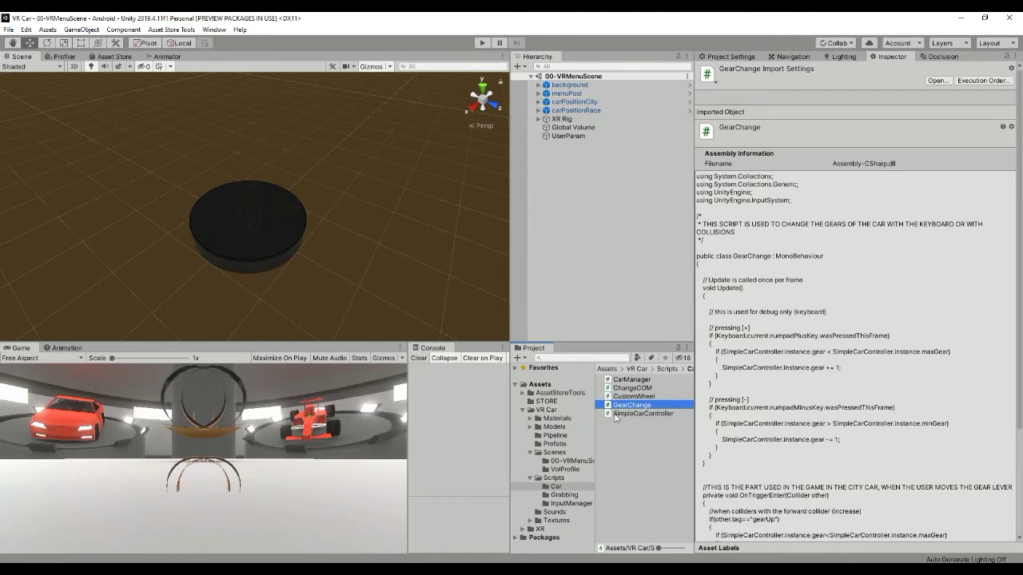
# Reopen the CityCar prefab and frame the gearsUpDownColliders object inside chasis's gear group.
pyautogui.click(555, 444)
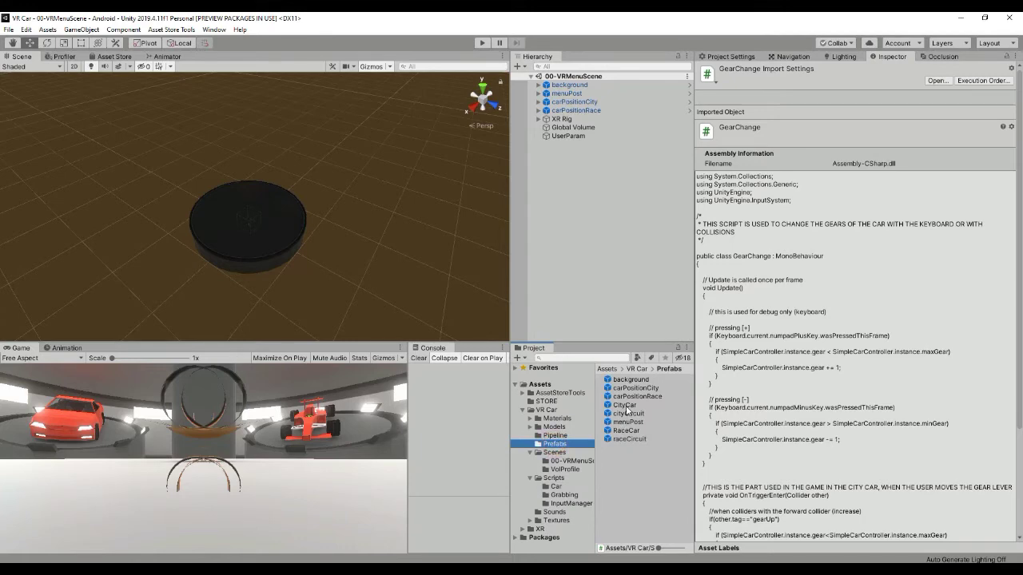
pyautogui.doubleClick(625, 405)
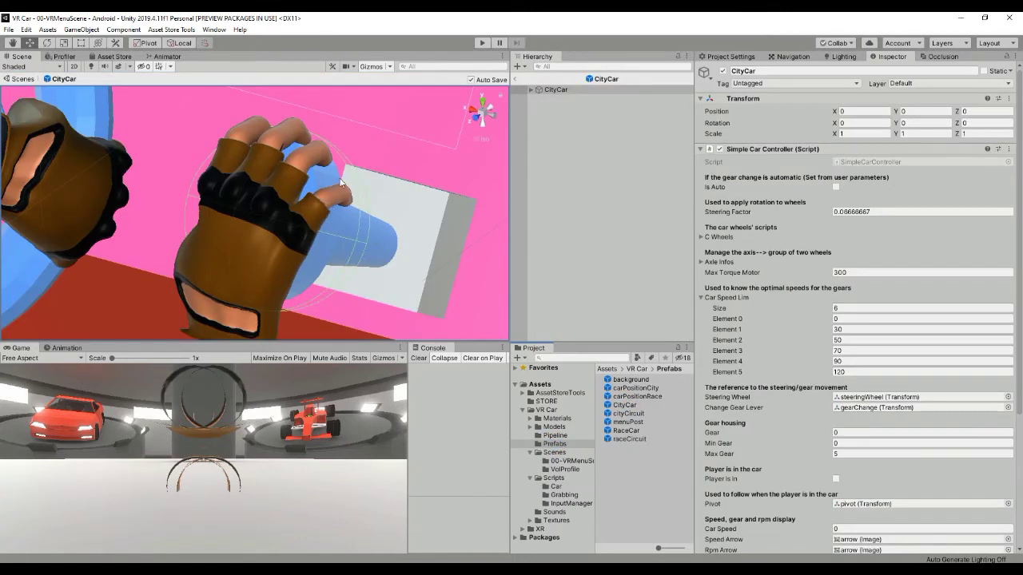
pyautogui.scroll(-5, 416, 136)
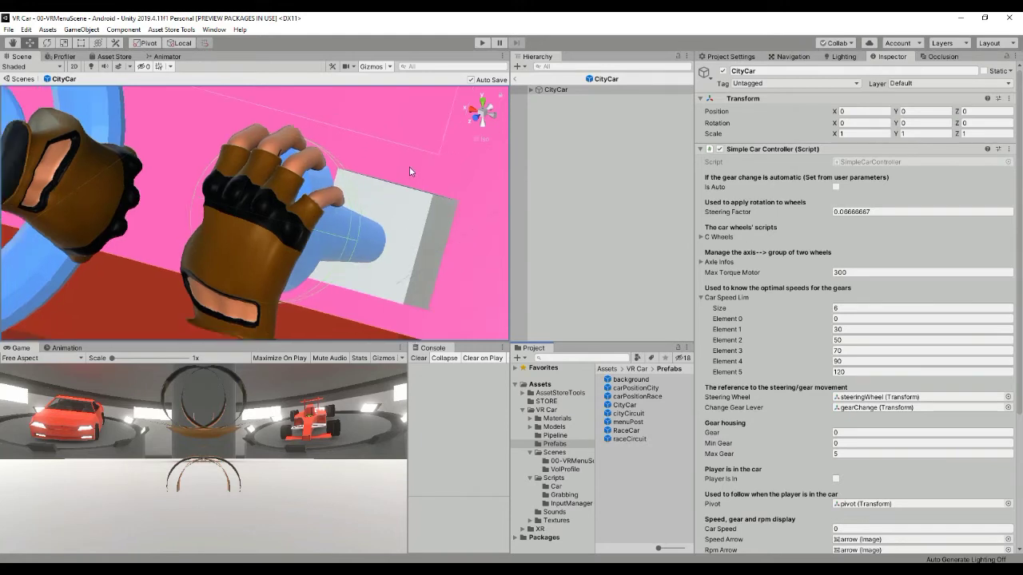
pyautogui.click(530, 90)
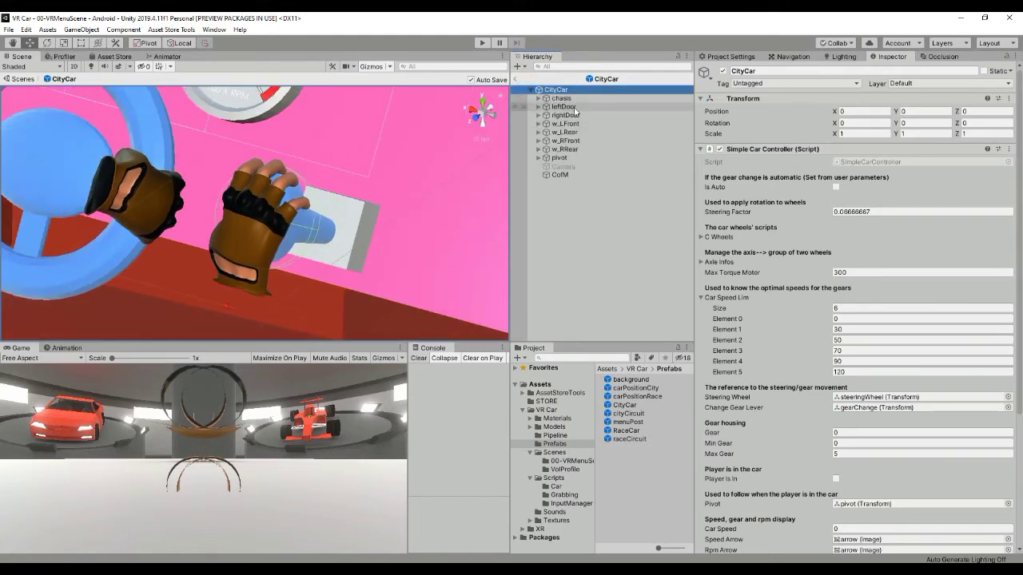
pyautogui.click(539, 98)
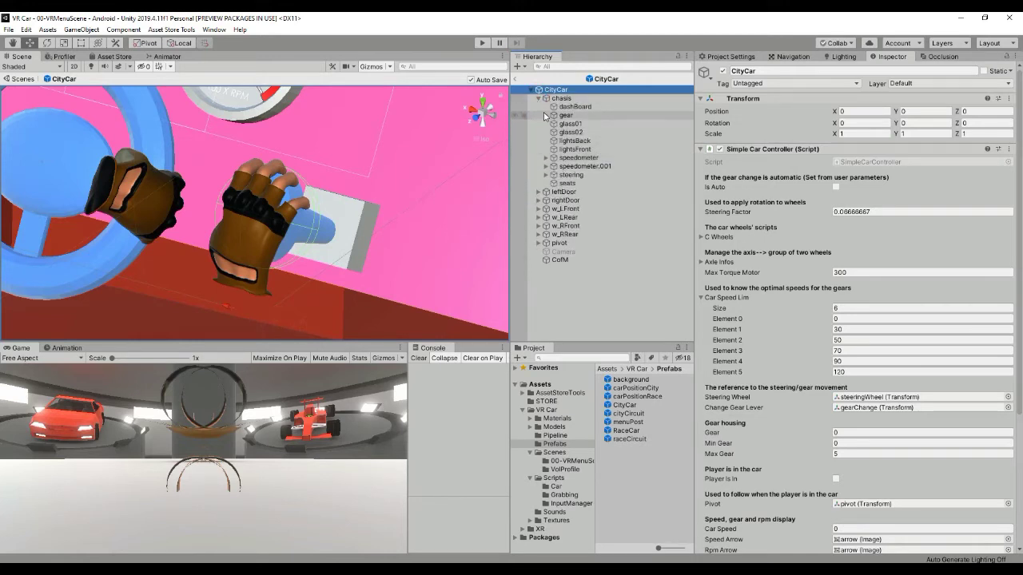
pyautogui.click(549, 116)
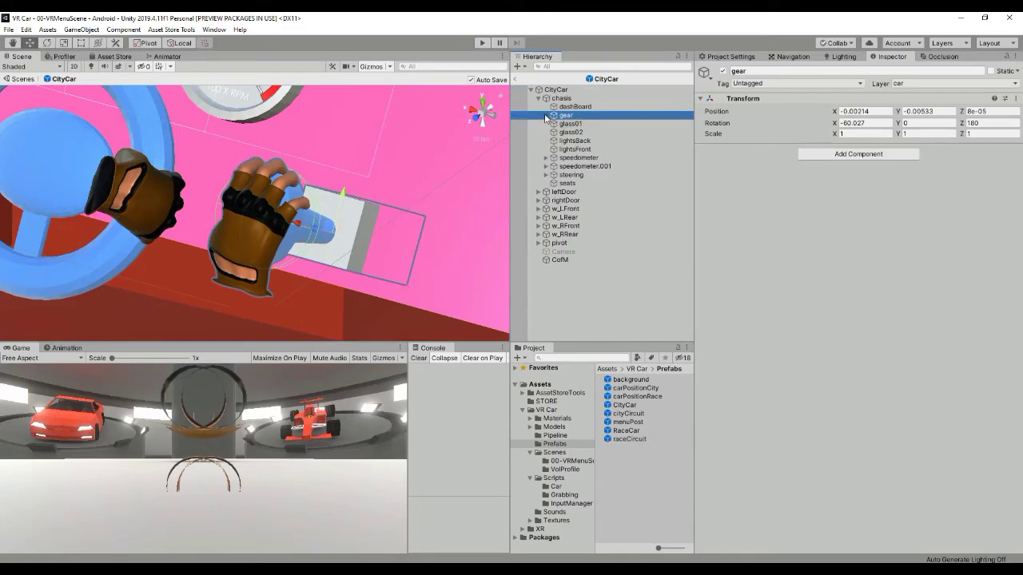
pyautogui.click(545, 115)
pyautogui.click(599, 141)
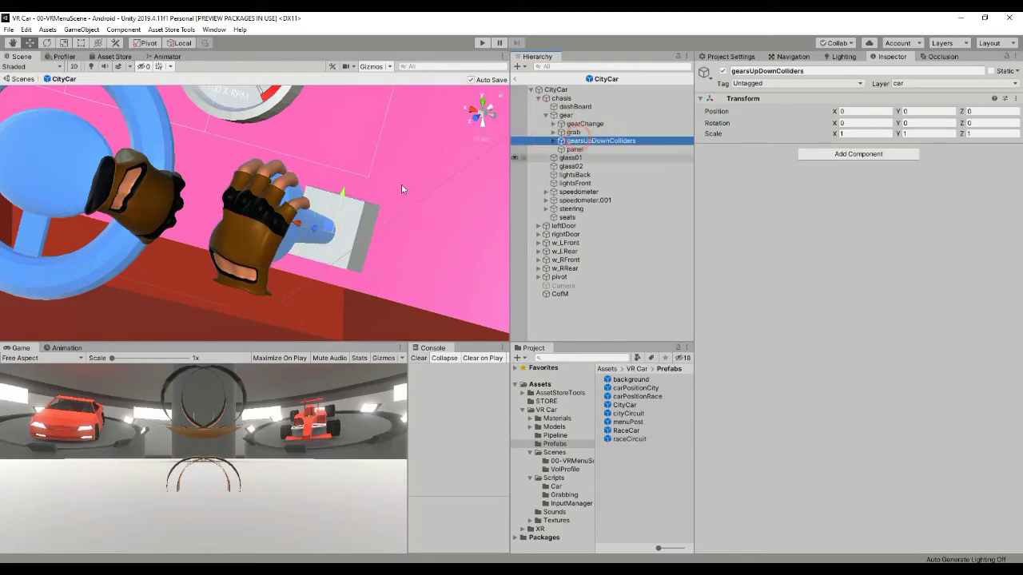
pyautogui.press('f')
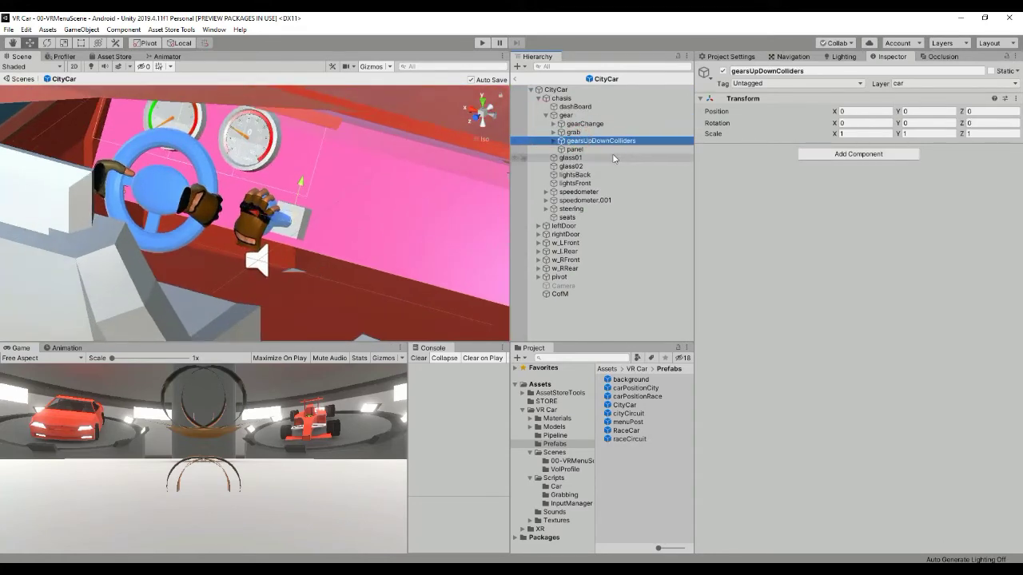
# Inspect the tags and trigger Box Colliders of UPgear and DOWNgear, and bring up the Car scripts folder.
pyautogui.click(551, 140)
pyautogui.click(572, 149)
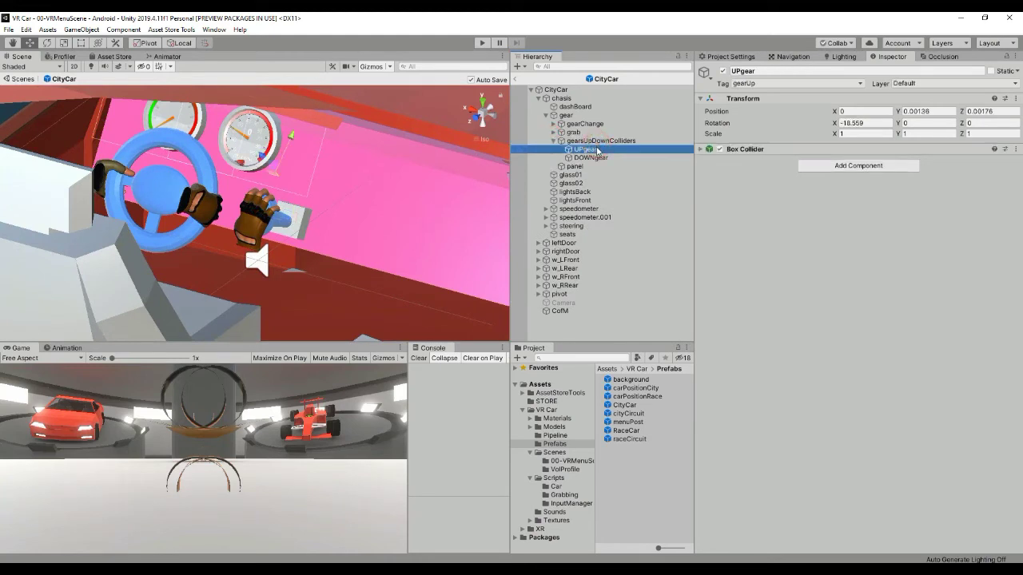
pyautogui.click(701, 149)
pyautogui.click(594, 156)
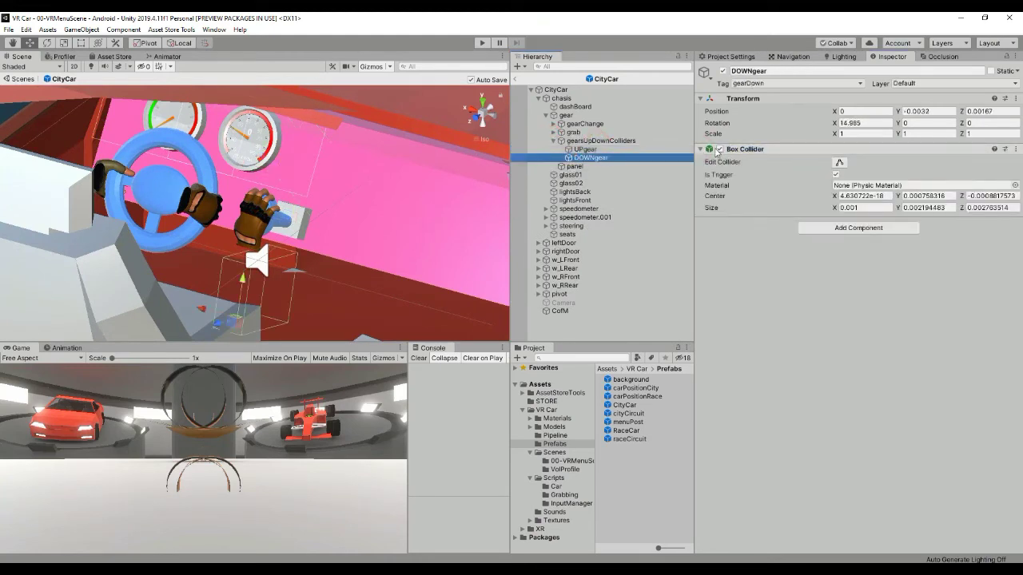
pyautogui.keyDown('ctrl'); pyautogui.click(595, 149); pyautogui.keyUp('ctrl')
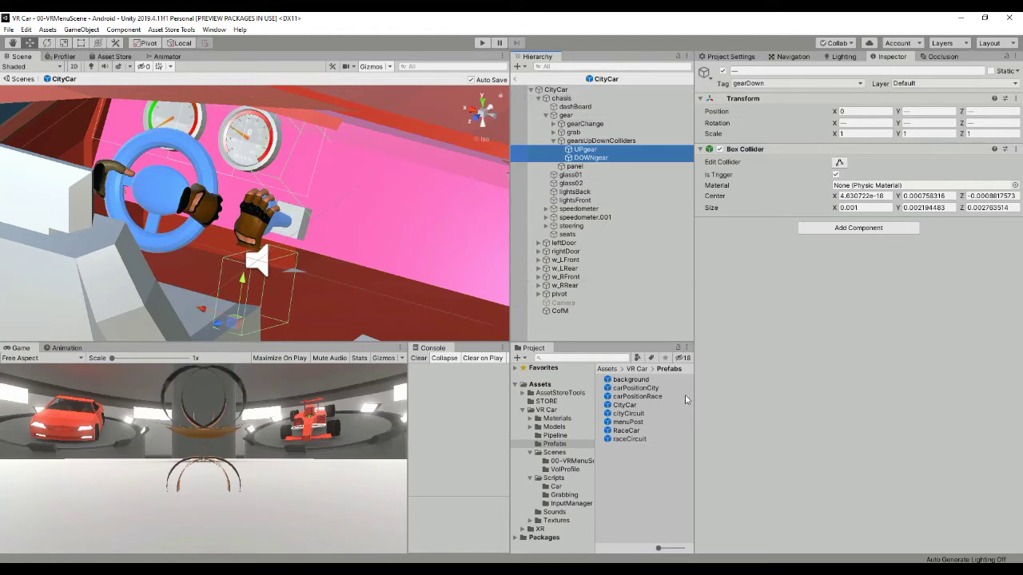
pyautogui.click(556, 487)
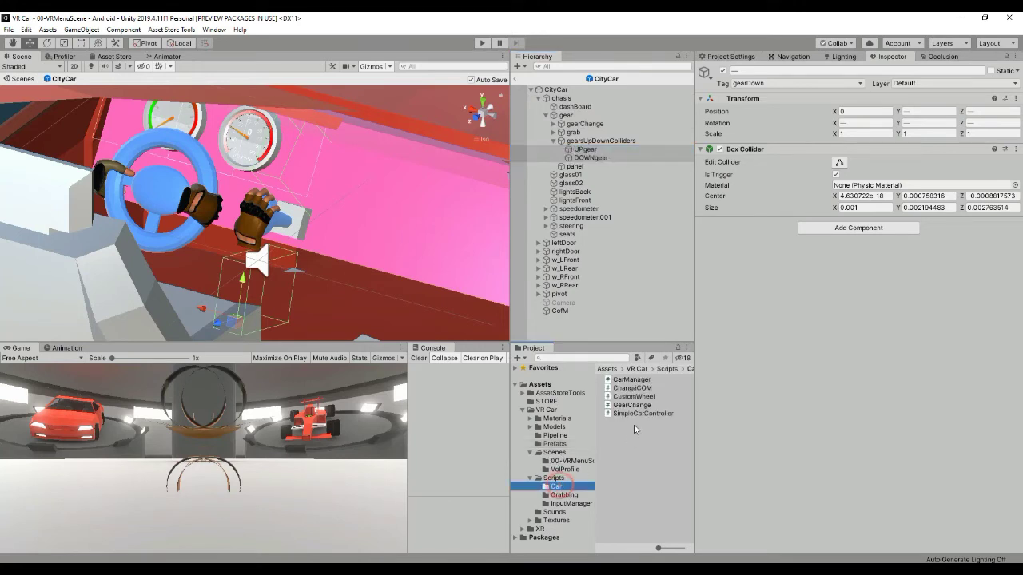
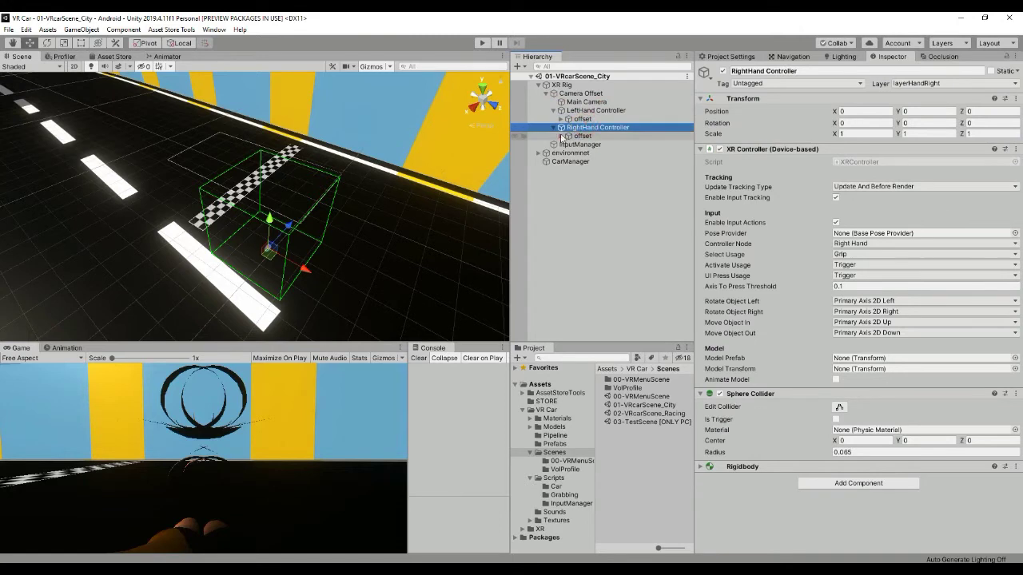
# Compare the Box Collider and Hand Grabbing settings of GrabVolumeCustomL and GrabVolumeCustomR under the hand controllers' offsets.
pyautogui.click(560, 119)
pyautogui.click(595, 136)
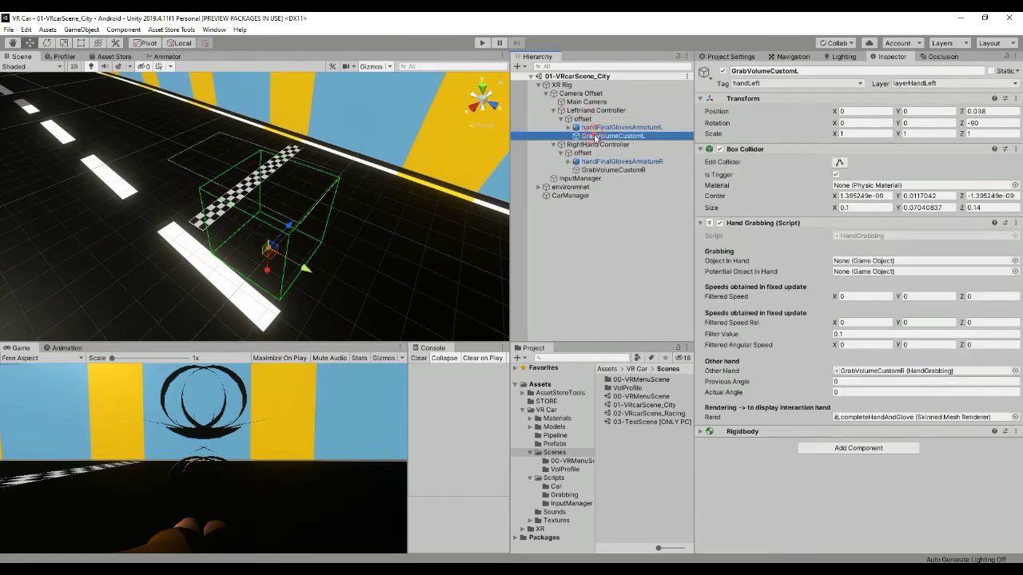
pyautogui.click(651, 161)
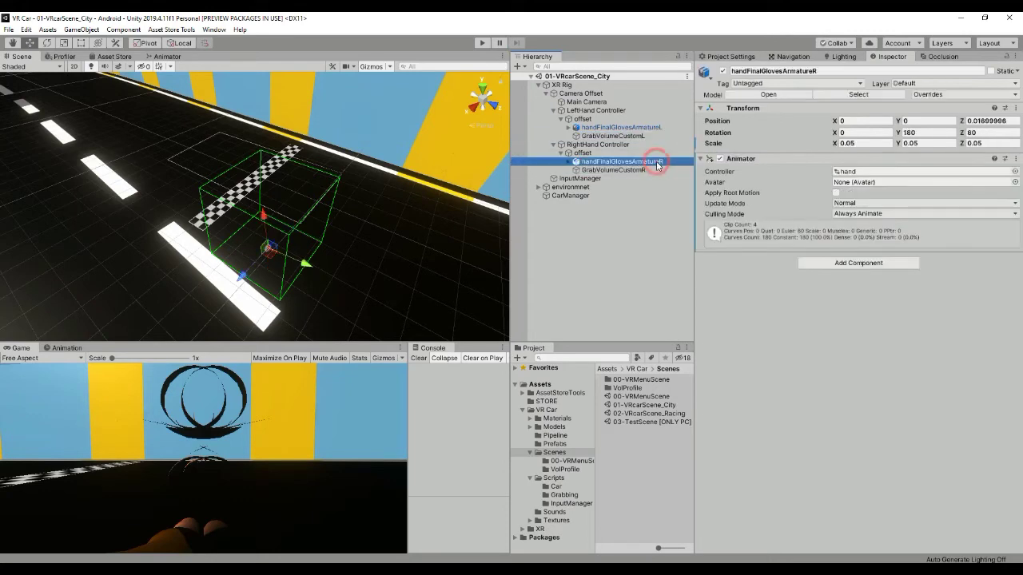
pyautogui.click(645, 136)
pyautogui.click(666, 162)
pyautogui.click(647, 136)
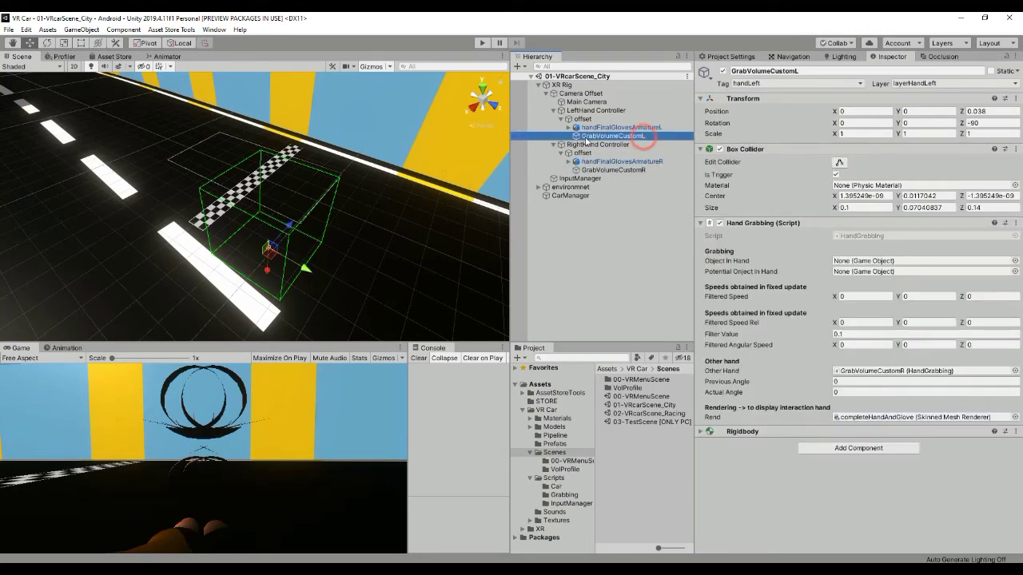
pyautogui.click(646, 171)
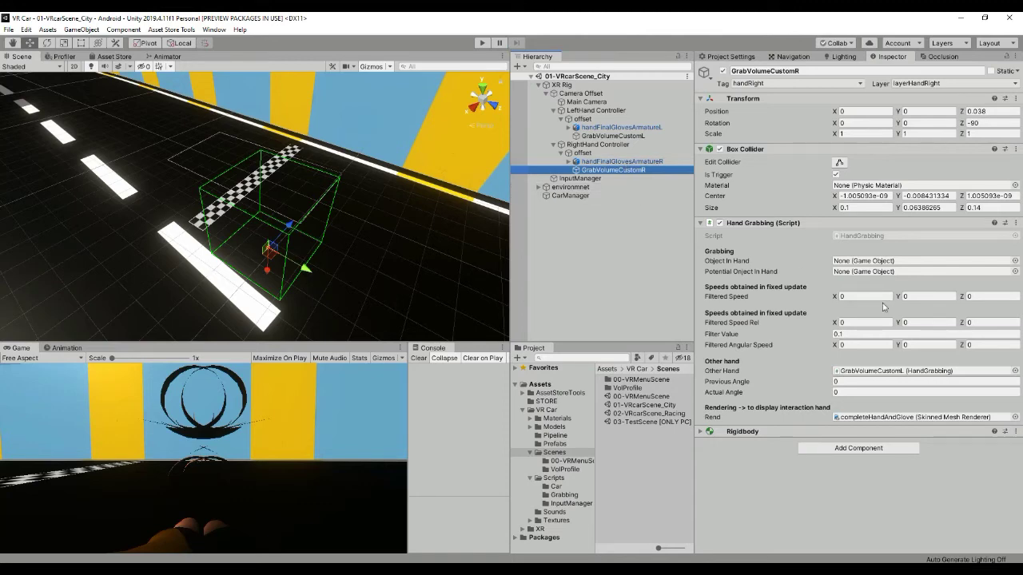
# Review the Input Manager script's controller, button, animator and collider fields on InputManager, and return to GrabVolumeCustomR.
pyautogui.click(568, 178)
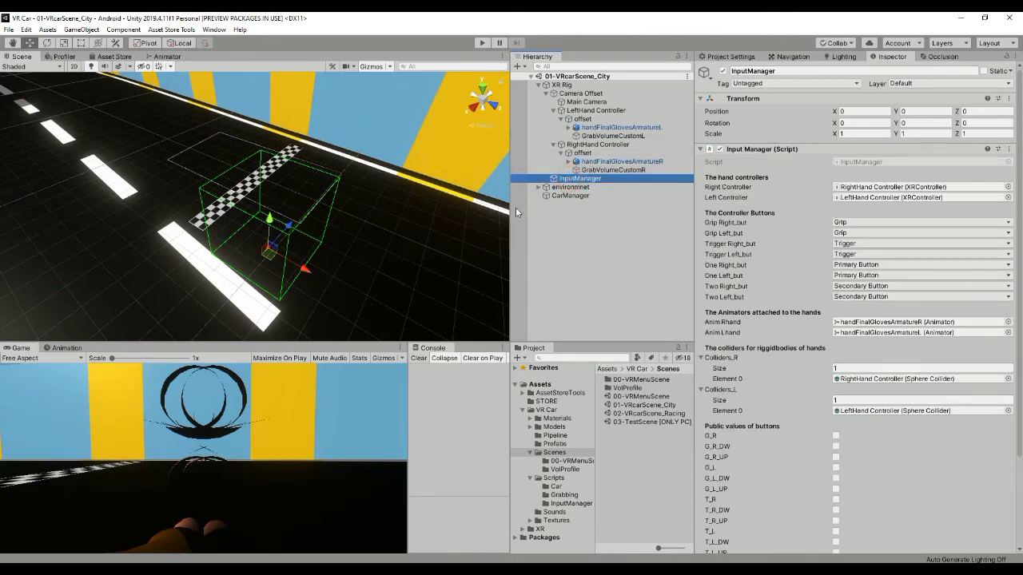
pyautogui.scroll(-3, 907, 346)
pyautogui.scroll(3, 775, 269)
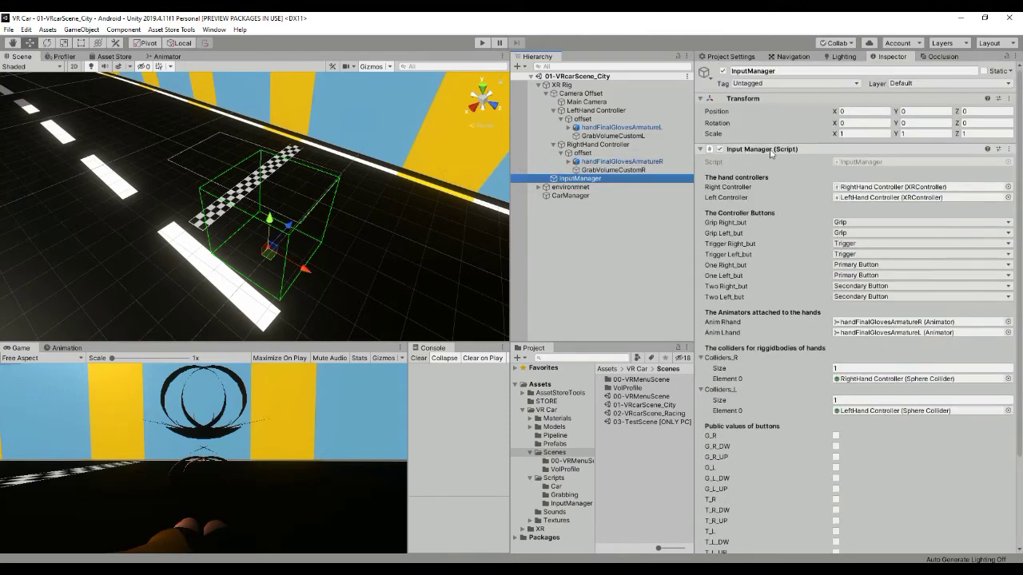
pyautogui.scroll(-3, 751, 519)
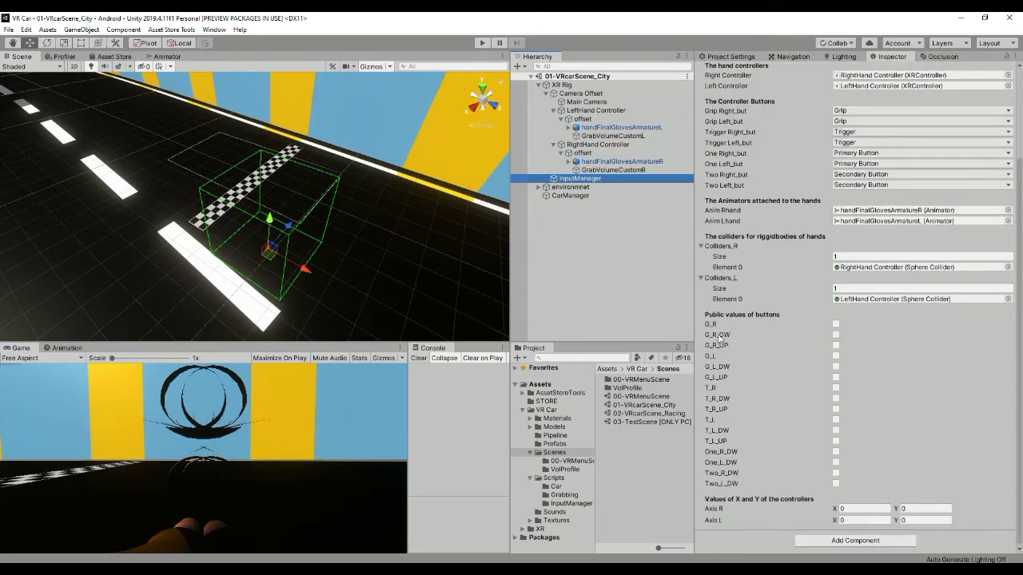
pyautogui.click(603, 170)
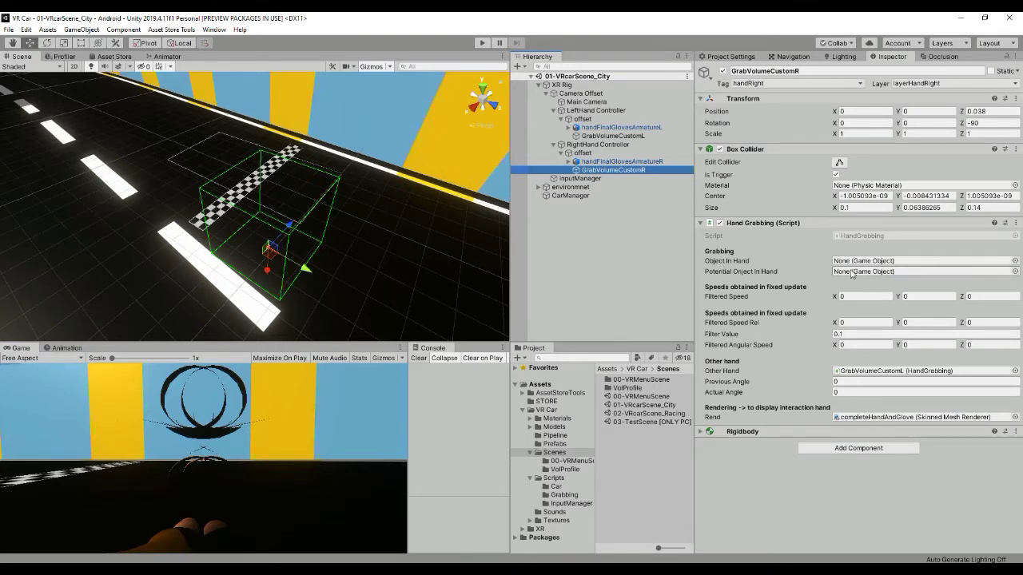
# Open the 00-VRMenuScene scene and run it in Play mode.
pyautogui.doubleClick(645, 397)
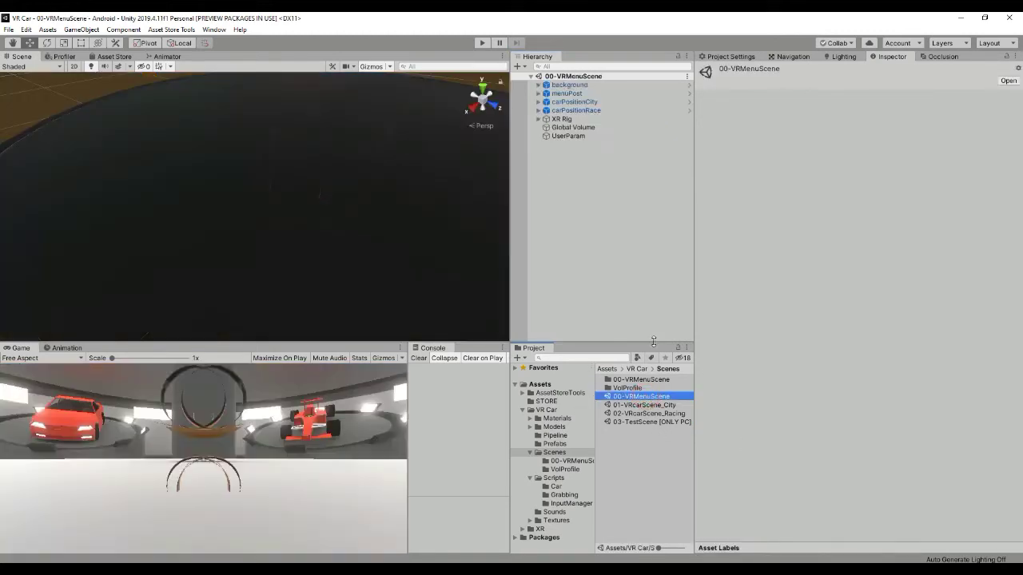
pyautogui.click(482, 42)
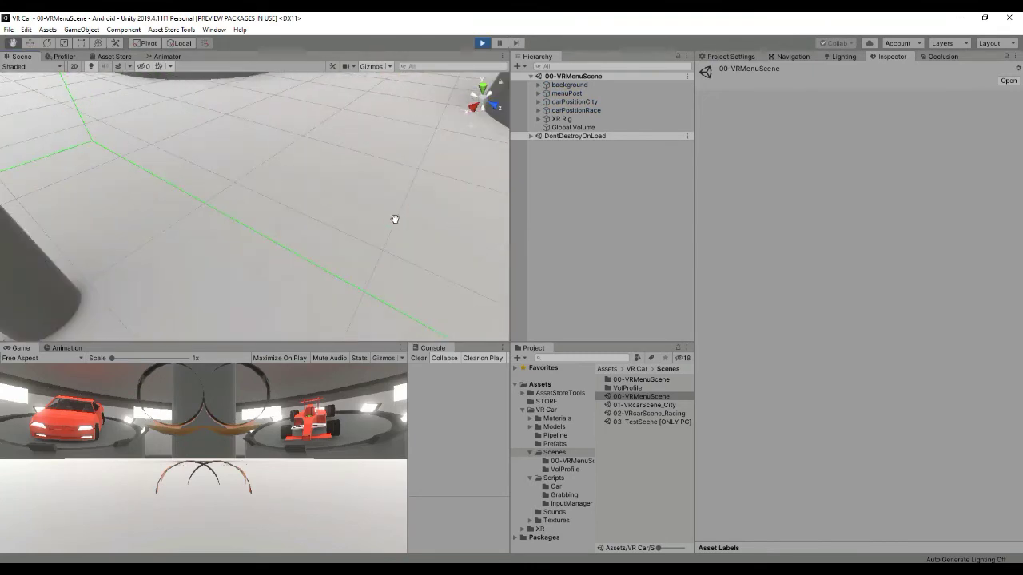
# Find RightHand Controller by searching the Hierarchy for "controller" and move it onto the menu post's screen, at about Y 1.219, Z 0.525.
pyautogui.click(595, 66)
pyautogui.write('controller')
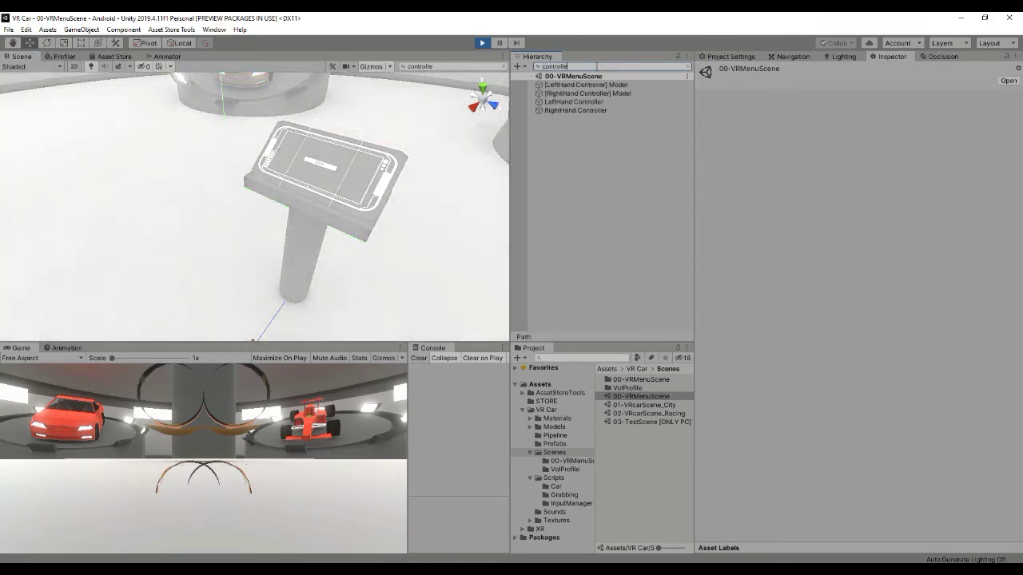
pyautogui.click(595, 112)
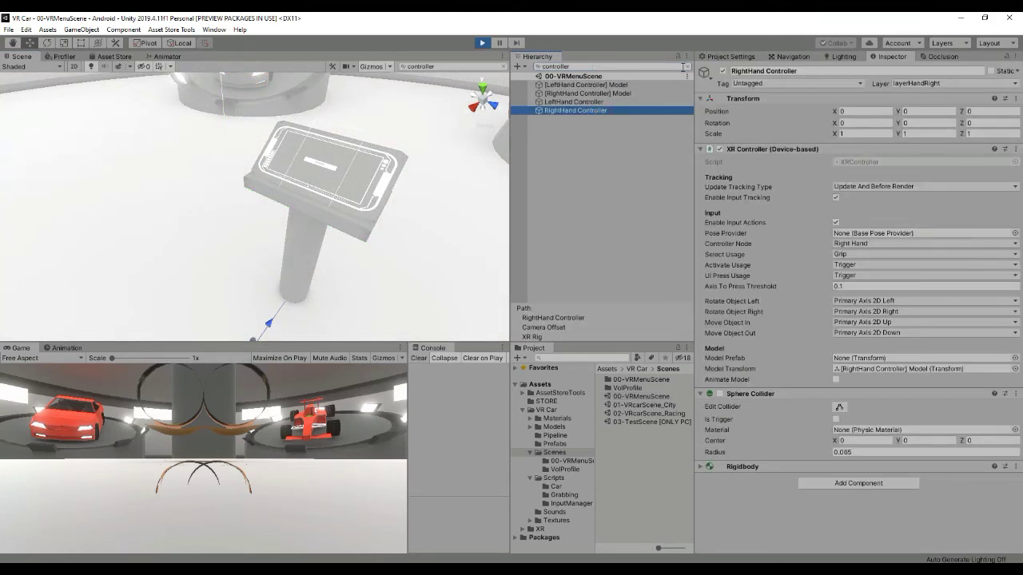
pyautogui.click(686, 67)
pyautogui.press('f')
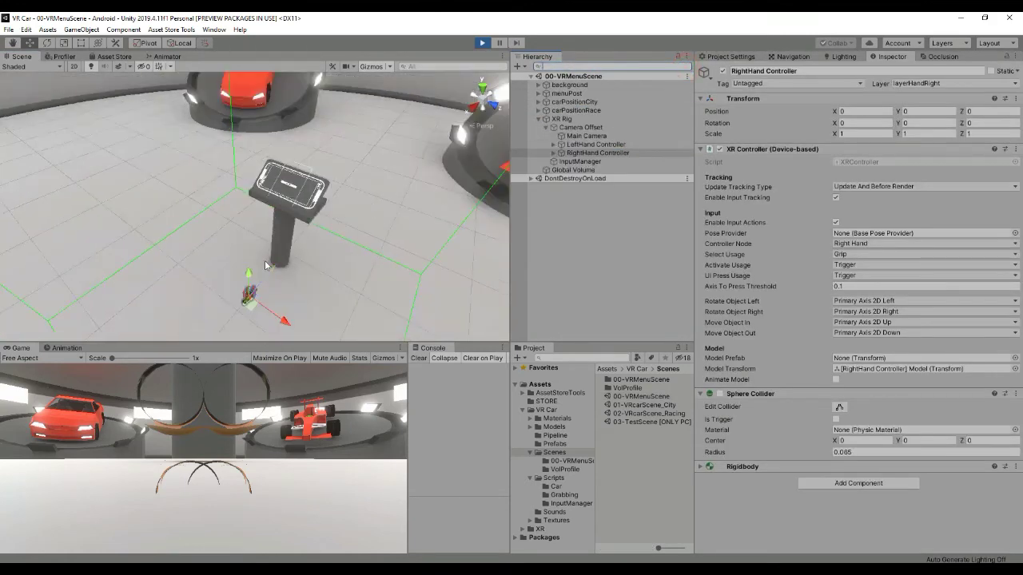
pyautogui.moveTo(246, 214); pyautogui.dragTo(314, 187)
pyautogui.scroll(5, 314, 187)
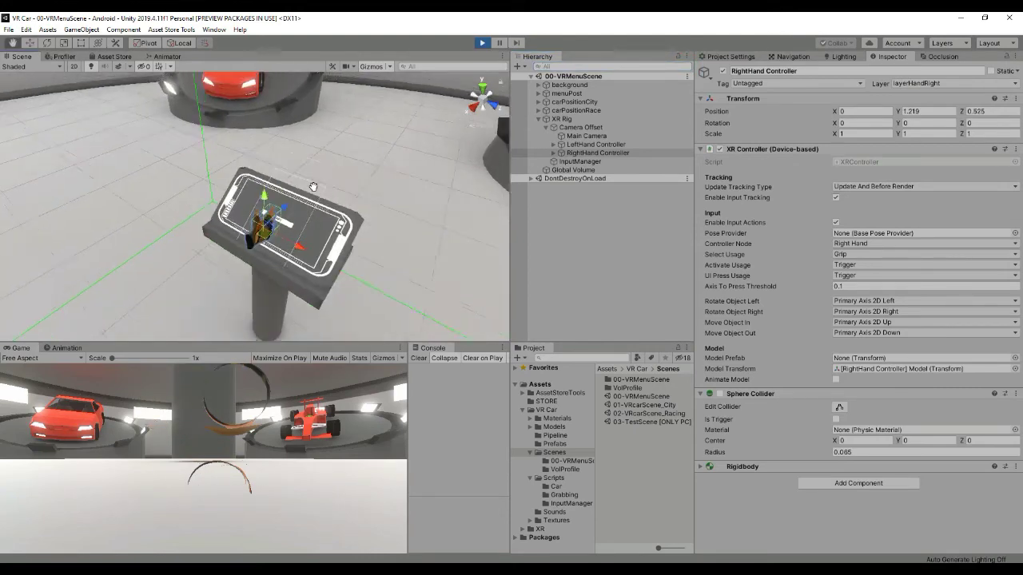
# Move RightHand Controller across the menu post's buttons to start, choose AUTO and CITY, and confirm the summary with ok.
pyautogui.scroll(5, 317, 184)
pyautogui.scroll(-5, 318, 186)
pyautogui.keyDown('alt'); pyautogui.moveTo(318, 186); pyautogui.dragTo(289, 234); pyautogui.keyUp('alt')
pyautogui.scroll(8, 289, 234)
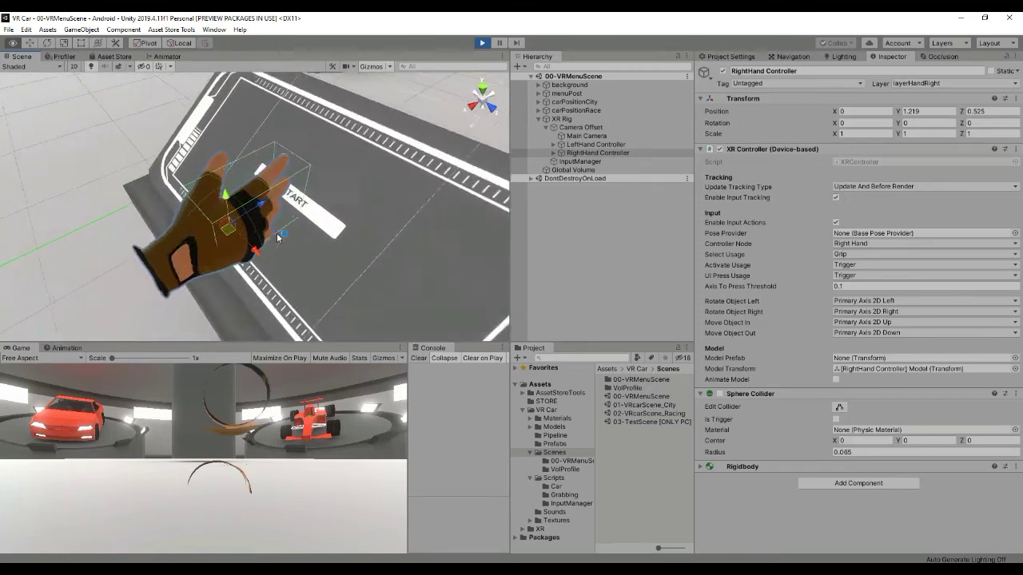
pyautogui.scroll(-5, 256, 201)
pyautogui.moveTo(254, 209); pyautogui.dragTo(190, 271)
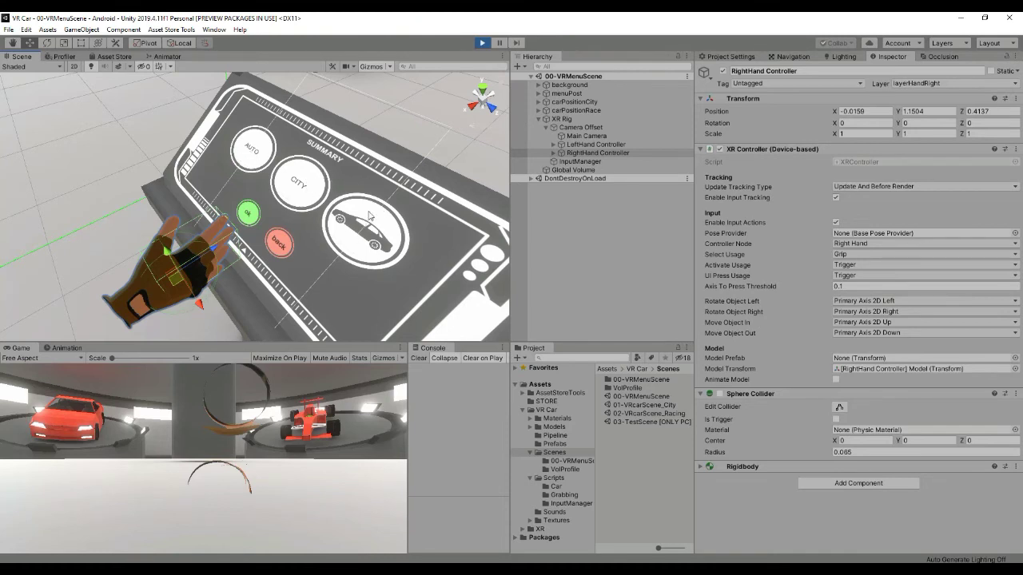
pyautogui.moveTo(206, 254); pyautogui.dragTo(211, 222)
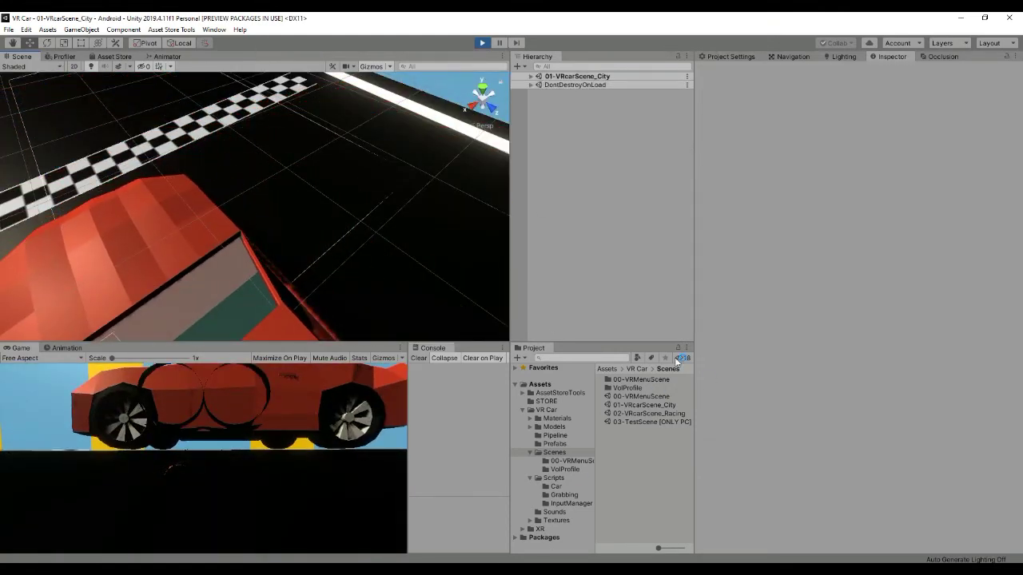
# Locate the right hand controller in 01-VRcarScene_City by searching the Hierarchy for "hand".
pyautogui.moveTo(427, 320); pyautogui.dragTo(502, 174, button='middle')
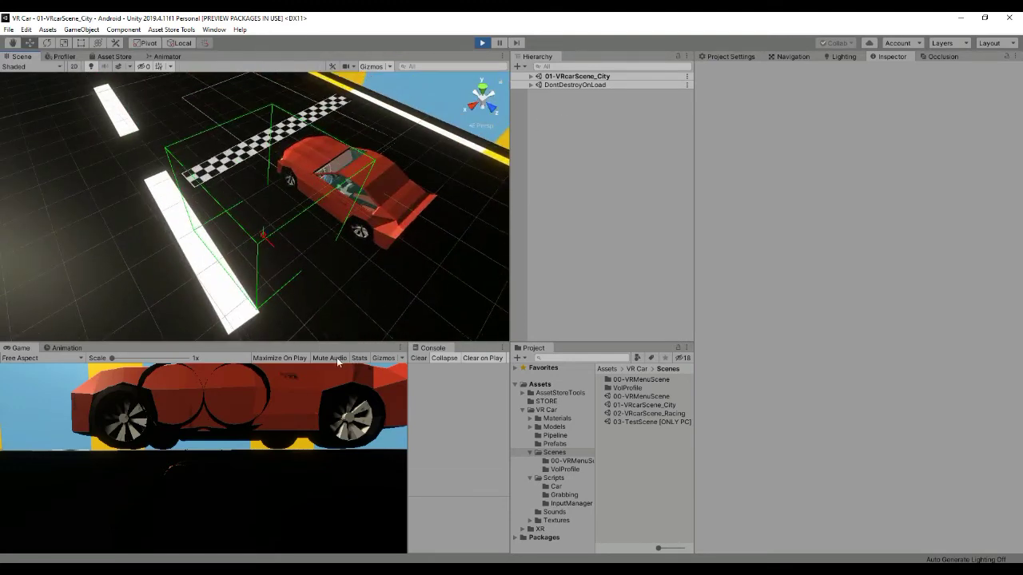
pyautogui.moveTo(354, 232)
pyautogui.mouseDown(button='middle')
pyautogui.moveTo(345, 229)
pyautogui.moveTo(356, 212)
pyautogui.mouseUp(button='middle')
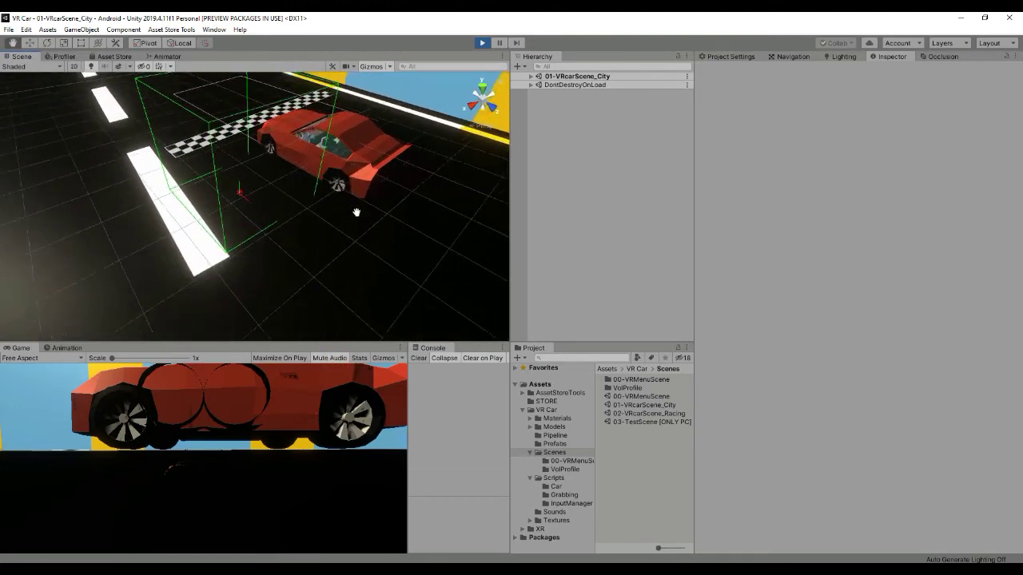
pyautogui.scroll(5, 357, 211)
pyautogui.scroll(5, 379, 238)
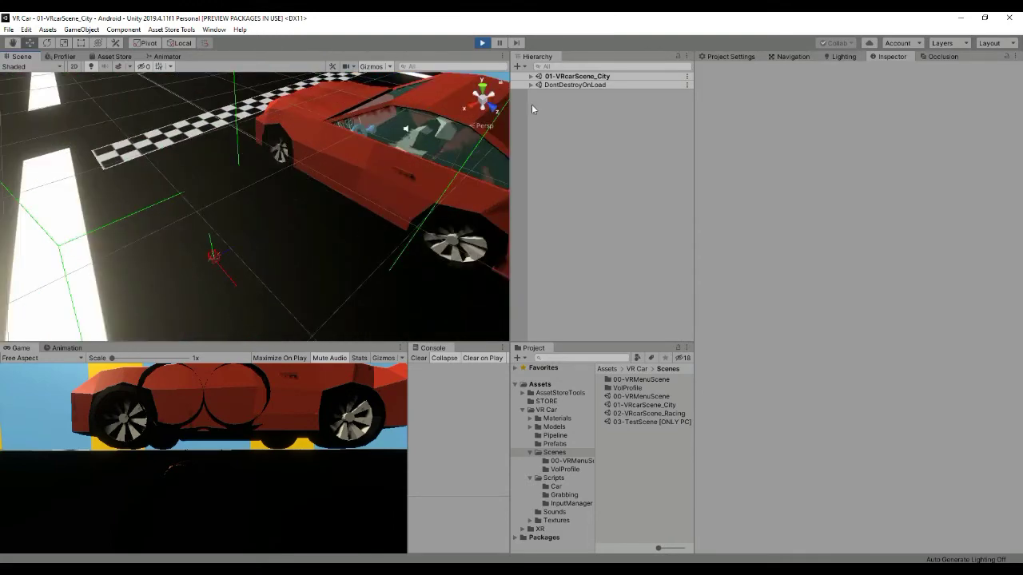
pyautogui.click(530, 76)
pyautogui.click(571, 66)
pyautogui.write('hand')
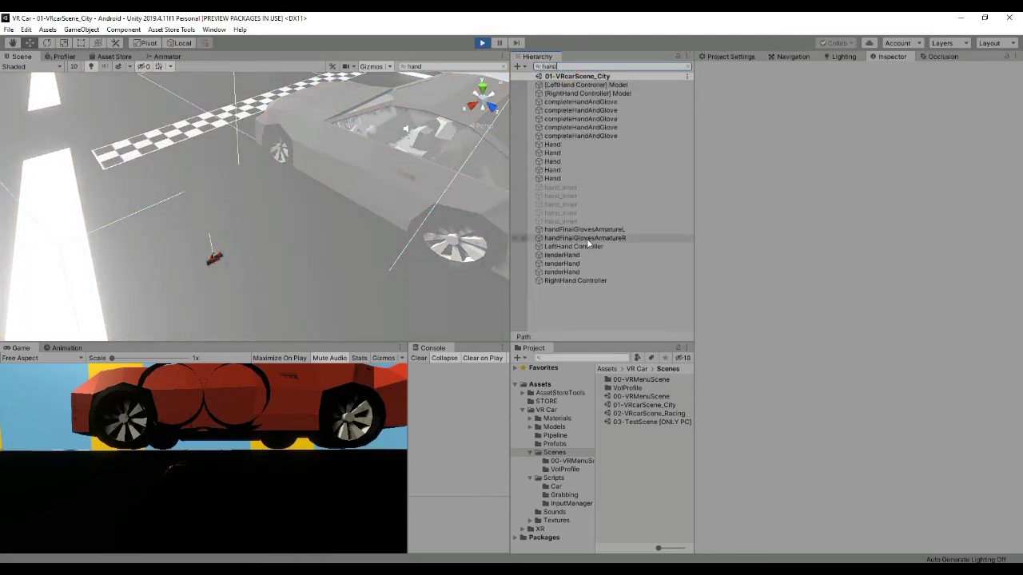
pyautogui.click(587, 238)
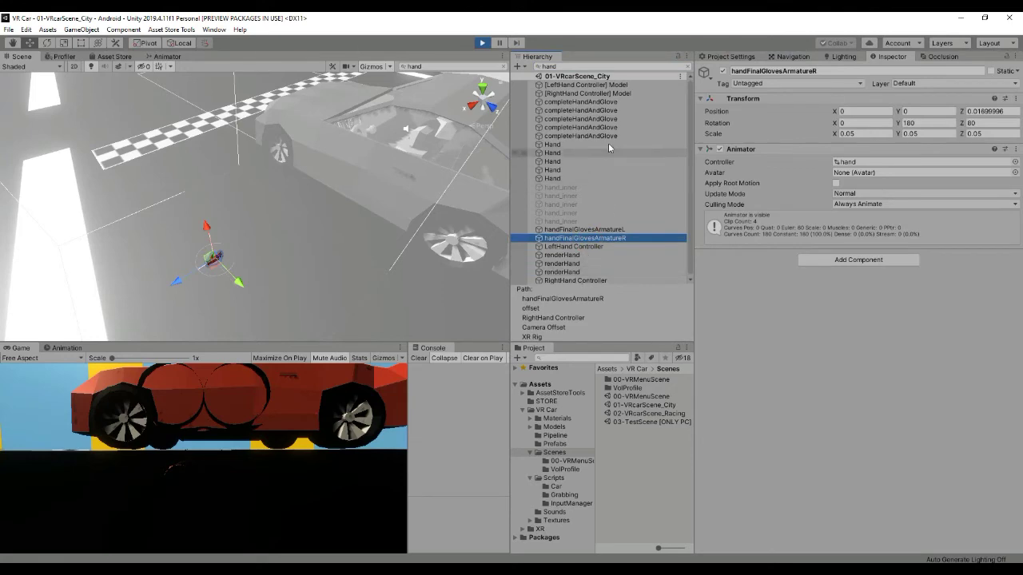
pyautogui.click(607, 94)
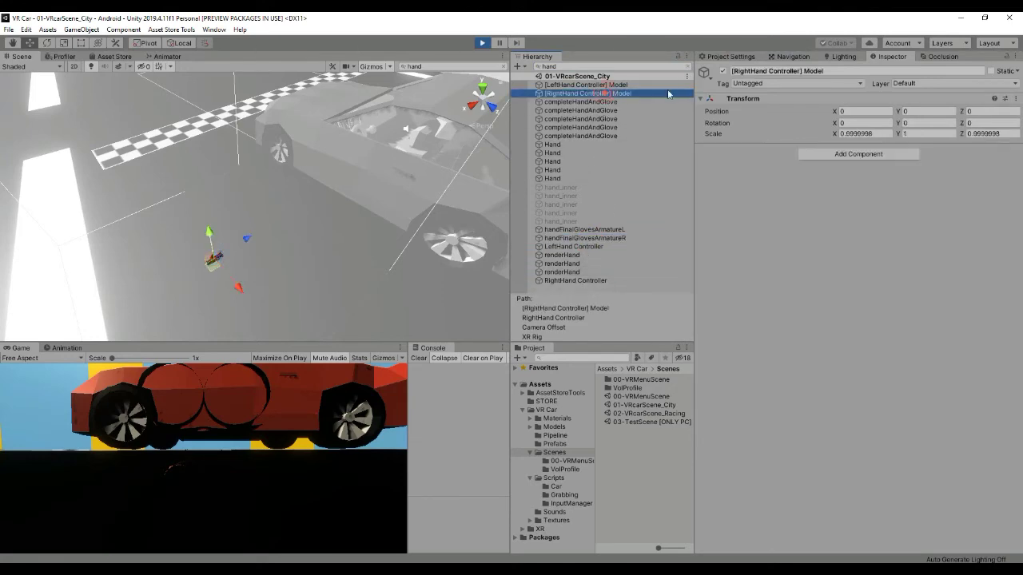
pyautogui.click(691, 68)
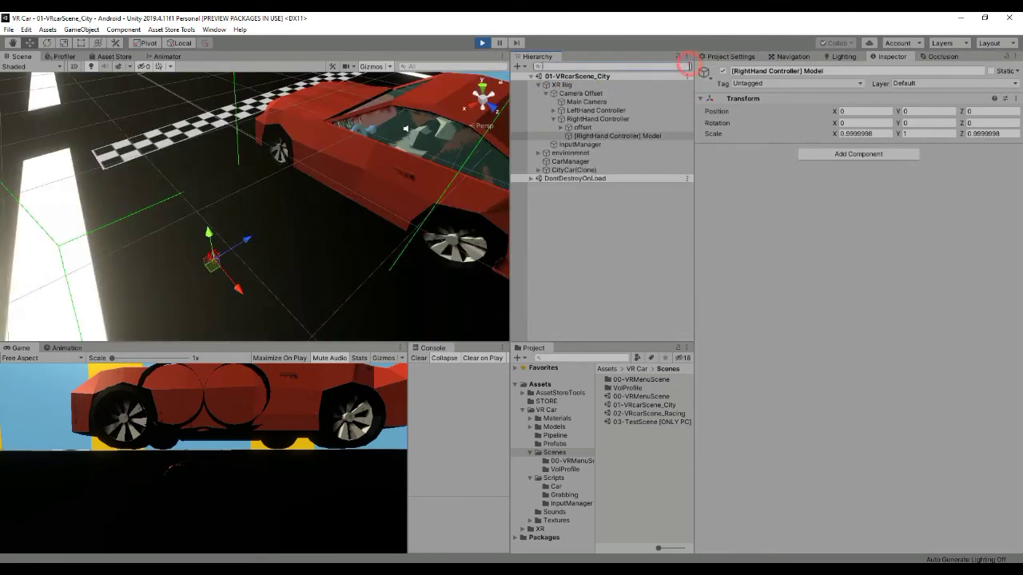
# Move RightHand Controller into the city car onto the steering wheel's left side, at about X 0.18, Y 0.994, Z 2.255.
pyautogui.click(598, 119)
pyautogui.moveTo(246, 244); pyautogui.dragTo(394, 169)
pyautogui.press('f')
pyautogui.press('w')
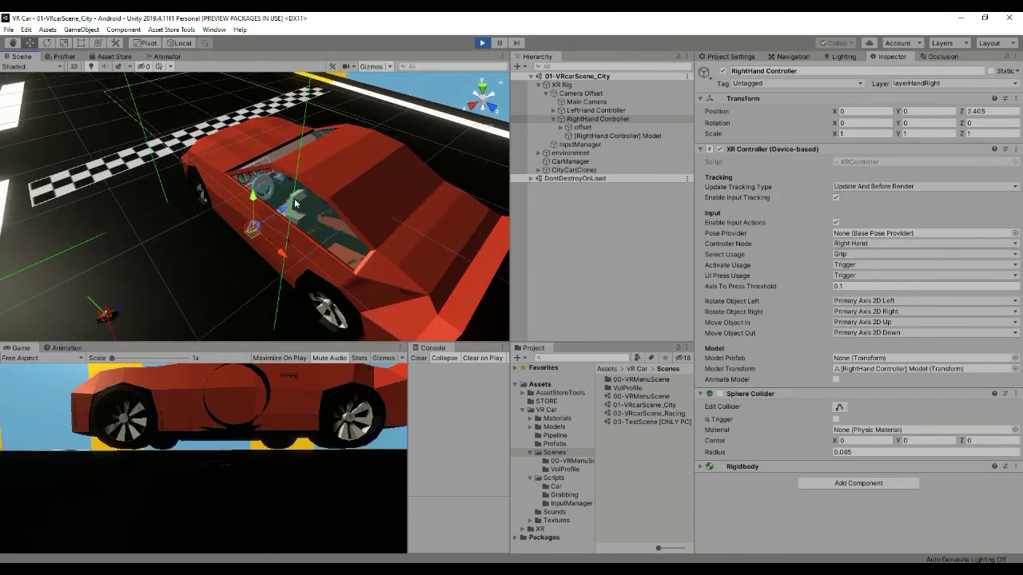
pyautogui.moveTo(257, 202); pyautogui.dragTo(283, 182)
pyautogui.scroll(6, 282, 181)
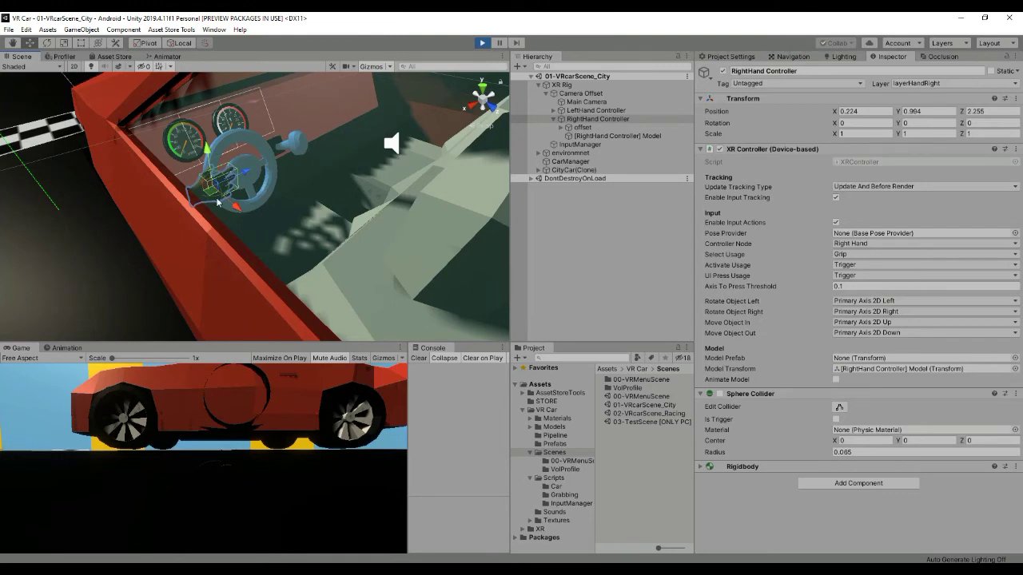
pyautogui.moveTo(233, 206); pyautogui.dragTo(221, 197)
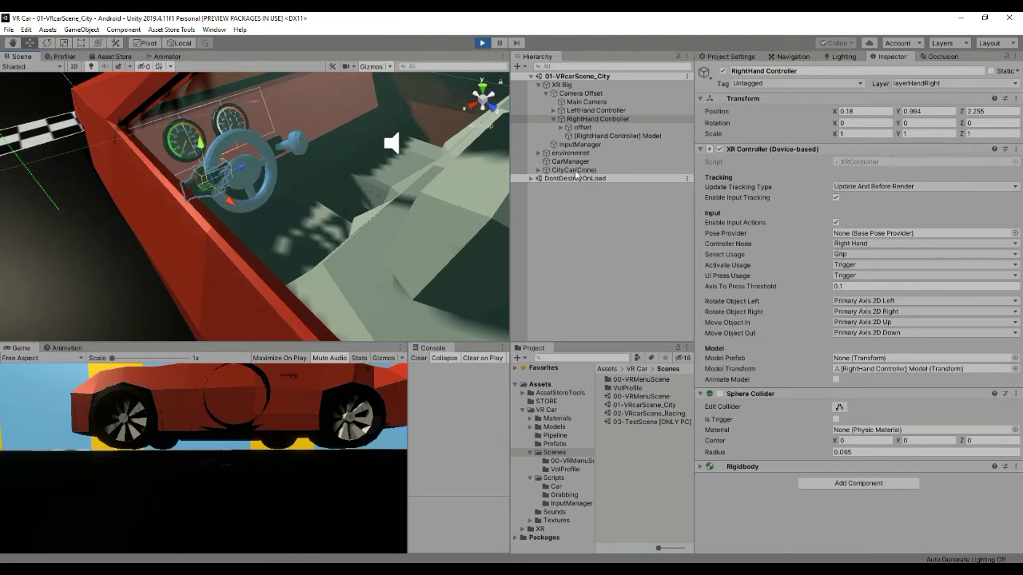
# Inspect GrabVolumeCustomR's Hand Grabbing script and trace its Potential Object In Hand to the grabbing object under LEFTgrab.
pyautogui.click(563, 128)
pyautogui.click(612, 145)
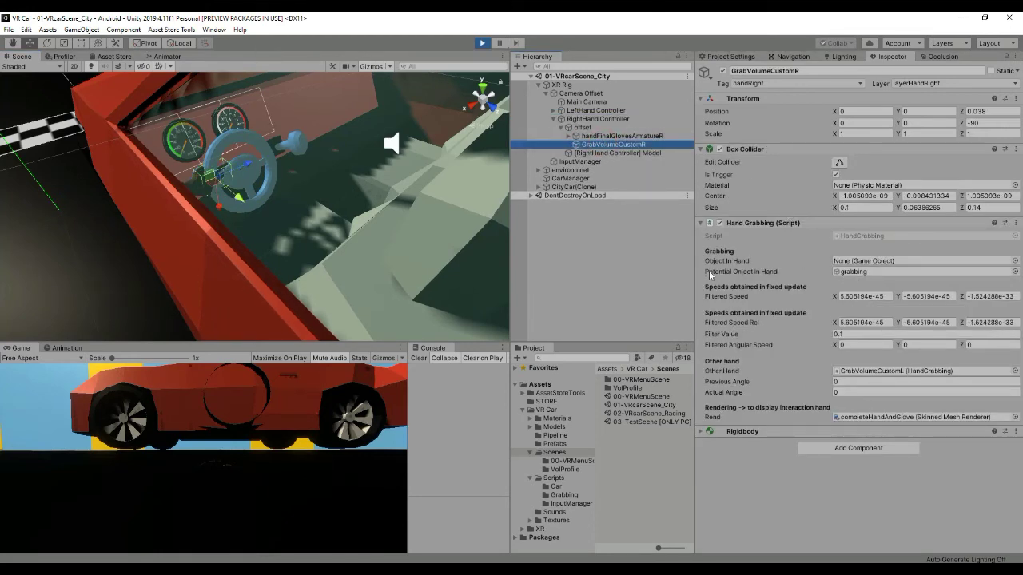
pyautogui.click(872, 272)
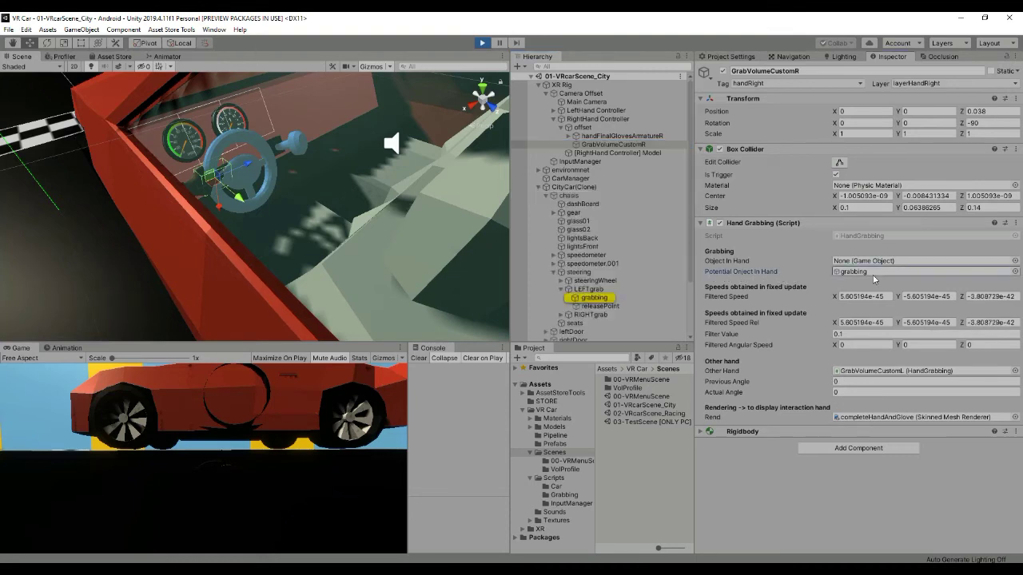
pyautogui.click(594, 297)
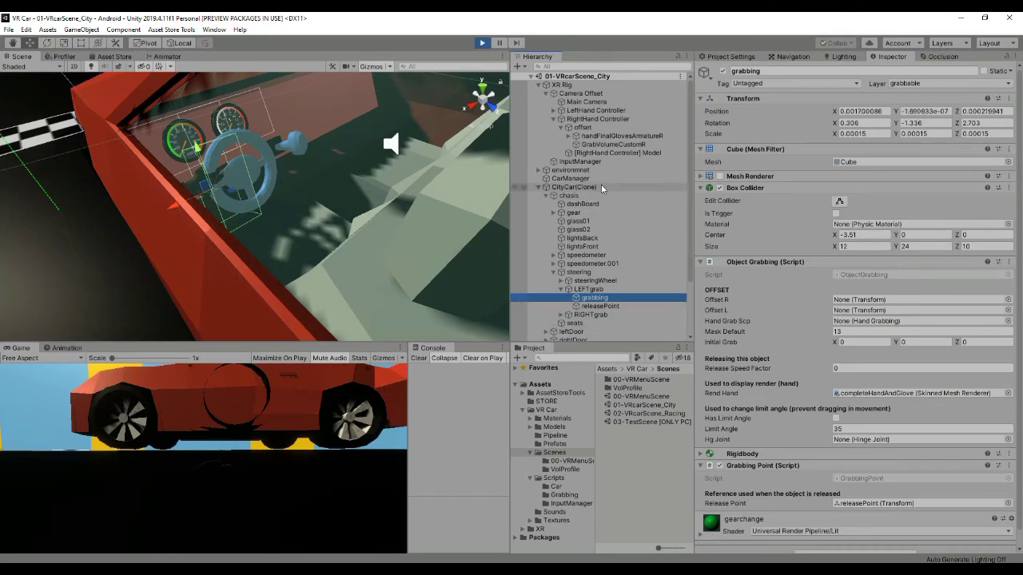
# Simulate a right grip press by enabling G_R_DW in InputManager's public button values.
pyautogui.click(580, 161)
pyautogui.scroll(-3, 773, 410)
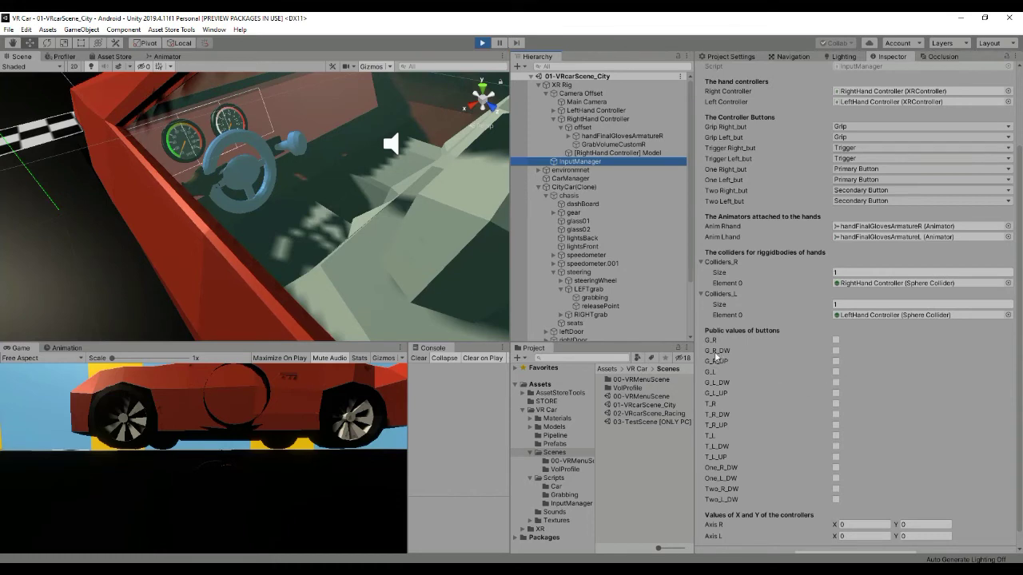
pyautogui.click(833, 352)
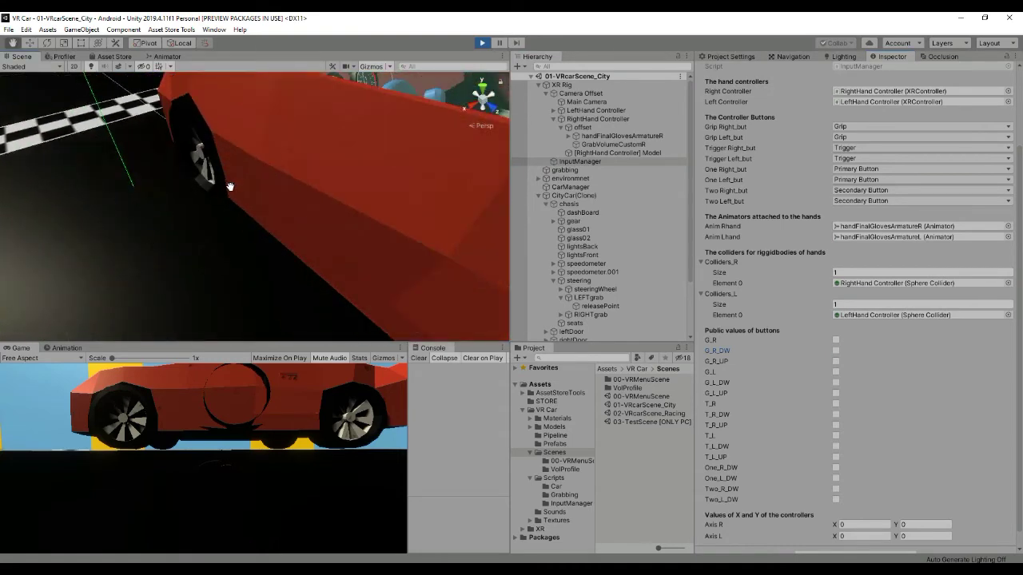
# Examine the completeHandAndGlove hand rendered on the steering wheel and its Skinned Mesh Renderer.
pyautogui.keyDown('alt'); pyautogui.moveTo(228, 192); pyautogui.dragTo(241, 220); pyautogui.keyUp('alt')
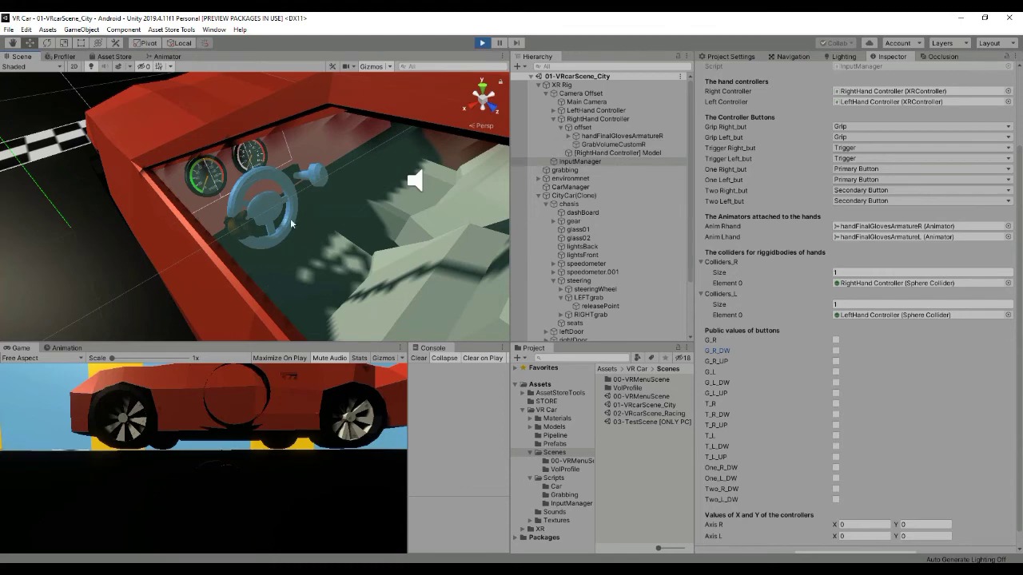
pyautogui.click(236, 227)
pyautogui.click(235, 227)
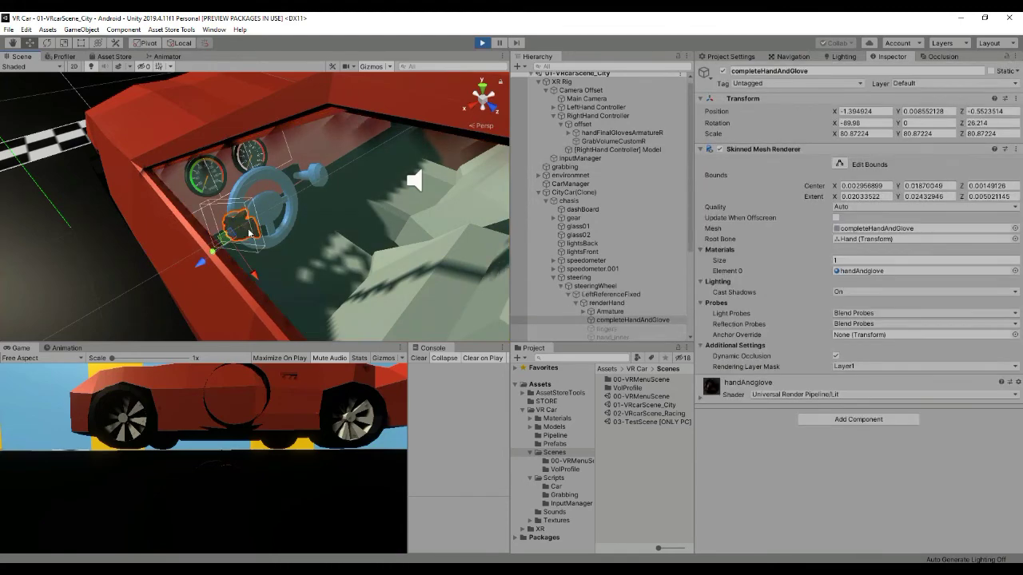
pyautogui.click(628, 319)
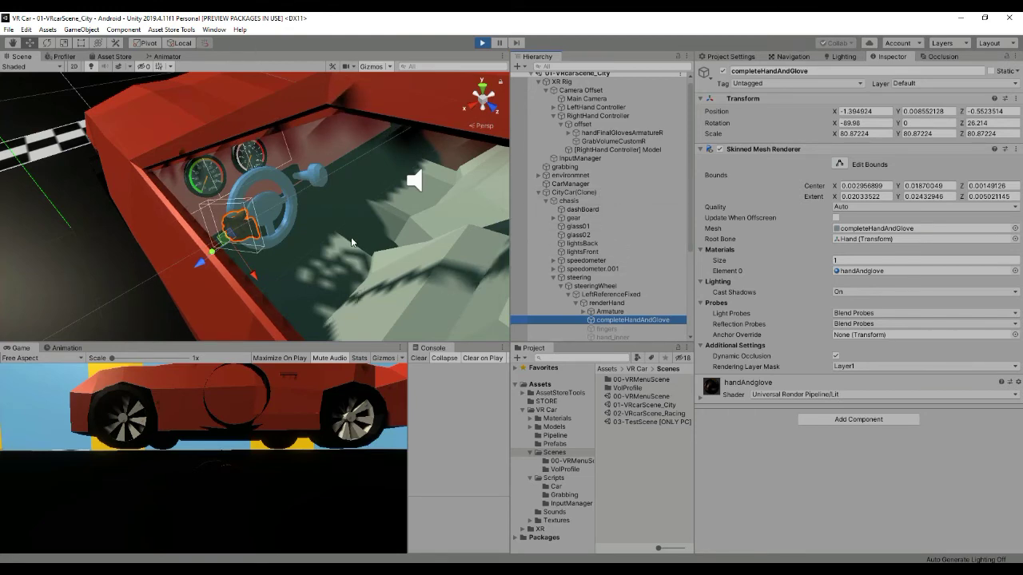
# Move RightHand Controller down to about Y 0.803 and back up to Y 0.917 to test steering, and stop Play mode.
pyautogui.click(598, 116)
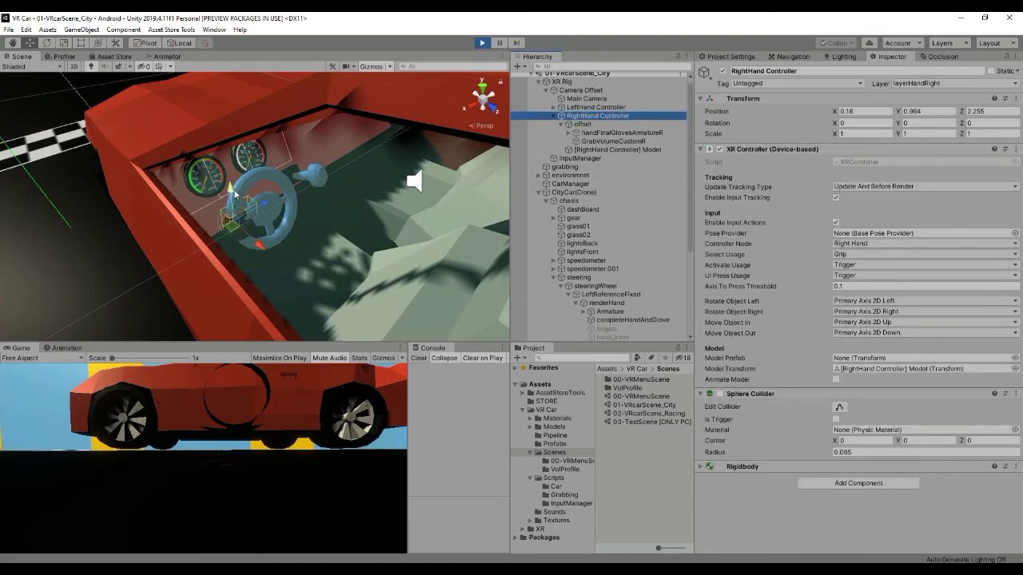
pyautogui.moveTo(234, 186)
pyautogui.mouseDown()
pyautogui.moveTo(237, 219)
pyautogui.moveTo(228, 185)
pyautogui.mouseUp()
pyautogui.moveTo(158, 246)
pyautogui.keyDown('alt'); pyautogui.mouseDown()
pyautogui.moveTo(196, 224)
pyautogui.moveTo(262, 240)
pyautogui.moveTo(164, 237)
pyautogui.mouseUp(); pyautogui.keyUp('alt')
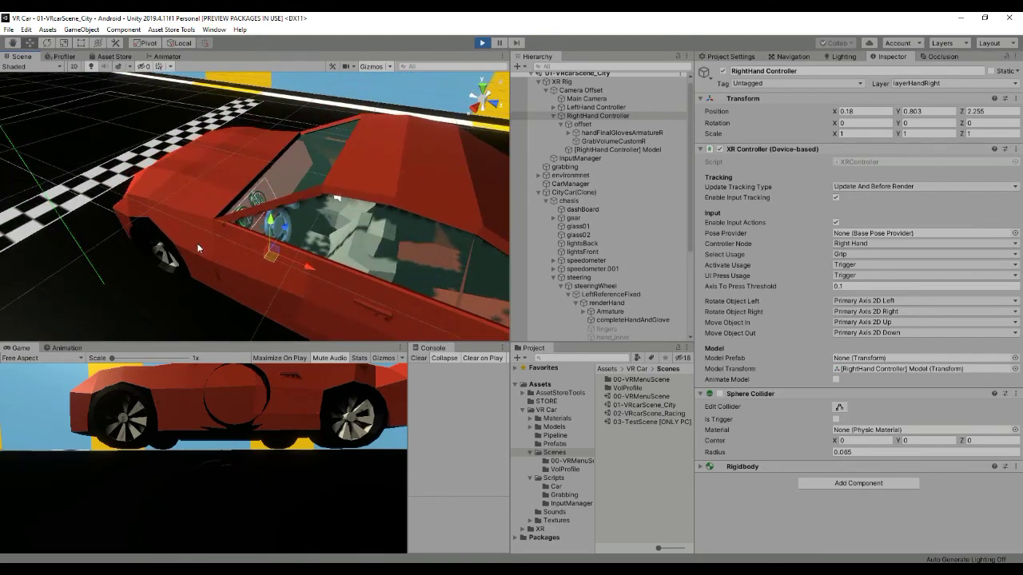
pyautogui.moveTo(271, 228)
pyautogui.mouseDown()
pyautogui.moveTo(270, 144)
pyautogui.moveTo(285, 275)
pyautogui.moveTo(268, 192)
pyautogui.moveTo(281, 248)
pyautogui.moveTo(279, 180)
pyautogui.moveTo(282, 213)
pyautogui.mouseUp()
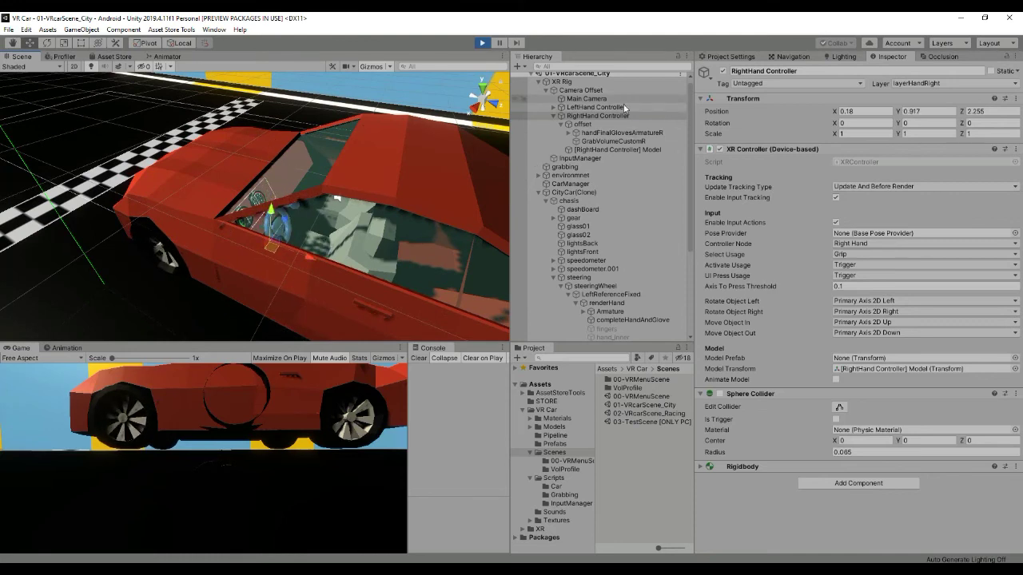
pyautogui.scroll(1, 615, 132)
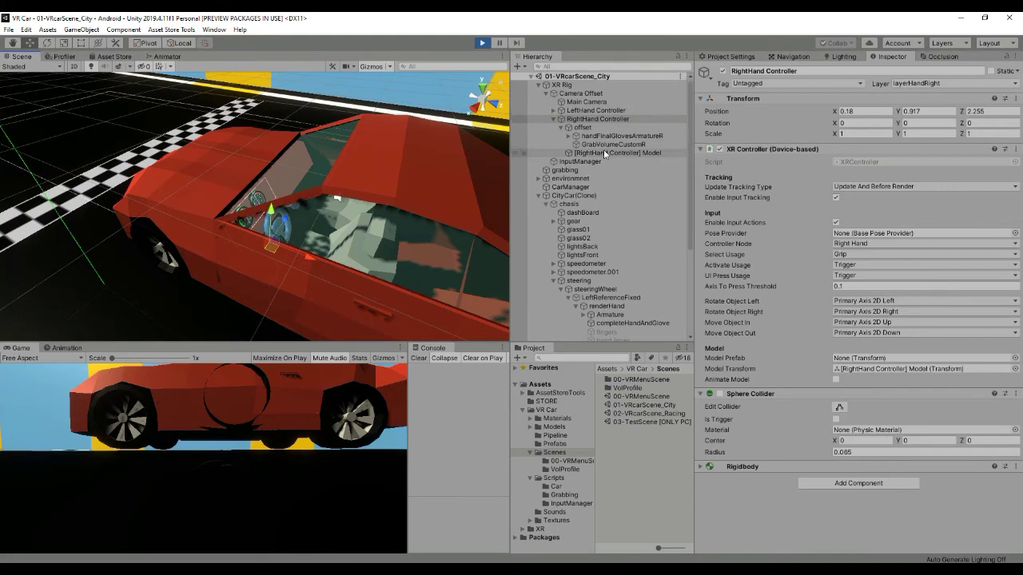
pyautogui.hotkey('ctrl', 'p')
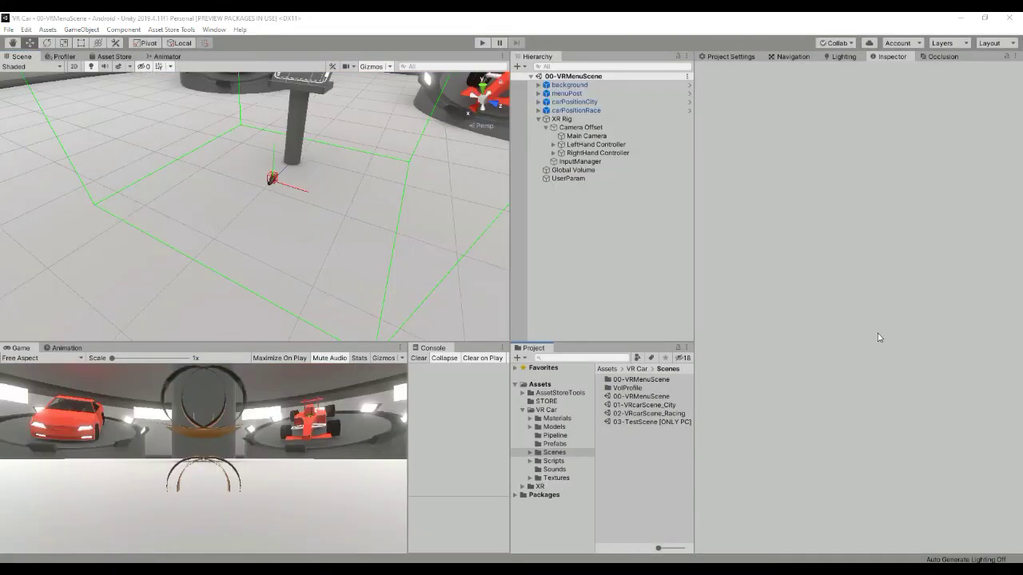
# Open the Package Manager and review the Oculus XR Plugin, Test Framework and Universal RP packages used in the project.
pyautogui.click(10, 30)
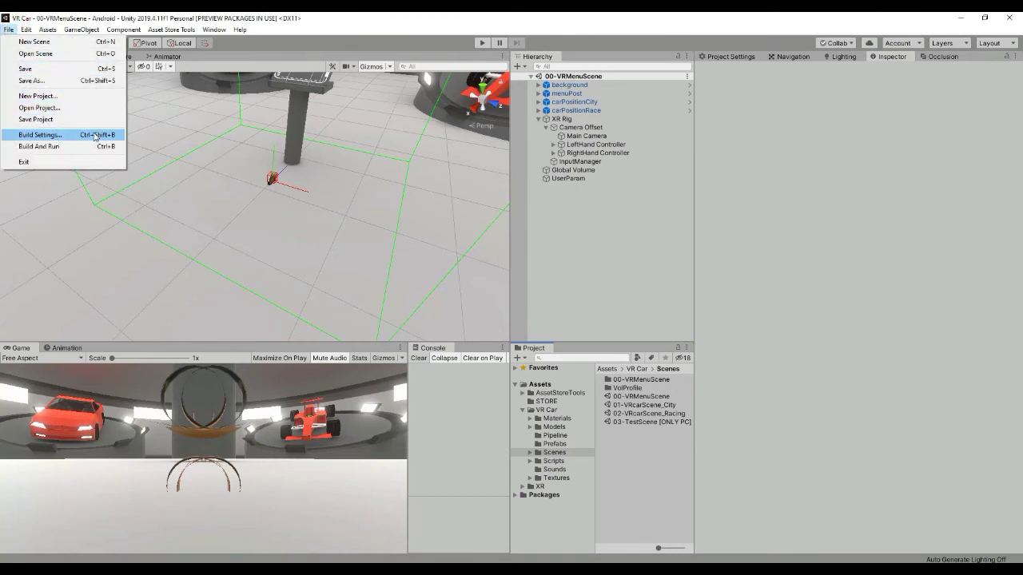
pyautogui.moveTo(214, 29)
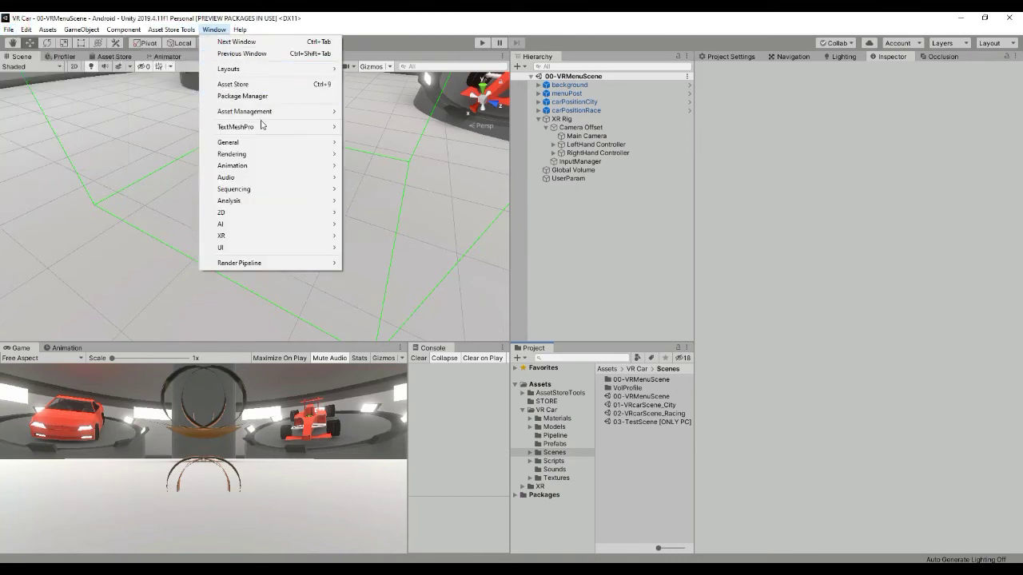
pyautogui.click(259, 96)
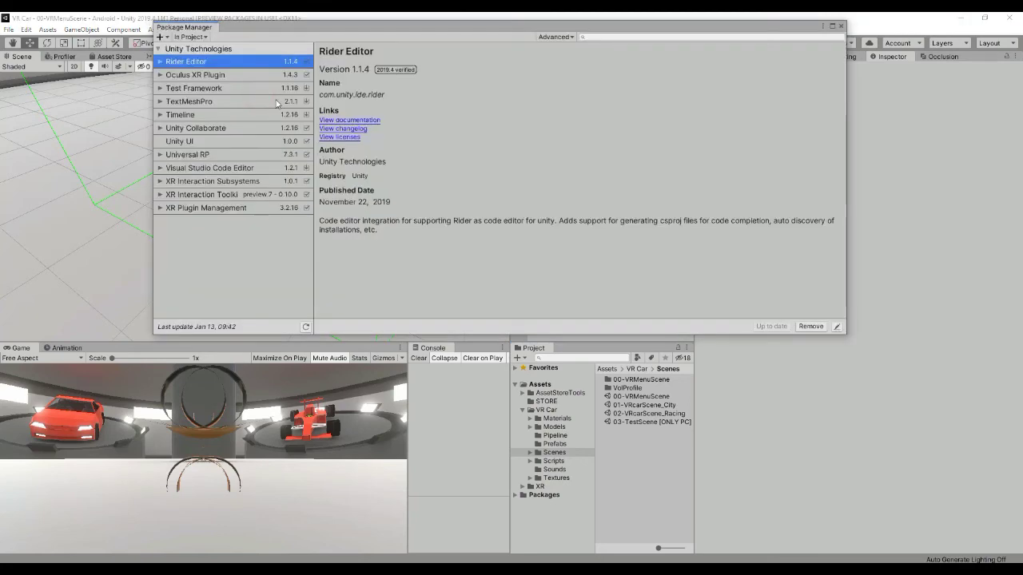
pyautogui.moveTo(341, 28); pyautogui.dragTo(372, 87)
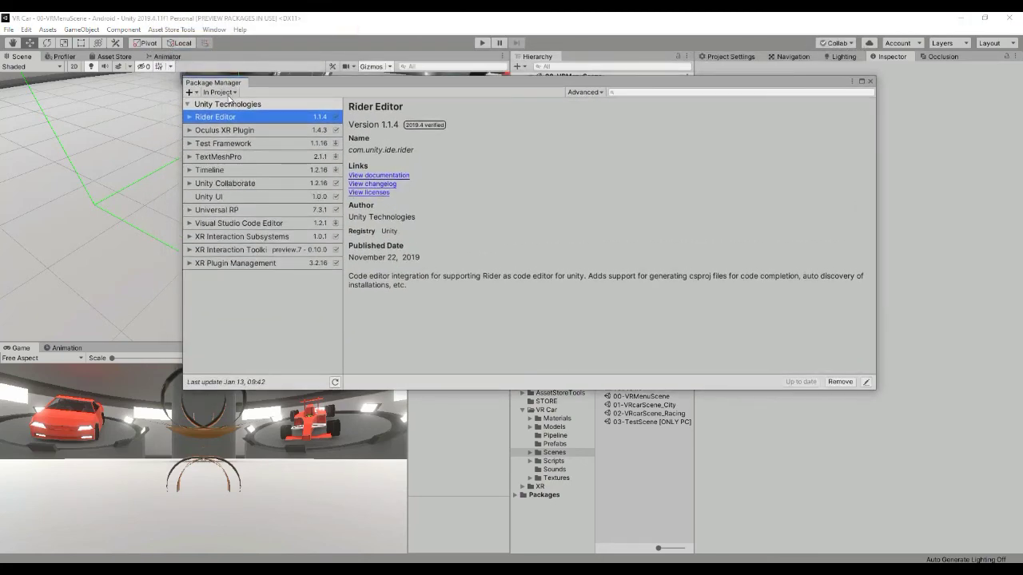
pyautogui.click(237, 132)
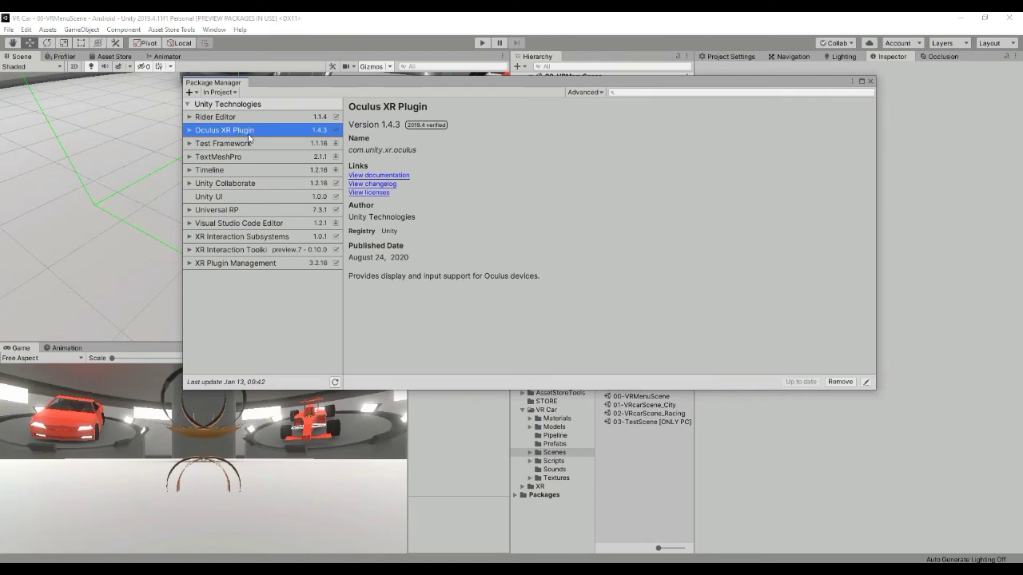
pyautogui.click(248, 144)
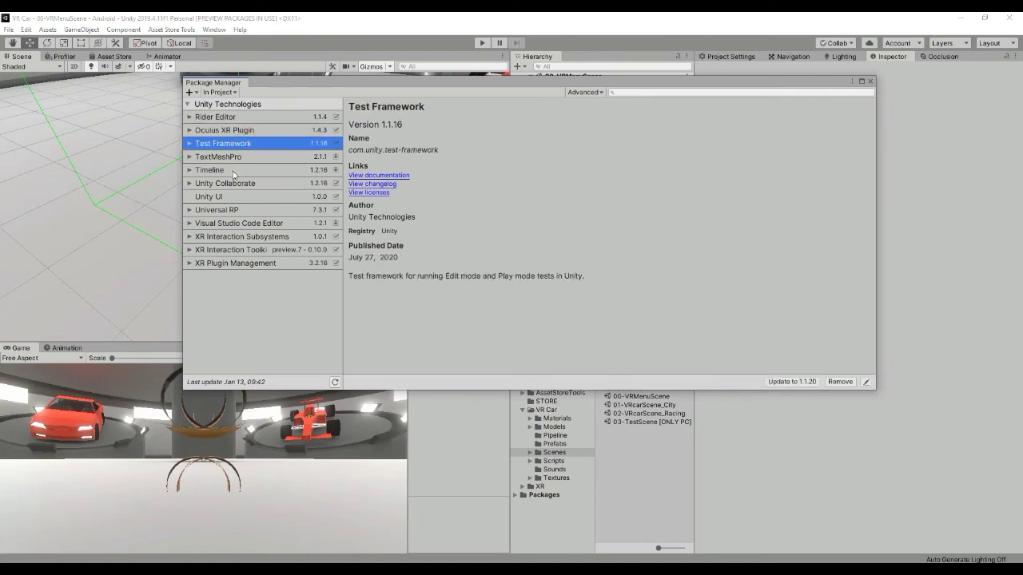
pyautogui.click(231, 206)
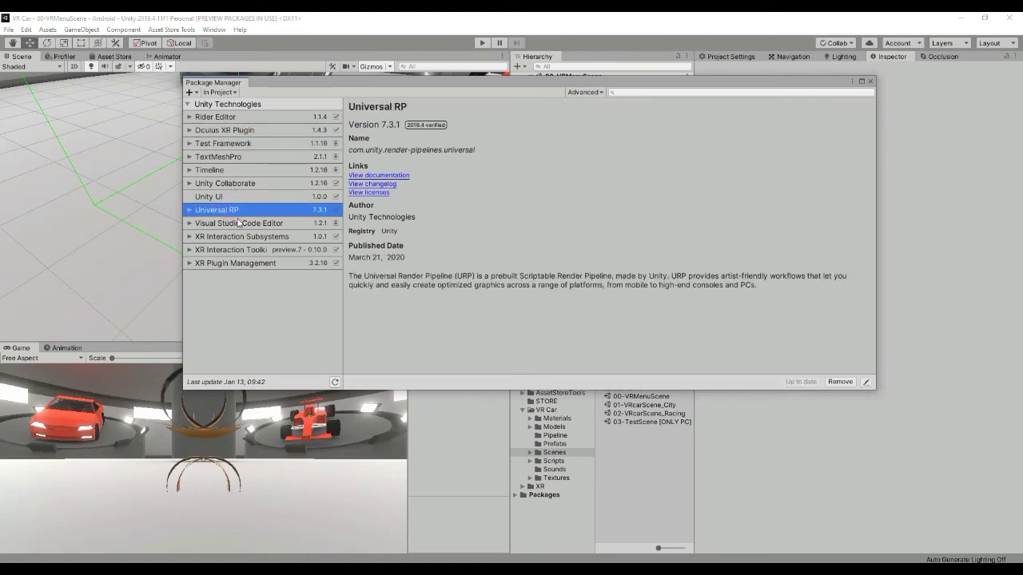
# Review the details of the XR Interaction Subsystems, XR Interaction Toolkit and XR Plugin Management packages.
pyautogui.click(249, 237)
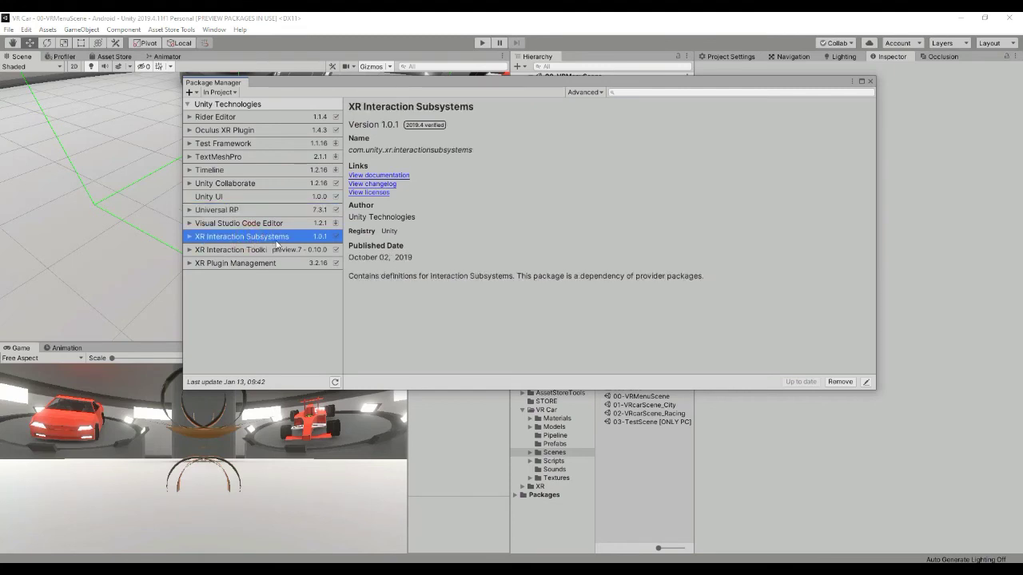
pyautogui.click(269, 255)
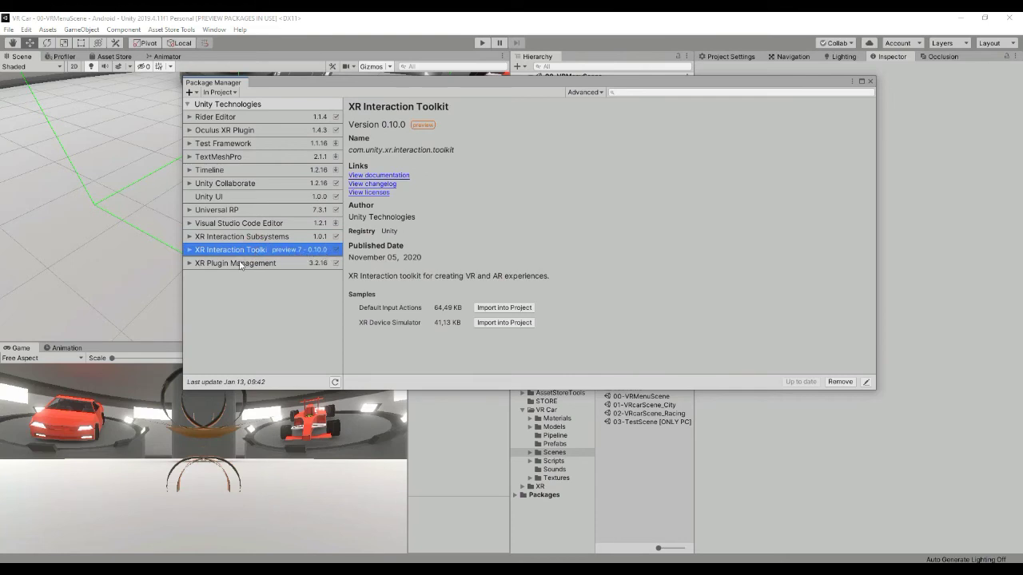
pyautogui.click(255, 263)
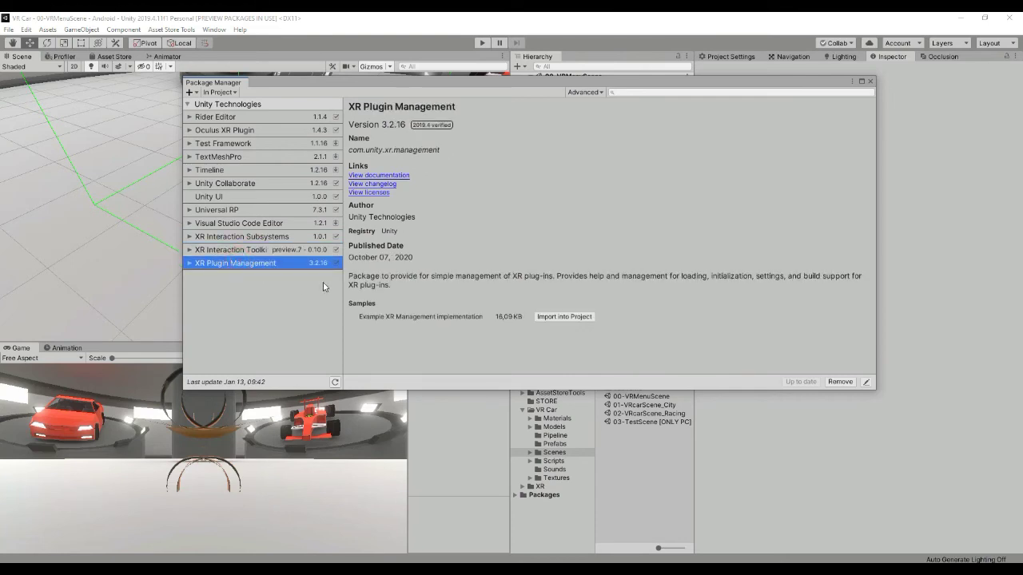
pyautogui.click(264, 236)
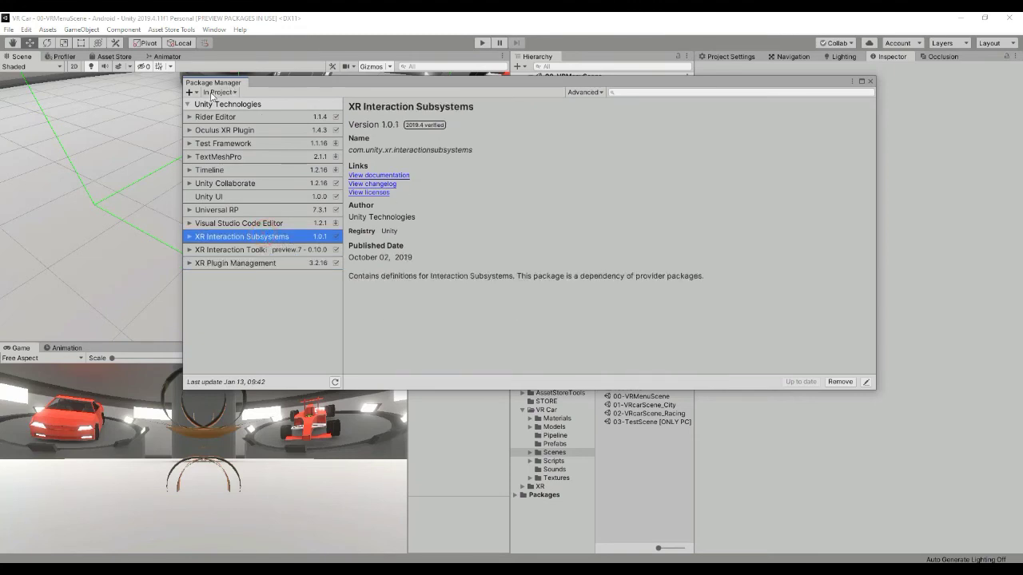
# Check the Package Manager's advanced option for showing preview packages, and close the Package Manager.
pyautogui.click(601, 93)
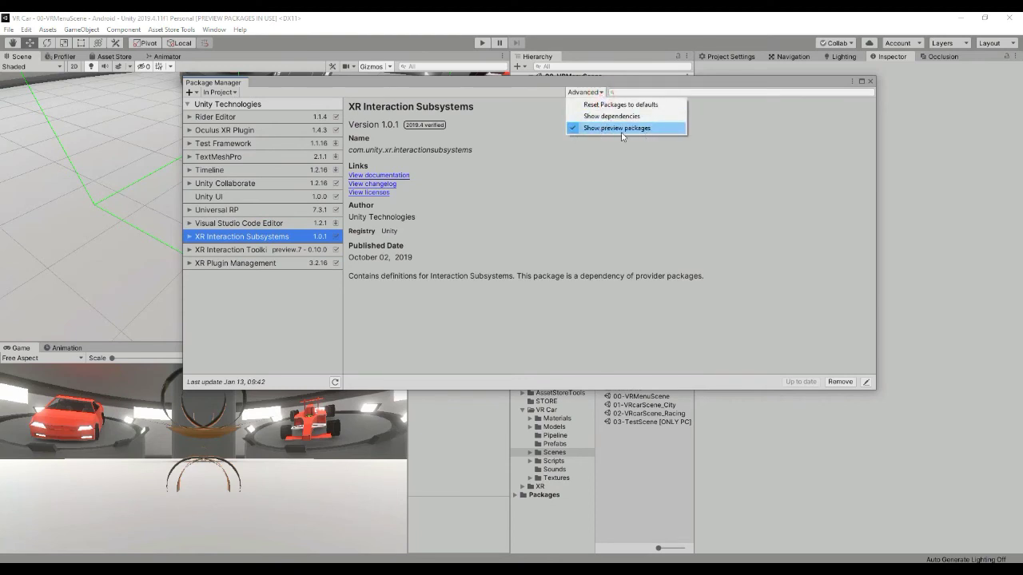
pyautogui.click(626, 175)
pyautogui.click(869, 80)
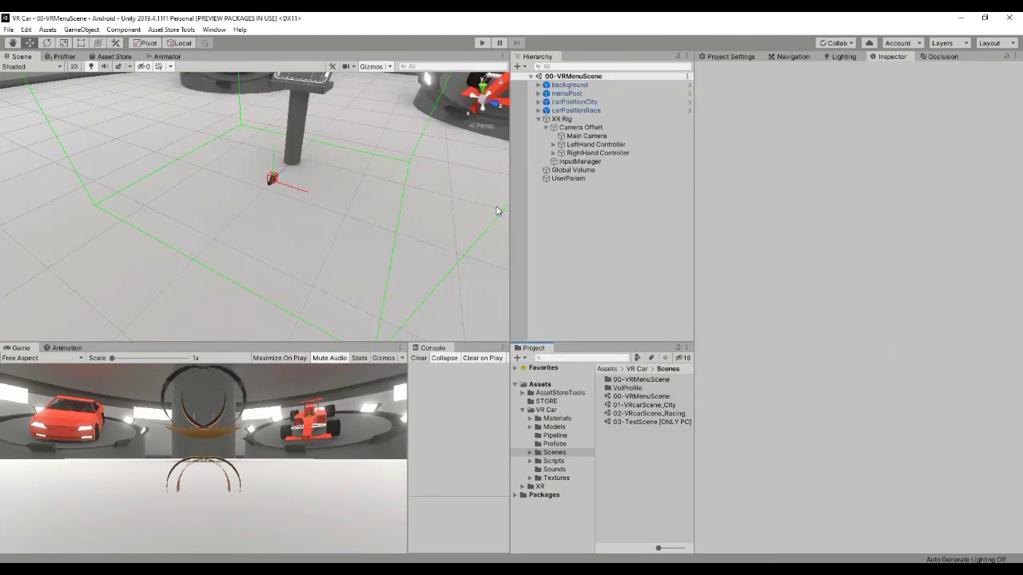
# In the project settings, locate the Graphics render pipeline asset and review the XR Plug-in Management and Oculus settings.
pyautogui.click(741, 57)
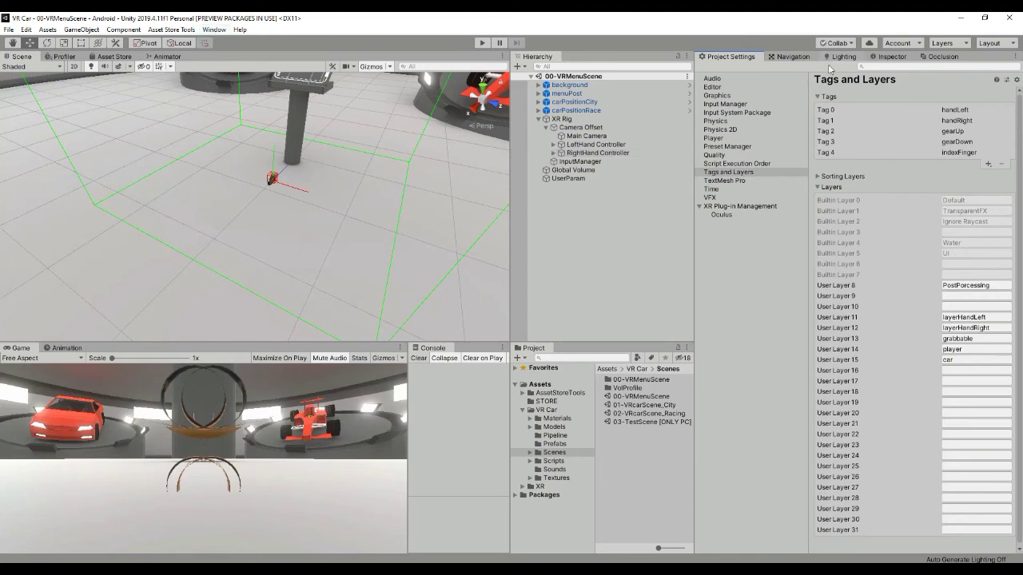
pyautogui.click(724, 96)
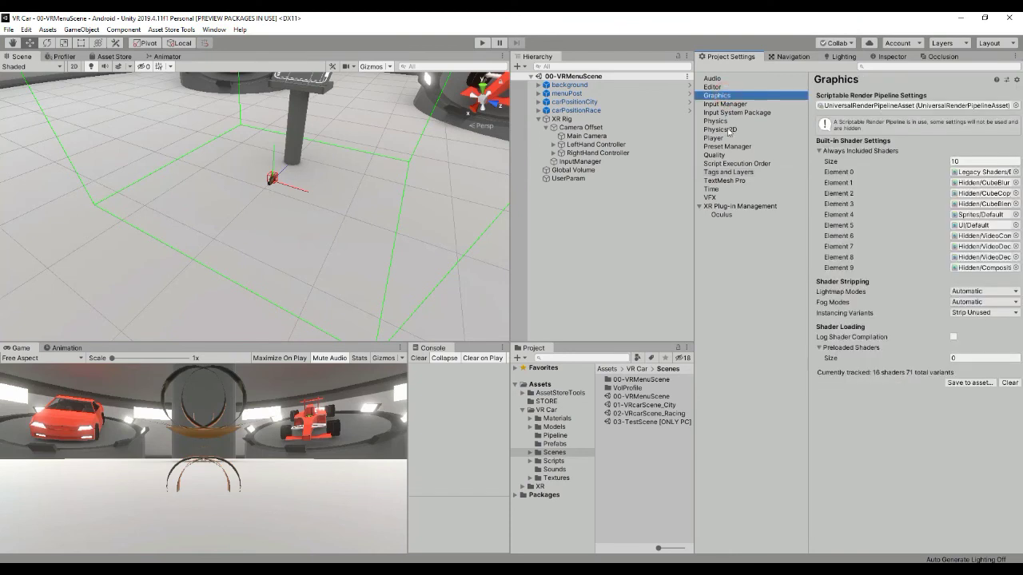
pyautogui.click(911, 105)
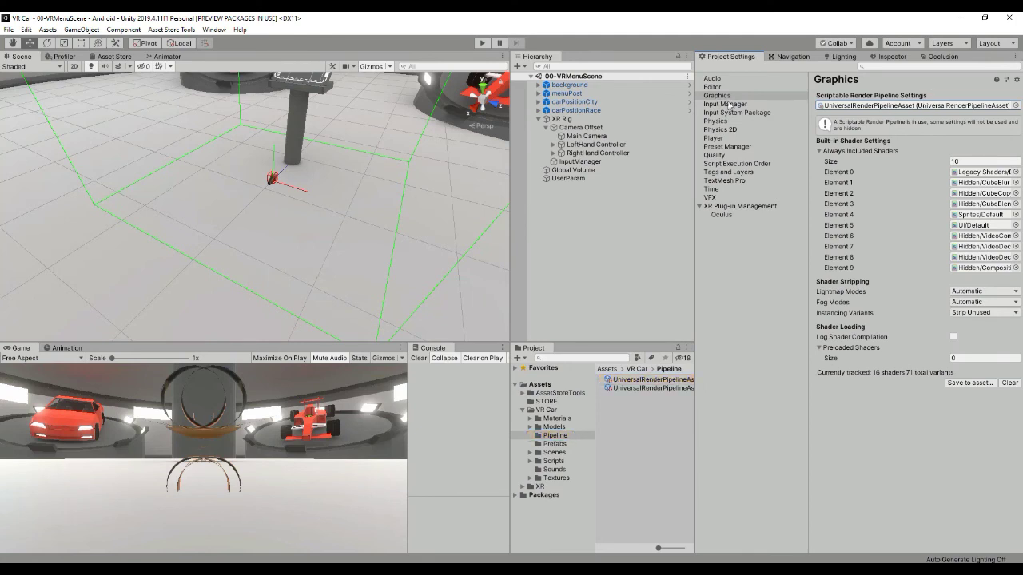
pyautogui.click(723, 206)
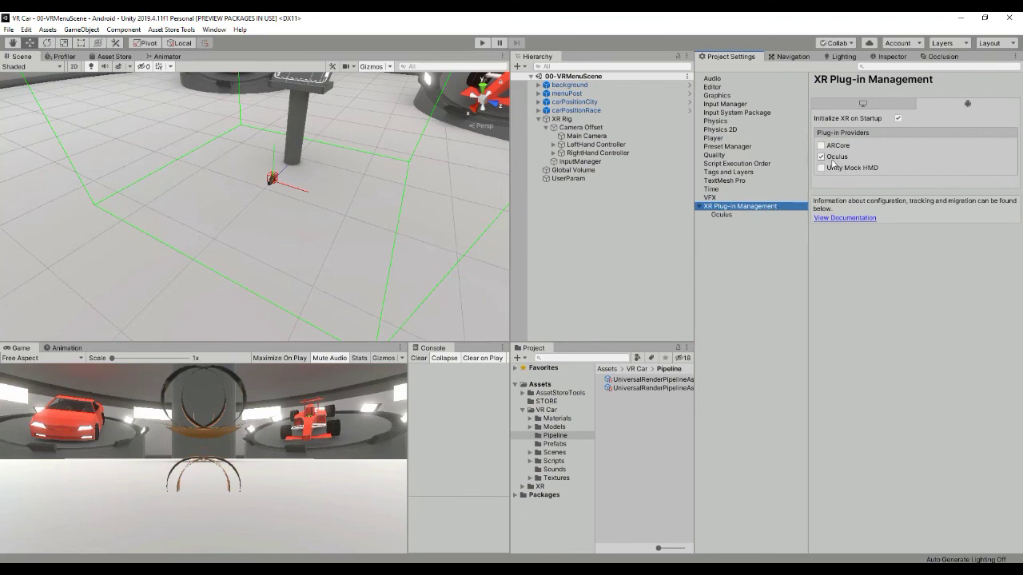
pyautogui.click(750, 214)
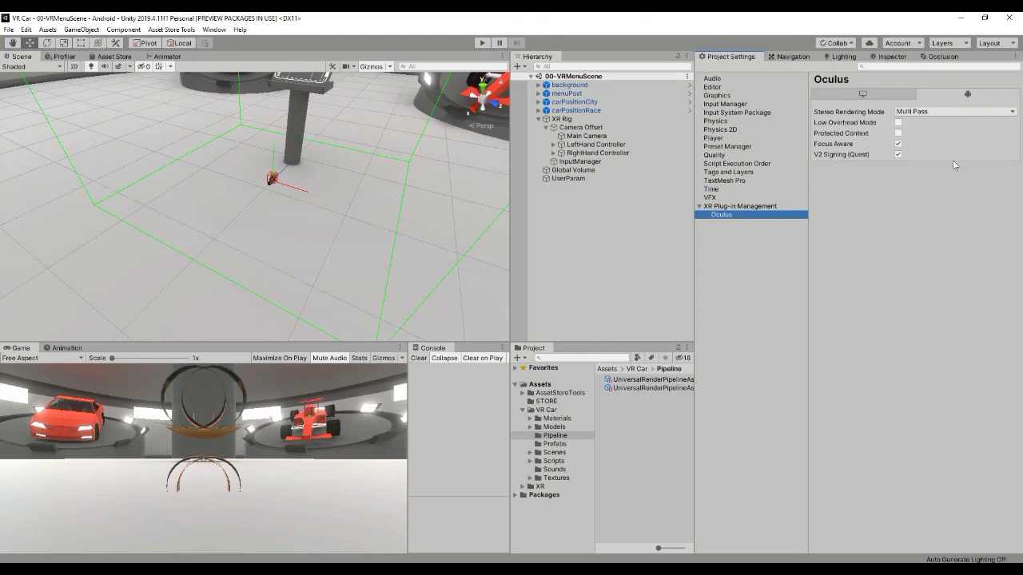
# Inspect the Build Settings for the Android platform, highlight all scenes in the build list, and close the dialog.
pyautogui.click(12, 29)
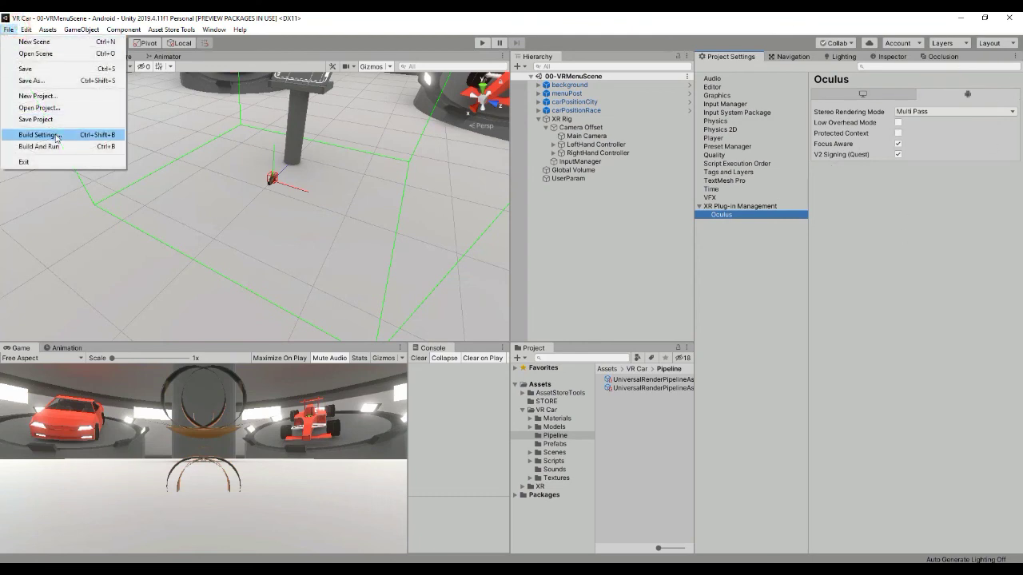
pyautogui.click(52, 135)
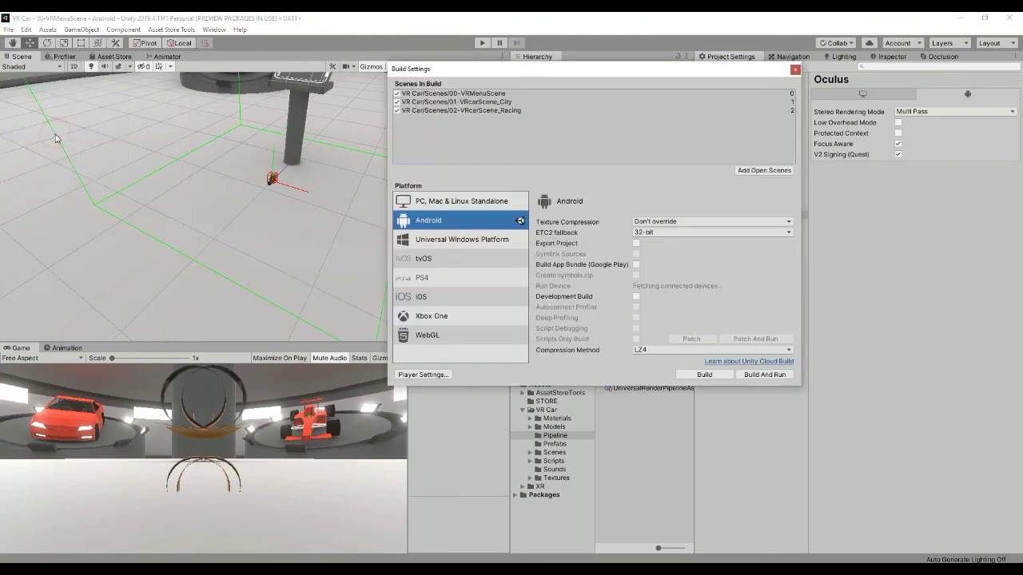
pyautogui.click(457, 93)
pyautogui.keyDown('shift'); pyautogui.click(458, 112); pyautogui.keyUp('shift')
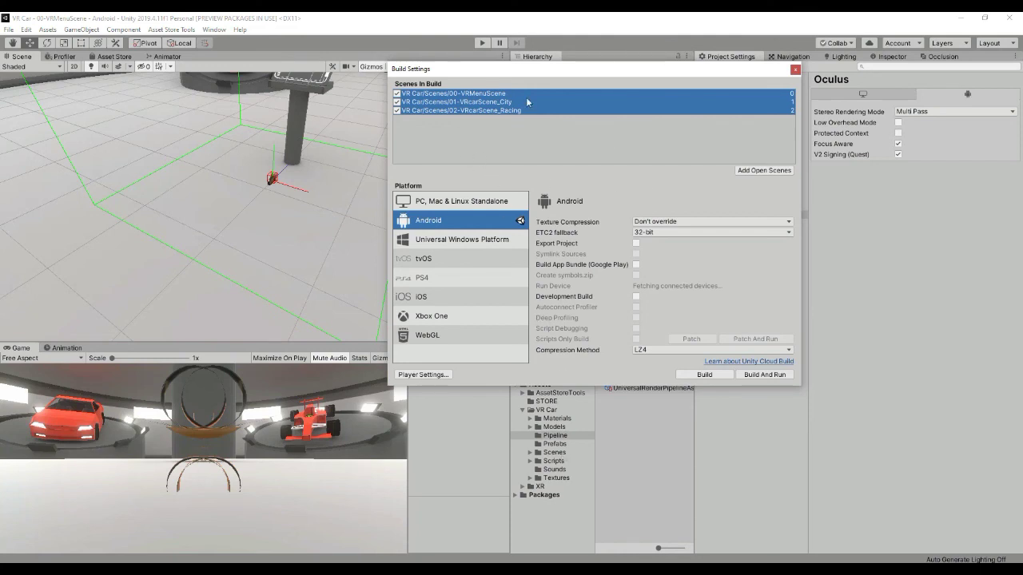
pyautogui.click(795, 69)
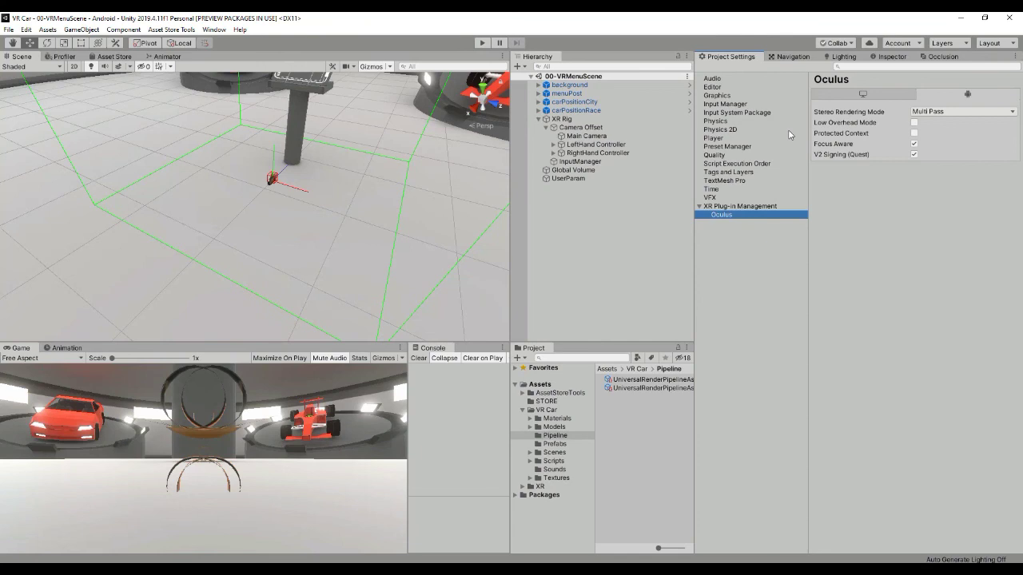
pyautogui.click(618, 255)
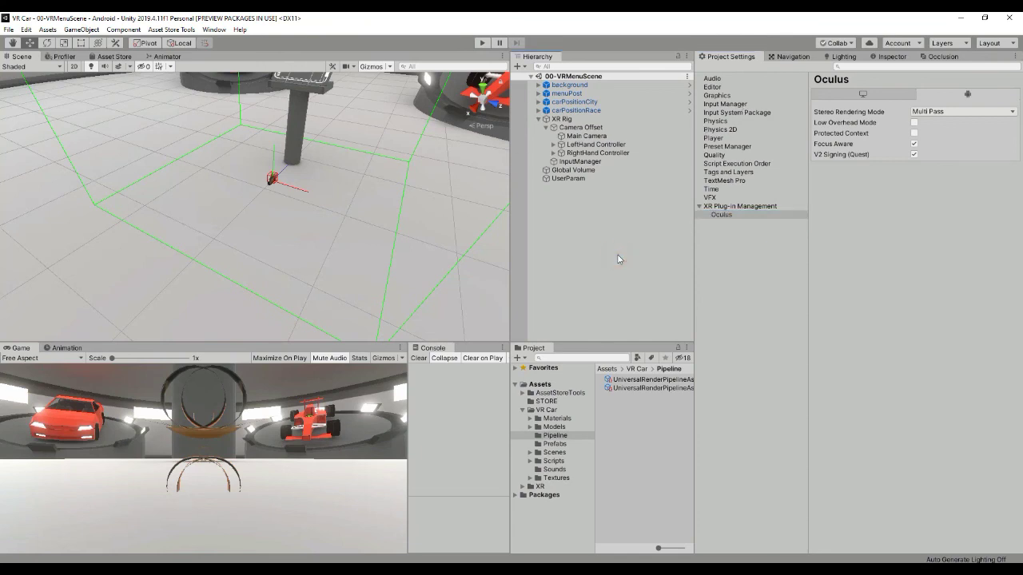